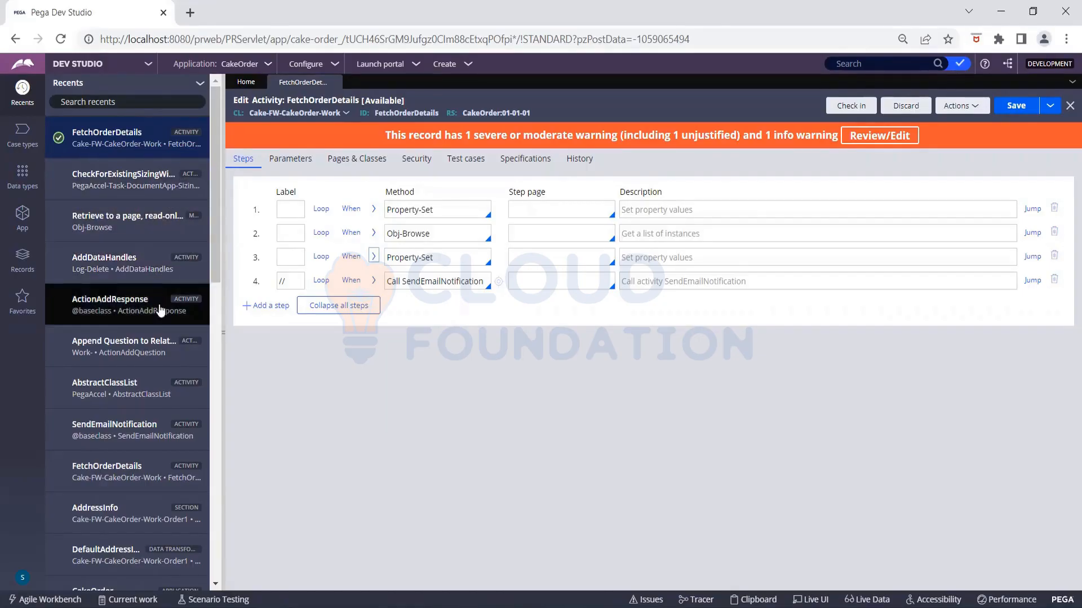
Step: Open the Order1 case type's Collect Information flow and view the properties of the Collect Address Info connector
{"action": "scroll", "coordinate": [159, 350], "scroll_direction": "down", "scroll_amount": 5}
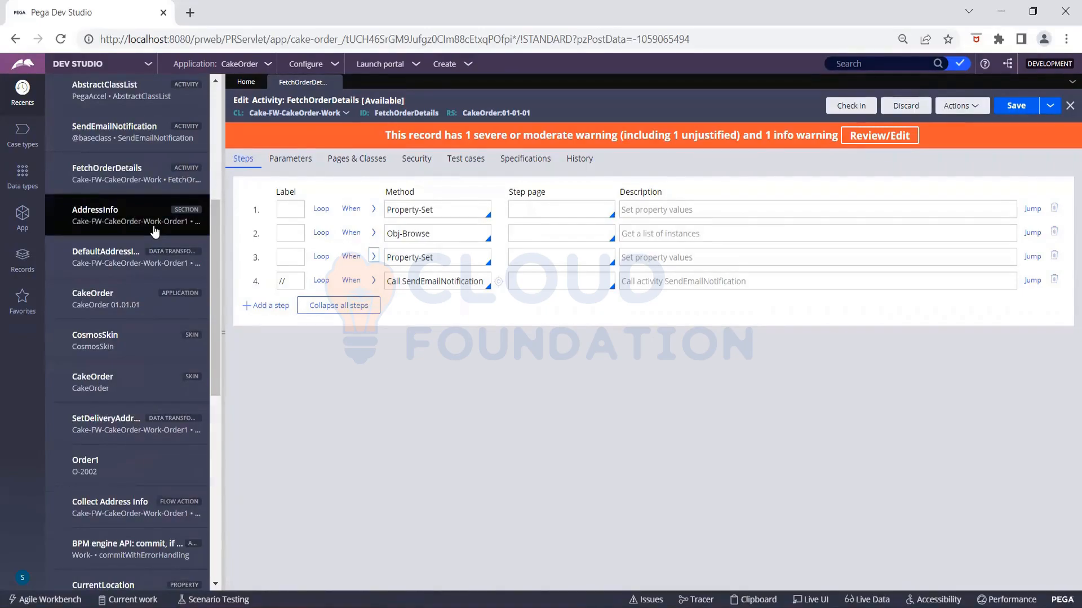
{"action": "left_click", "coordinate": [28, 141]}
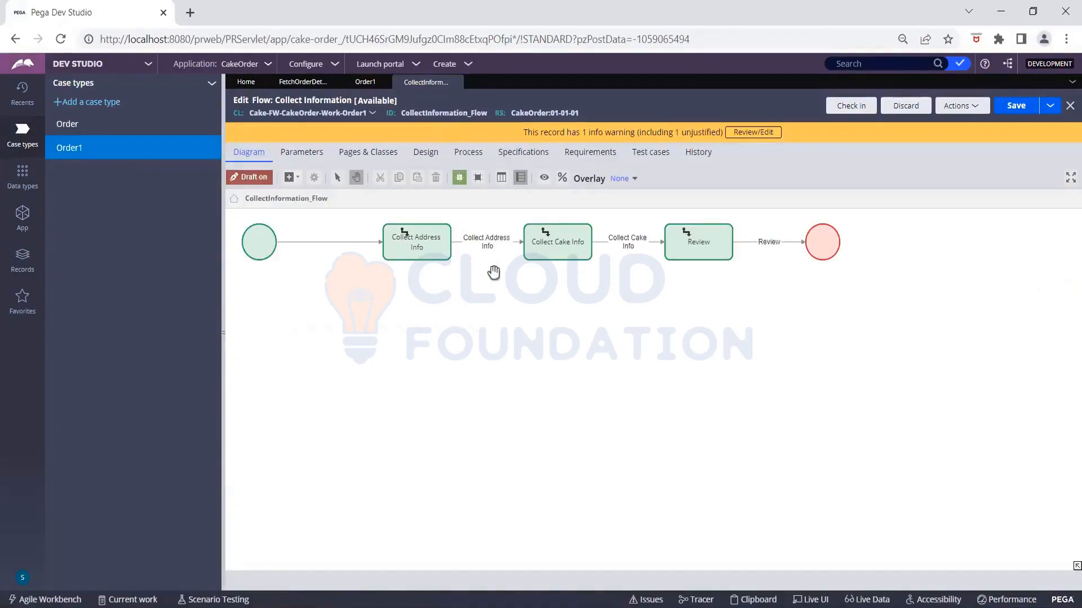
{"action": "left_click", "coordinate": [550, 252]}
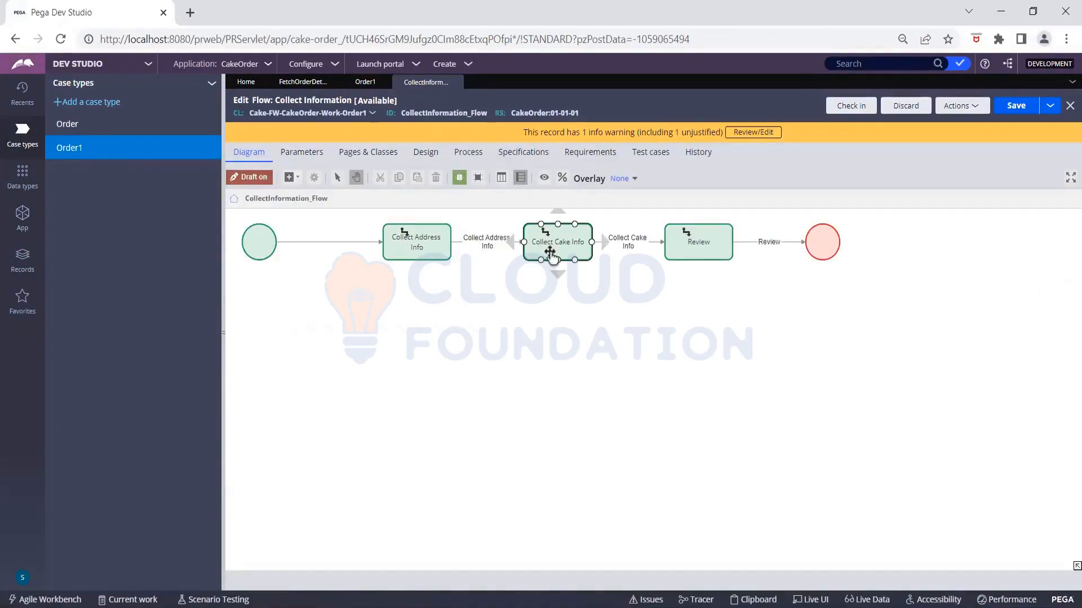
{"action": "left_click", "coordinate": [481, 242]}
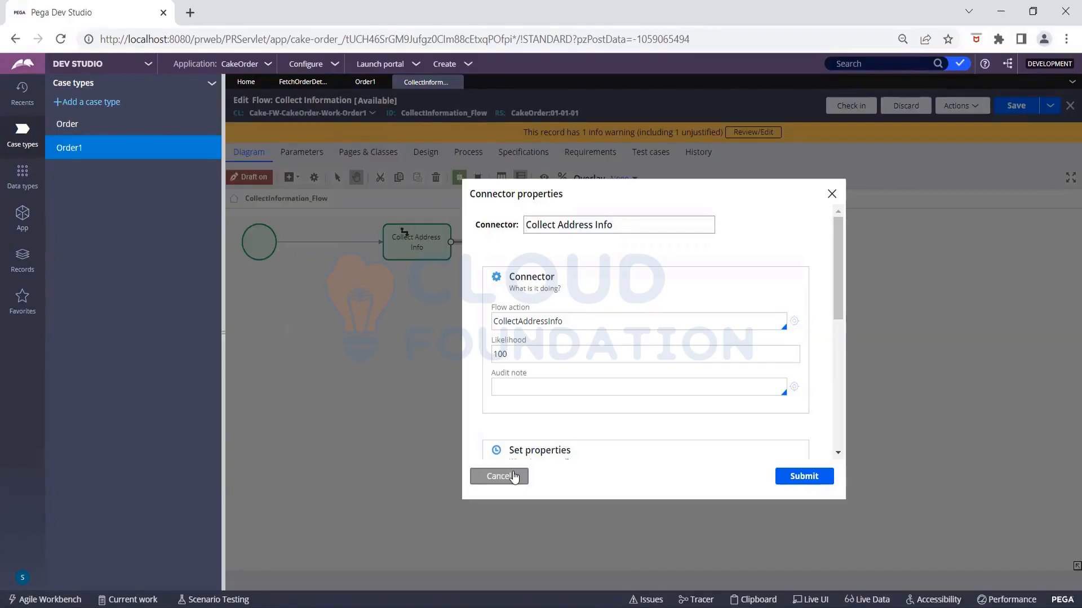
Step: Examine the CollectAddressInfo flow action's pre-processing settings and its DefaultAddressInfo data transform, and close the connector properties without changes
{"action": "left_click", "coordinate": [794, 321]}
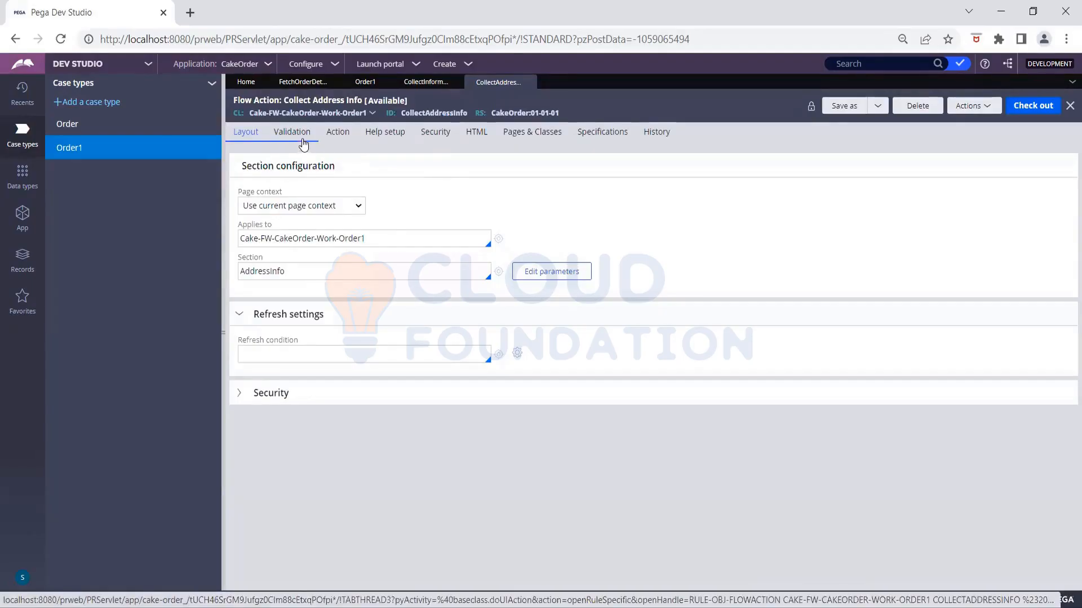
{"action": "left_click", "coordinate": [333, 134]}
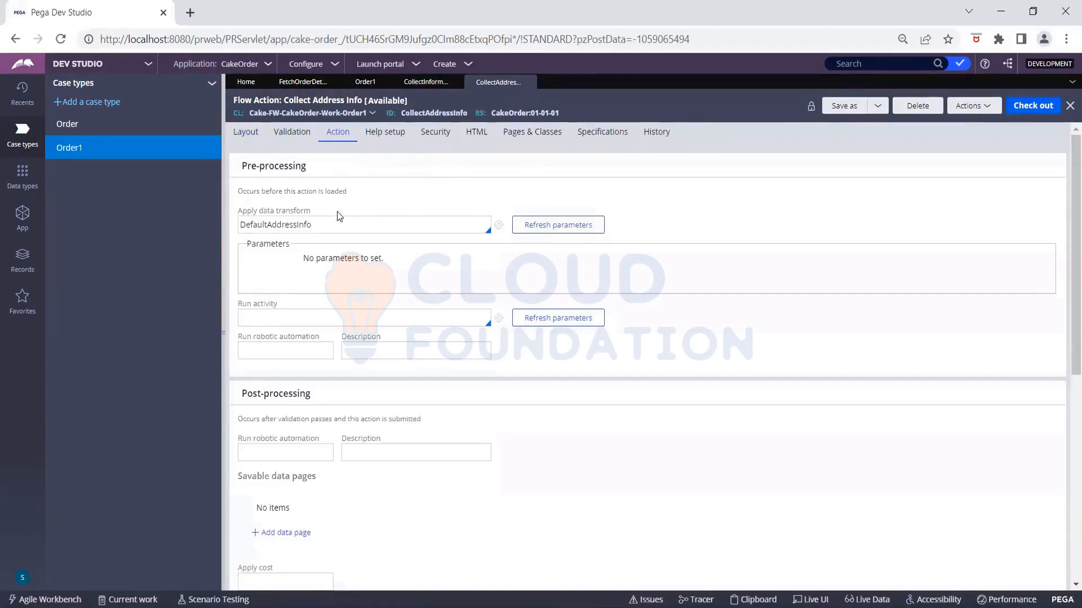
{"action": "left_click", "coordinate": [498, 225]}
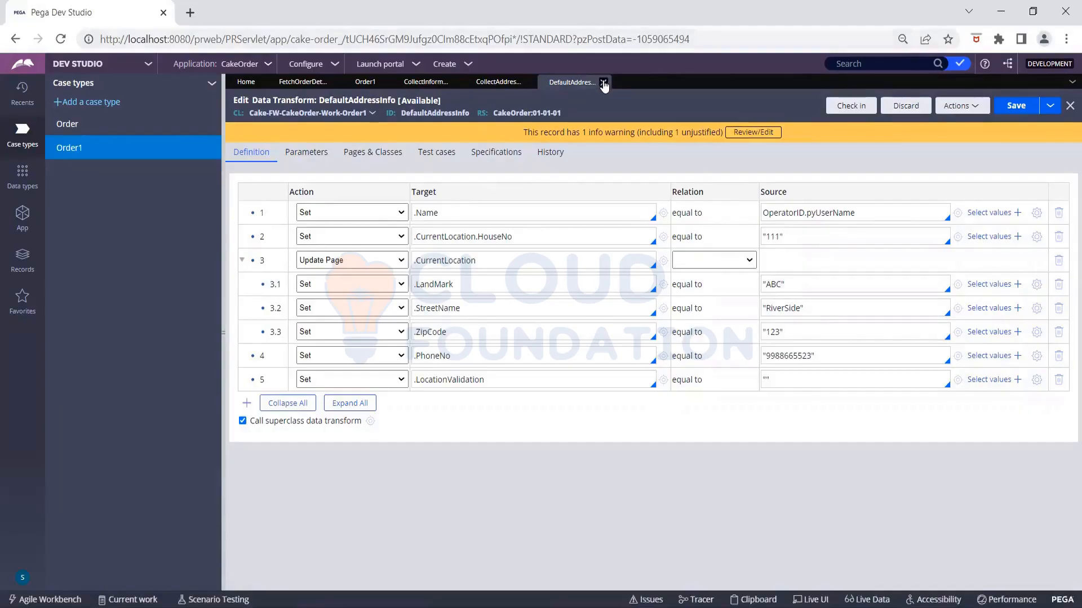
{"action": "left_click", "coordinate": [604, 85]}
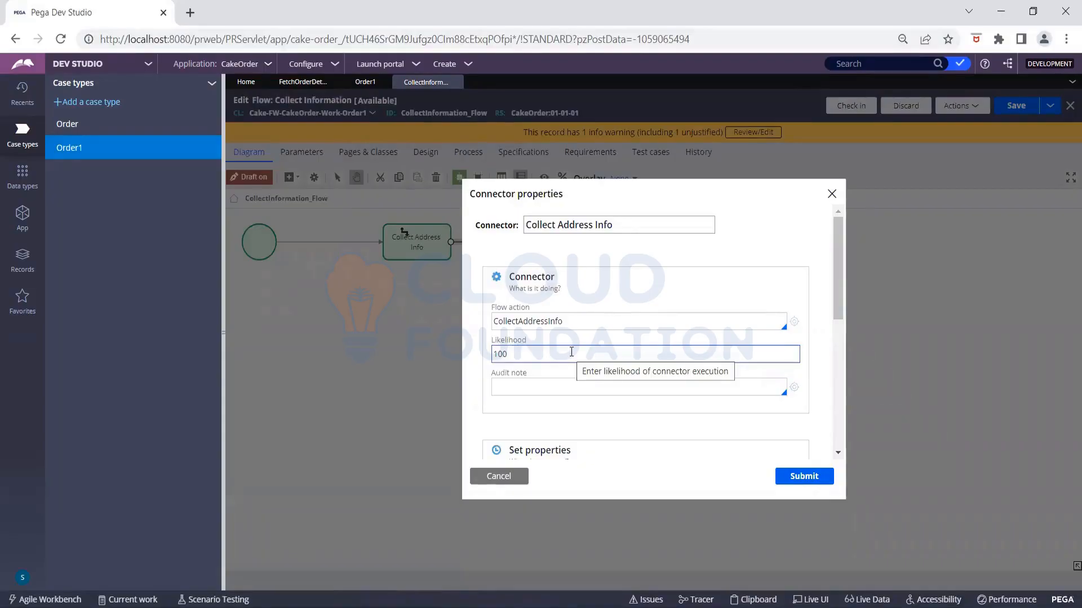
{"action": "left_click", "coordinate": [501, 477]}
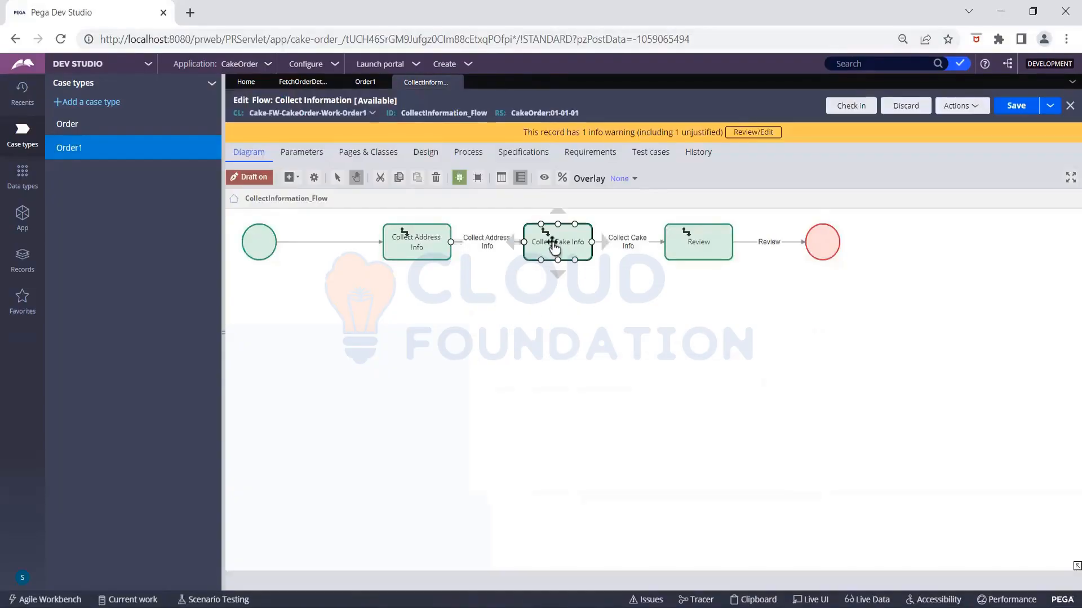
Step: Create the CollectCakeInfo flow action from the Collect Cake Info connector and set its section to CakeDetails
{"action": "double_click", "coordinate": [625, 243]}
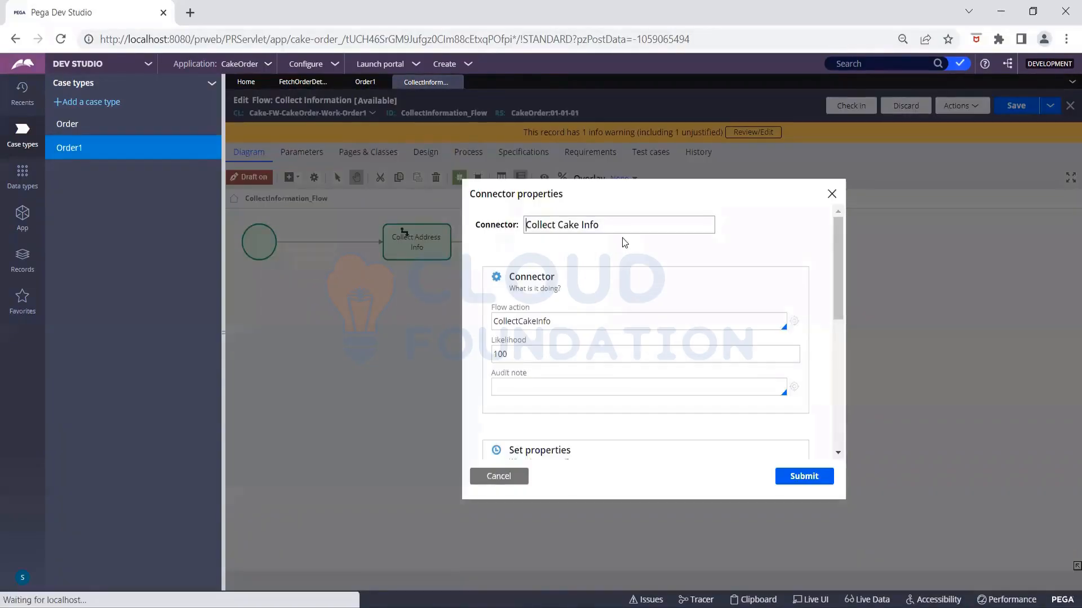
{"action": "left_click", "coordinate": [539, 354]}
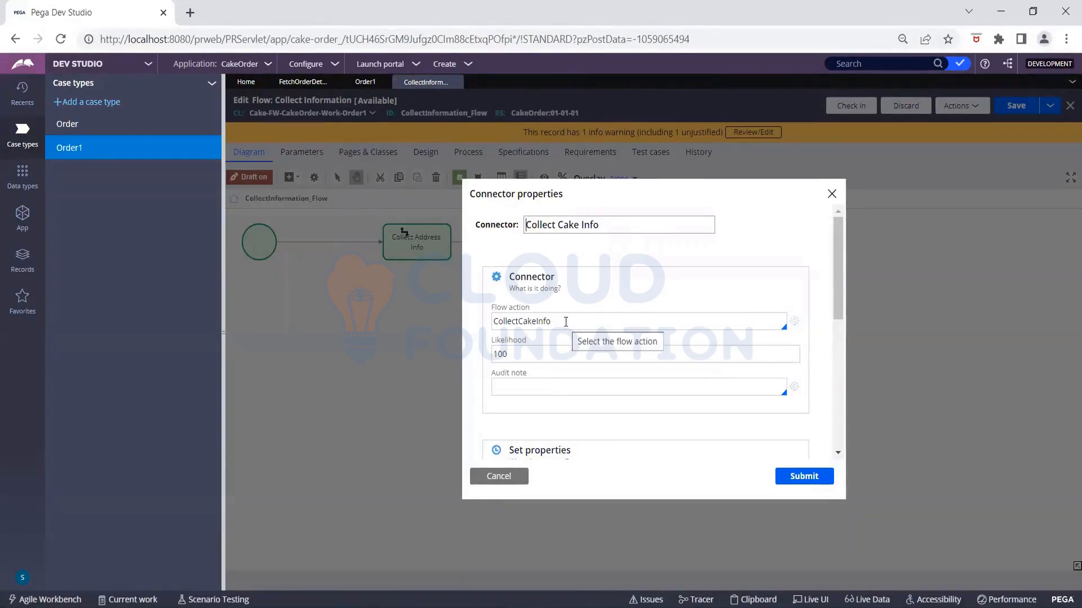
{"action": "left_click", "coordinate": [794, 322]}
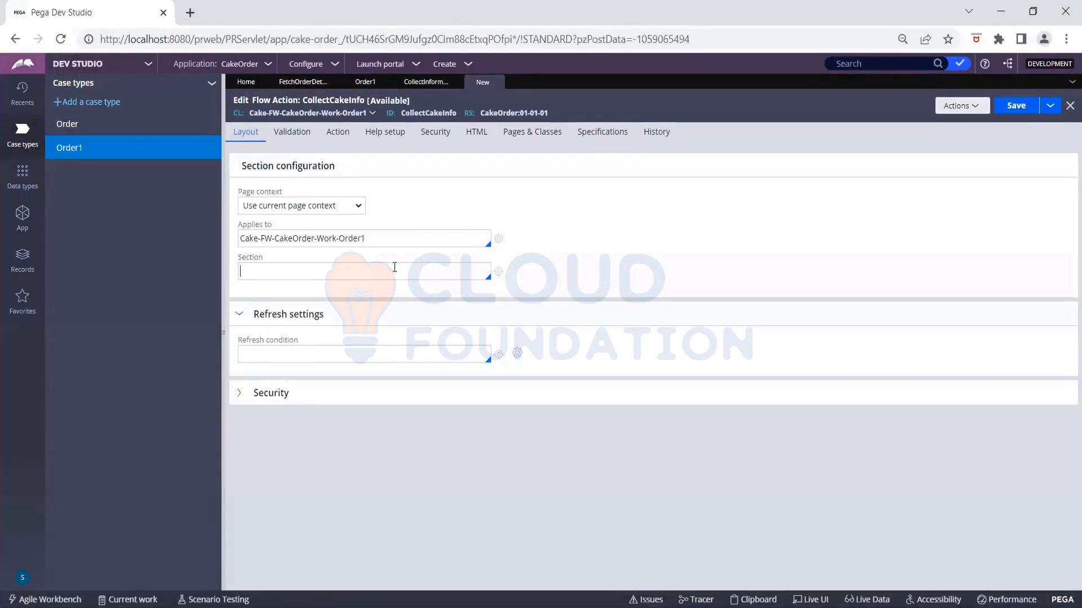
{"action": "type", "text": "CakeDetails"}
Step: Create and save the CakeDetails section in class Cake-FW-CakeOrder-Work-Order1, ruleset CakeOrder version 01-01-01
{"action": "left_click", "coordinate": [499, 278]}
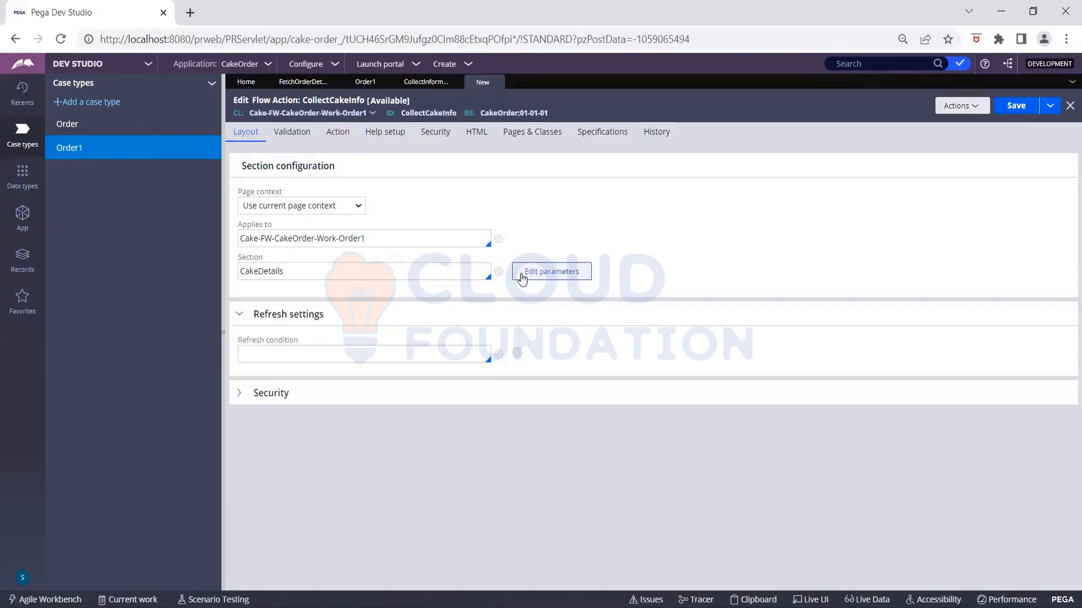
{"action": "left_click", "coordinate": [499, 275]}
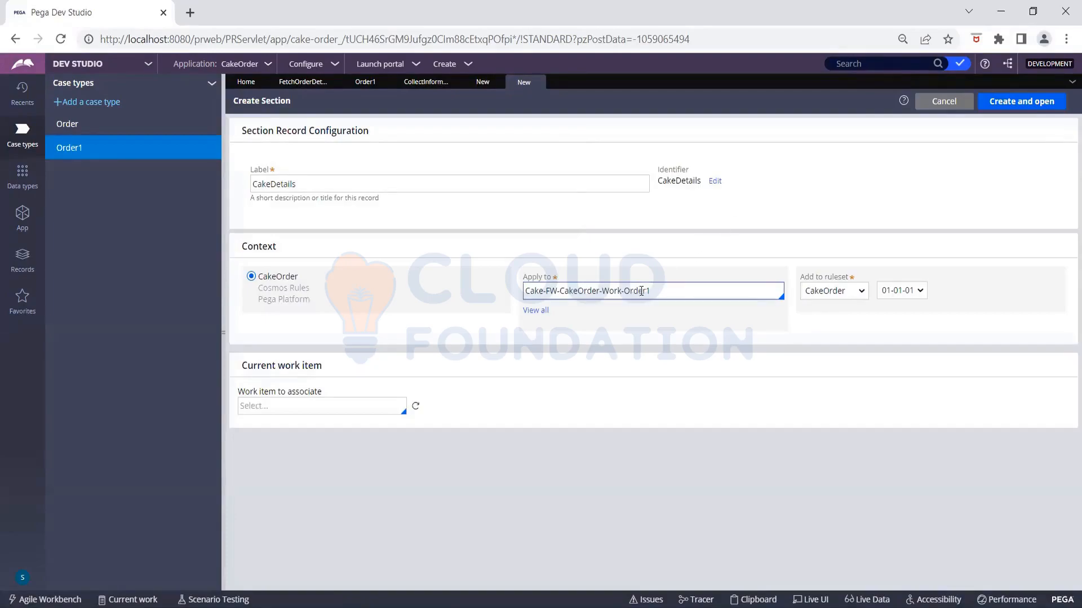
{"action": "left_click", "coordinate": [1008, 109]}
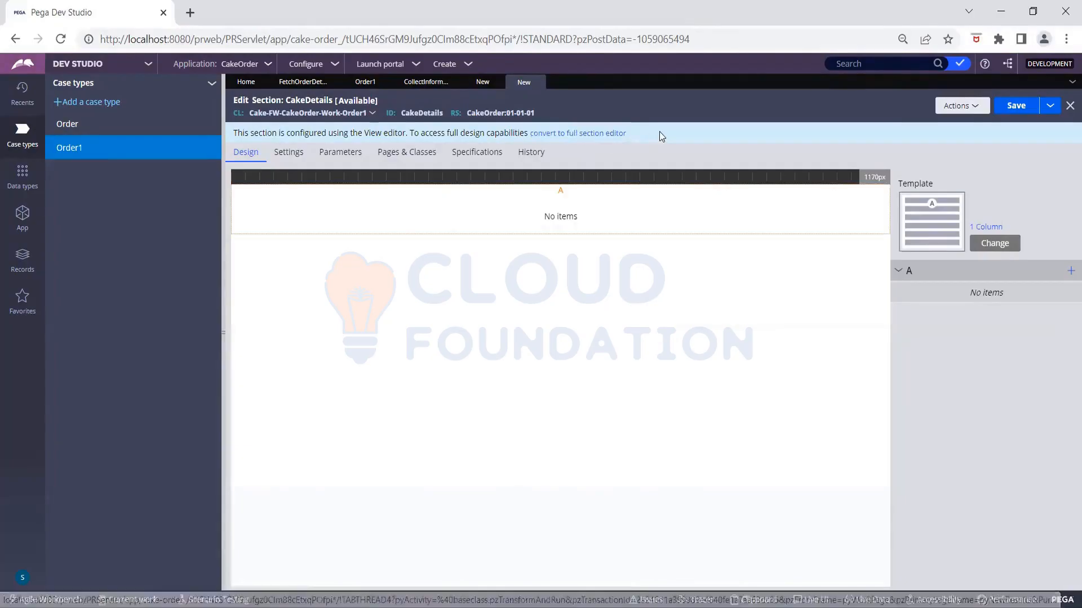
{"action": "left_click", "coordinate": [1016, 110]}
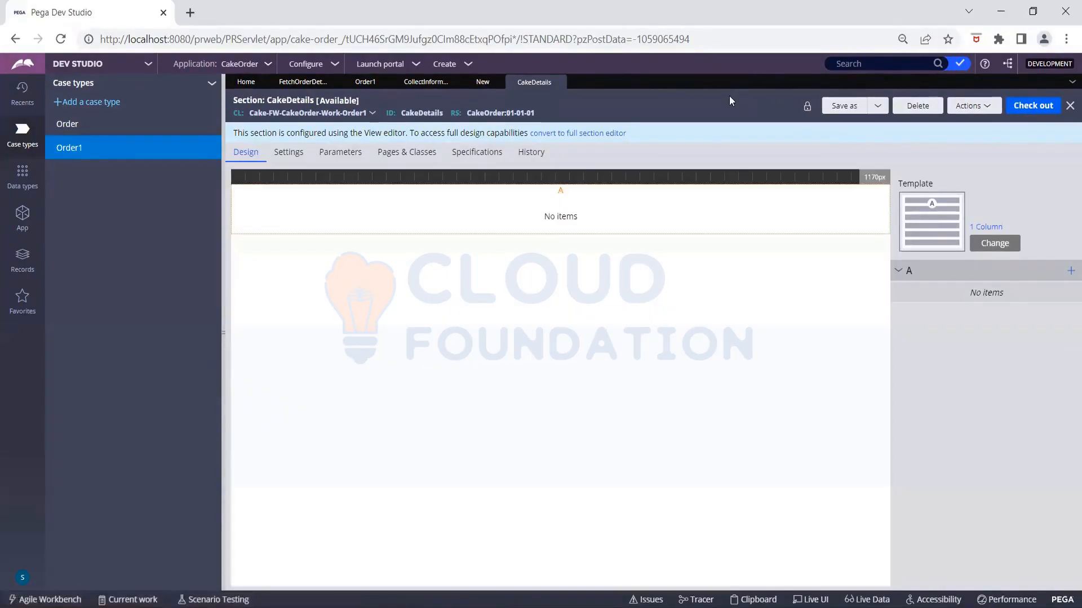
Step: Save the CollectCakeInfo flow action and check out the CakeDetails section for editing
{"action": "left_click", "coordinate": [482, 82]}
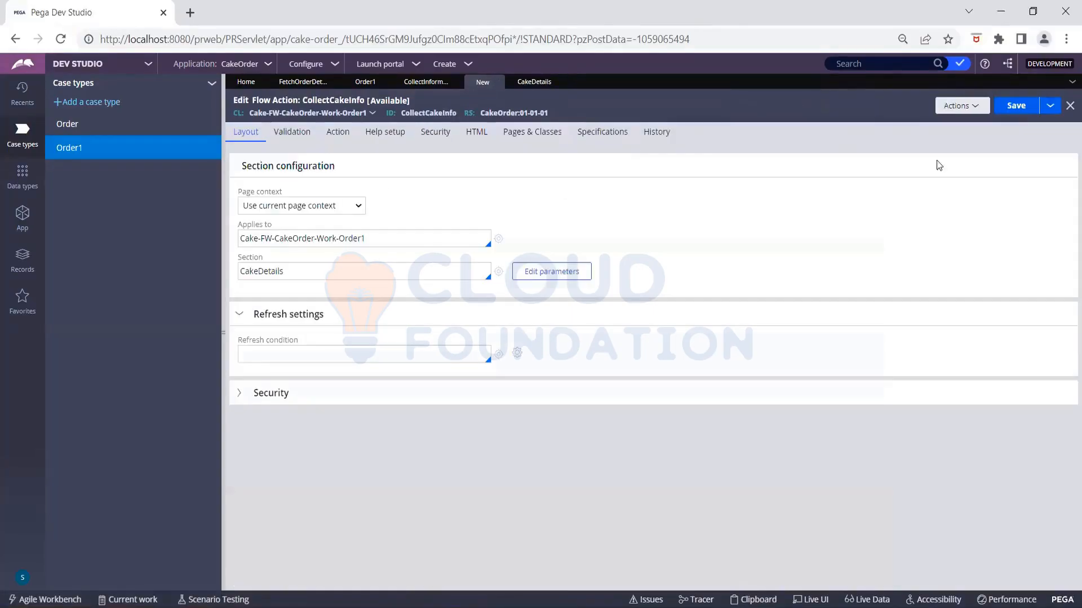
{"action": "left_click", "coordinate": [1014, 110]}
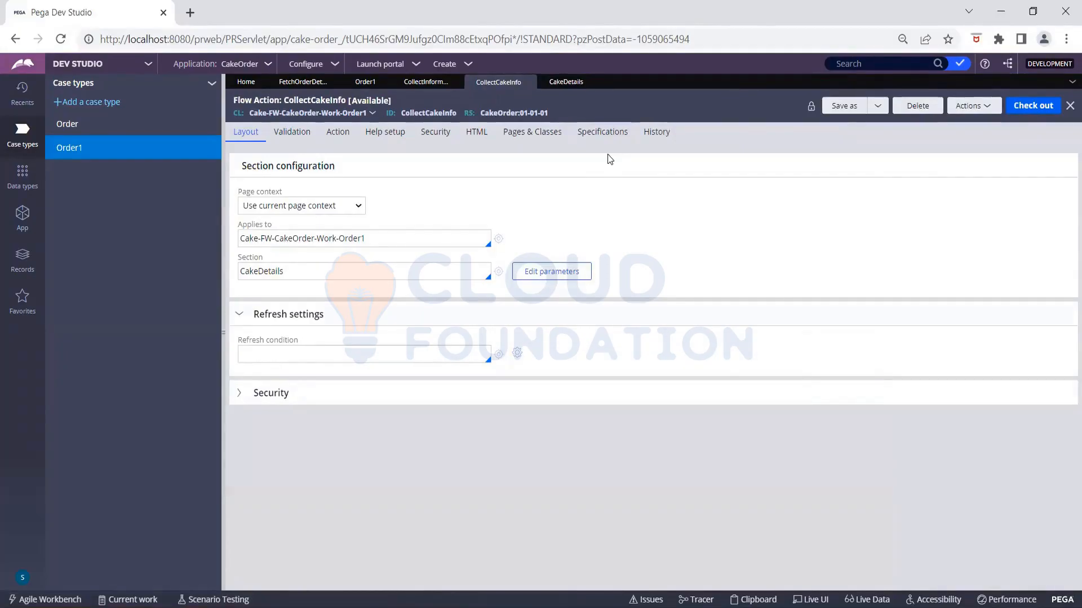
{"action": "left_click", "coordinate": [550, 82]}
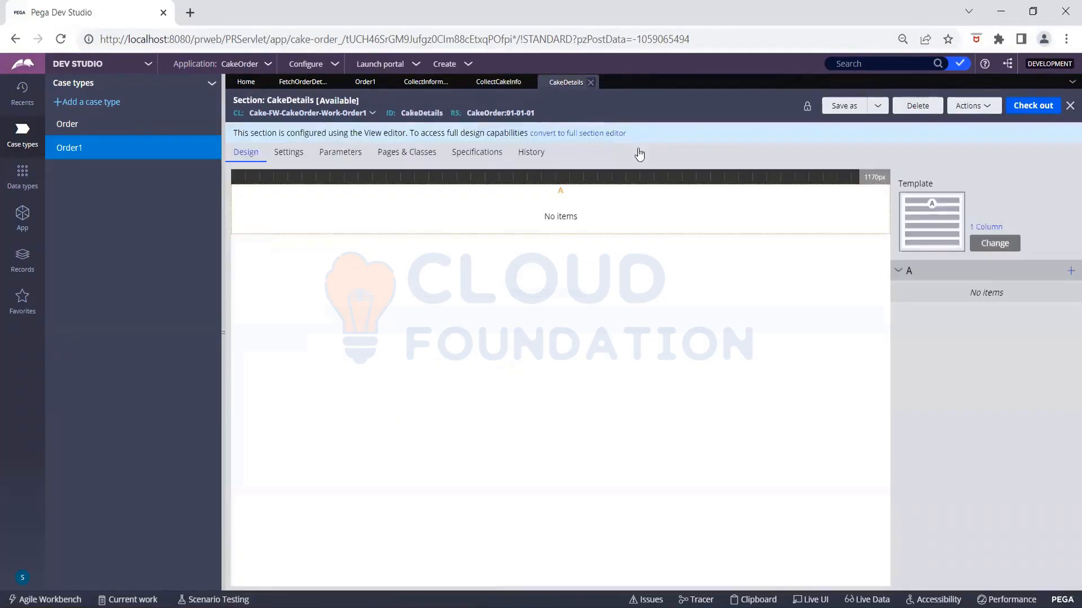
{"action": "left_click", "coordinate": [1032, 108]}
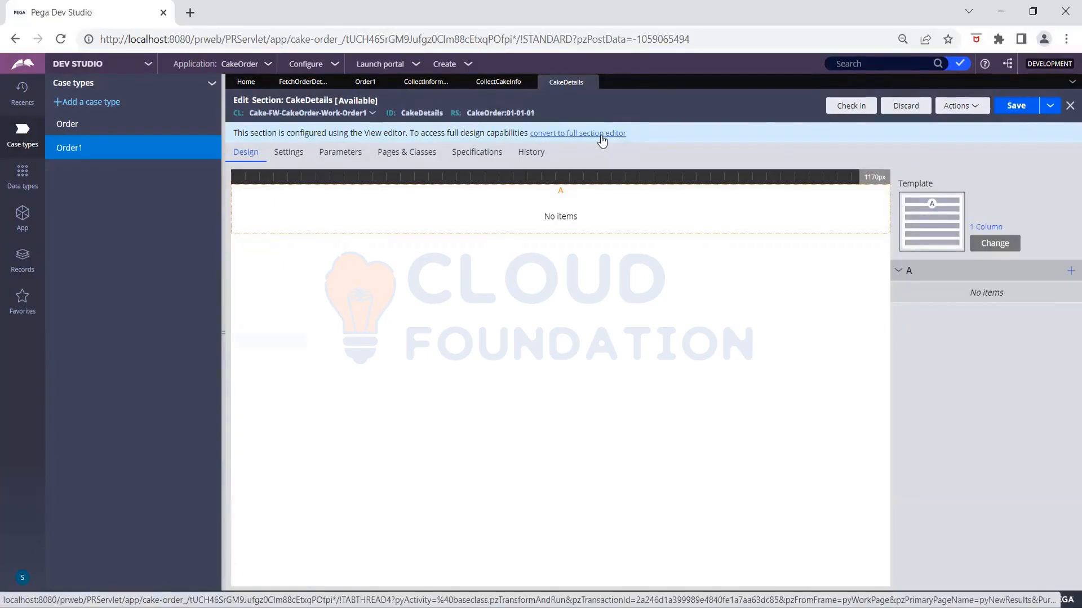
{"action": "left_click", "coordinate": [600, 135]}
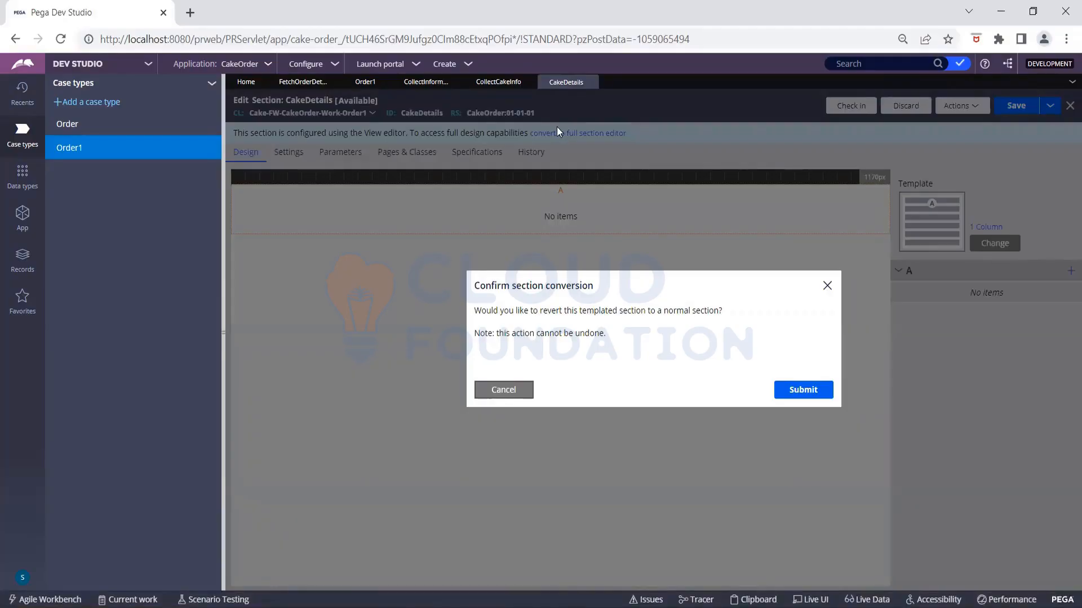
{"action": "left_click", "coordinate": [504, 392]}
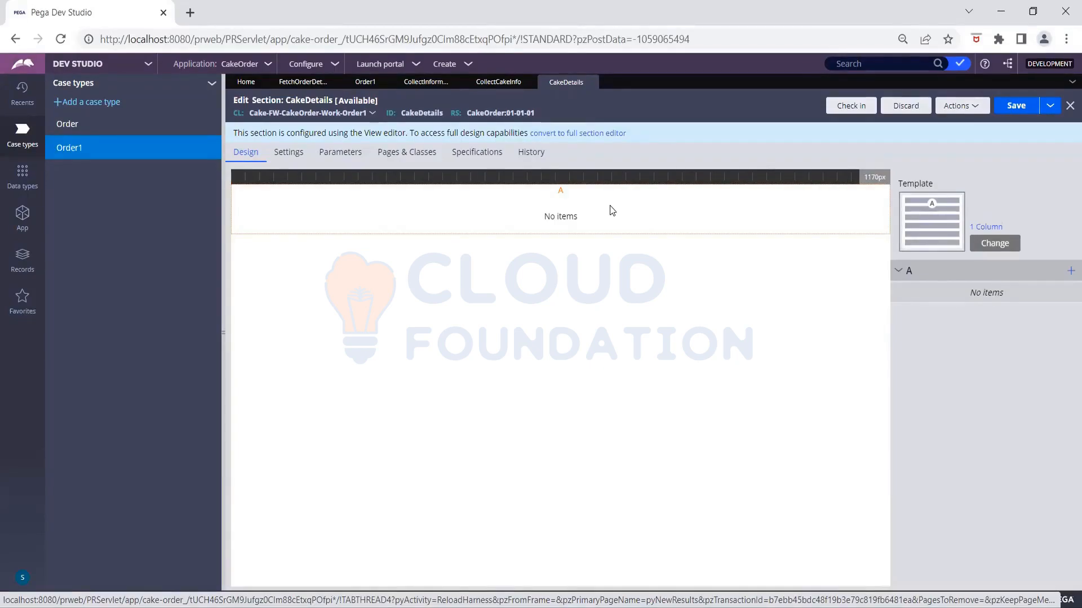
{"action": "mouse_move", "coordinate": [1069, 272]}
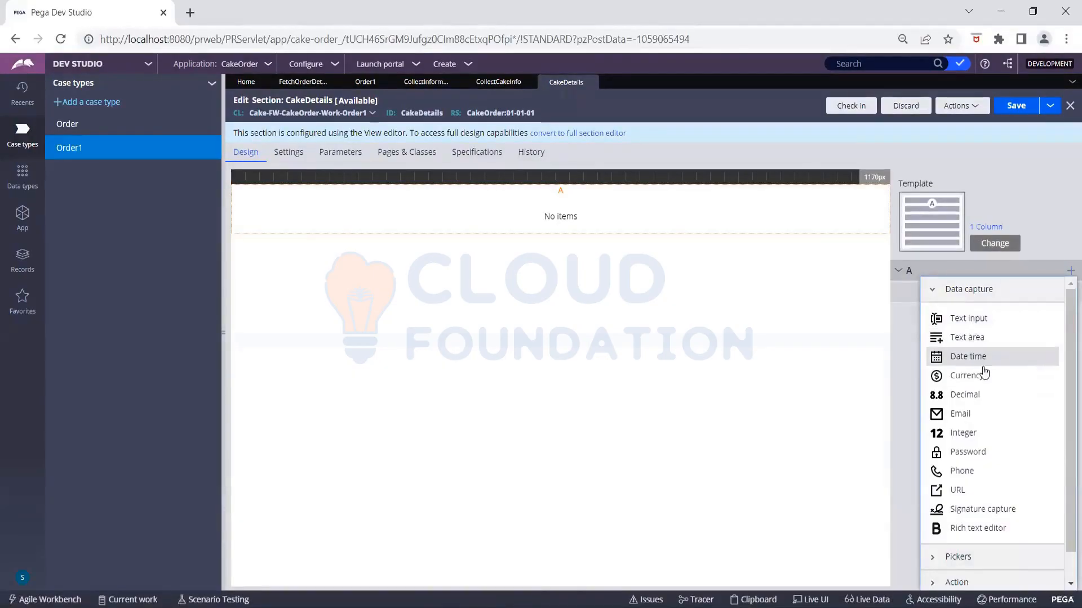
{"action": "scroll", "coordinate": [980, 382], "scroll_direction": "down", "scroll_amount": 1}
{"action": "scroll", "coordinate": [983, 388], "scroll_direction": "up", "scroll_amount": 1}
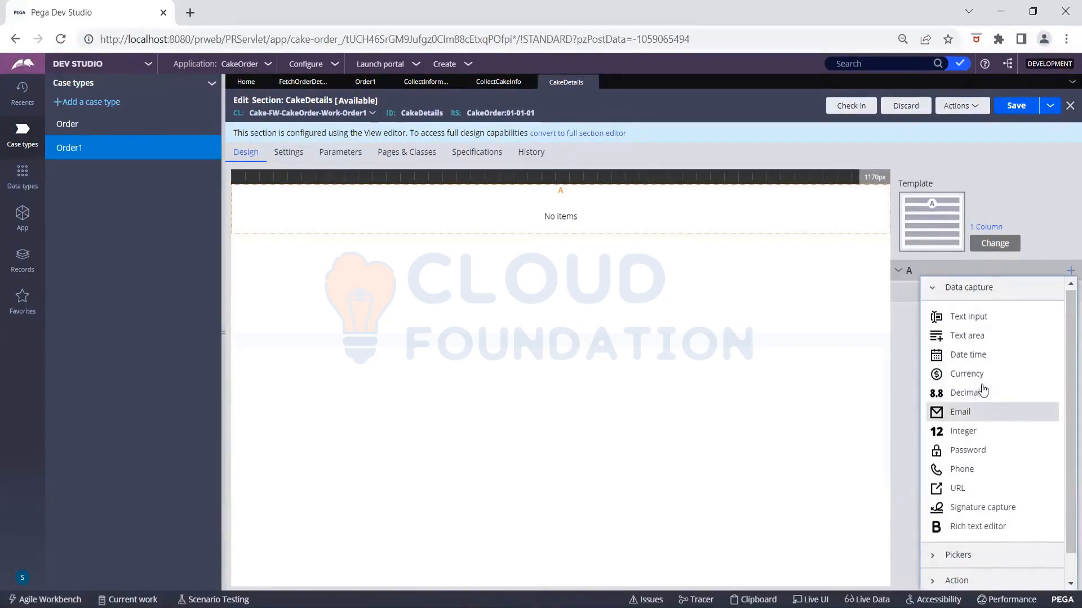
{"action": "left_click", "coordinate": [1065, 231]}
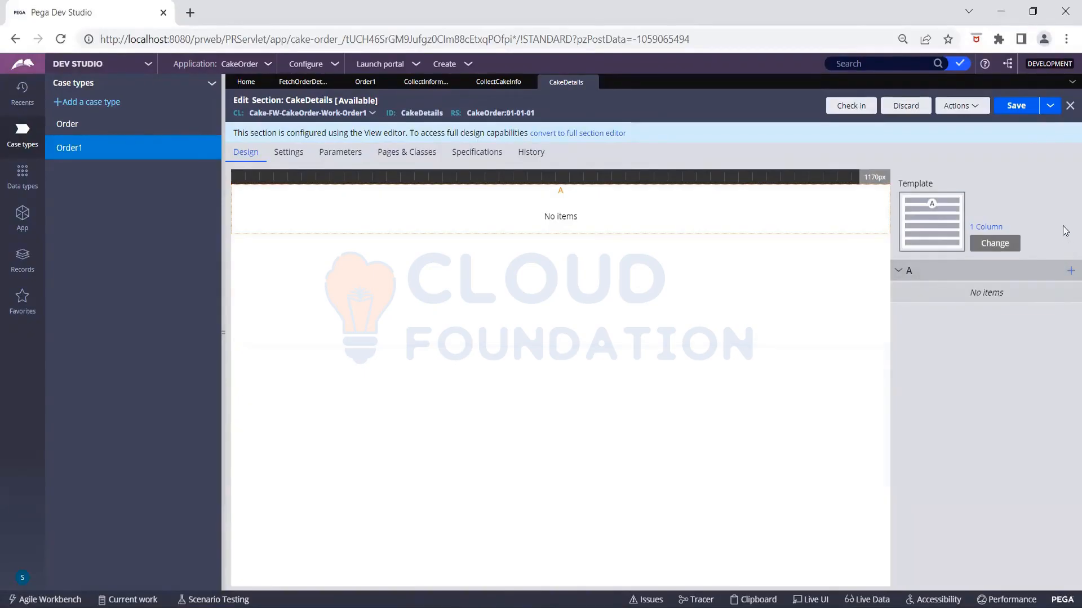
Step: Convert the CakeDetails section to the full section editor and add a text input to its stacked dynamic layout
{"action": "left_click", "coordinate": [578, 134]}
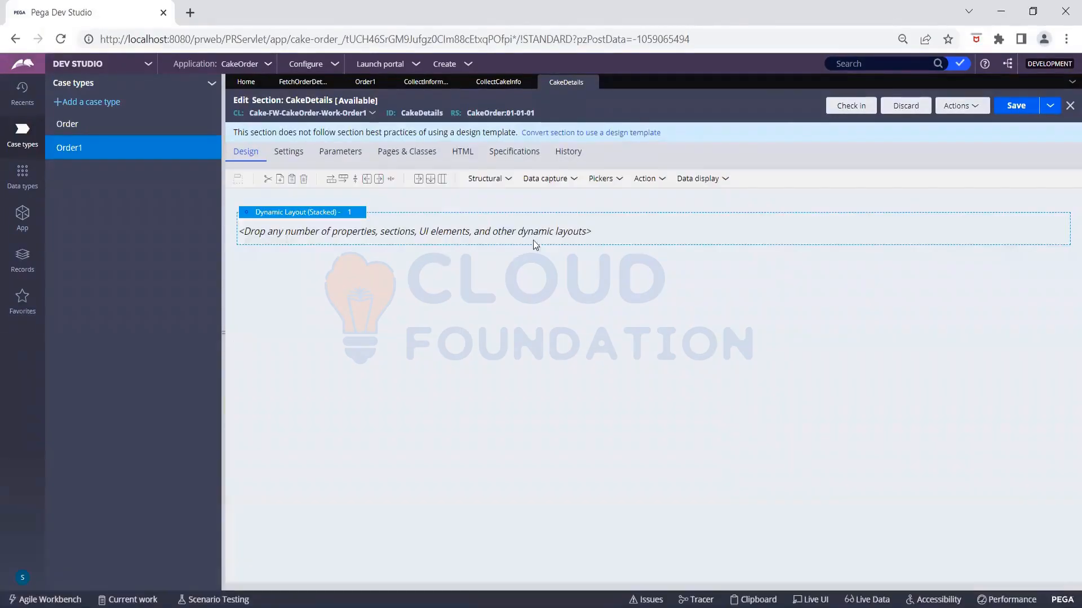
{"action": "left_click", "coordinate": [549, 183]}
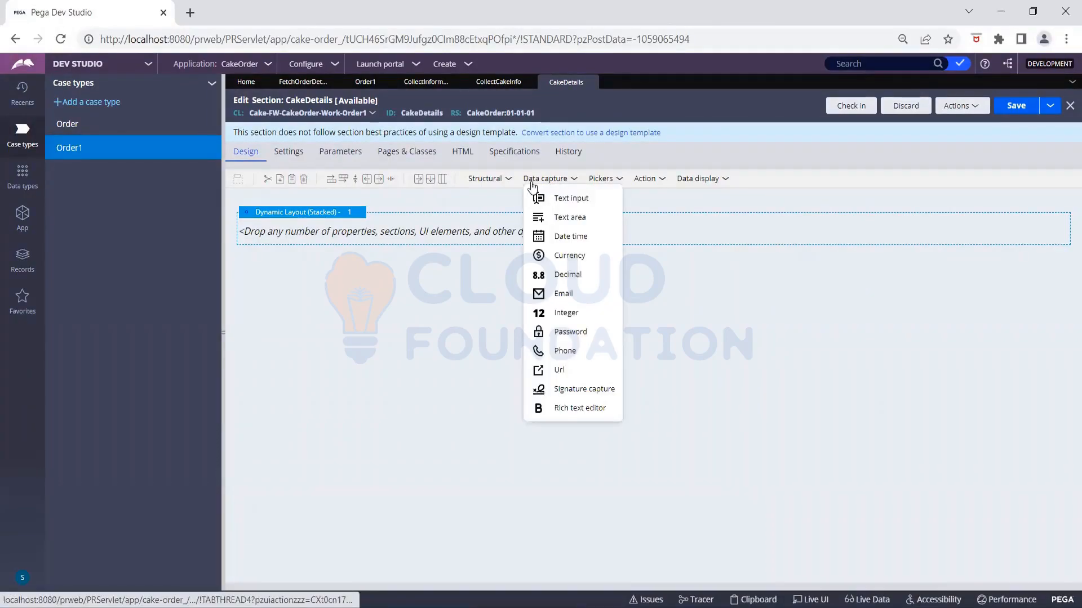
{"action": "left_click", "coordinate": [489, 179]}
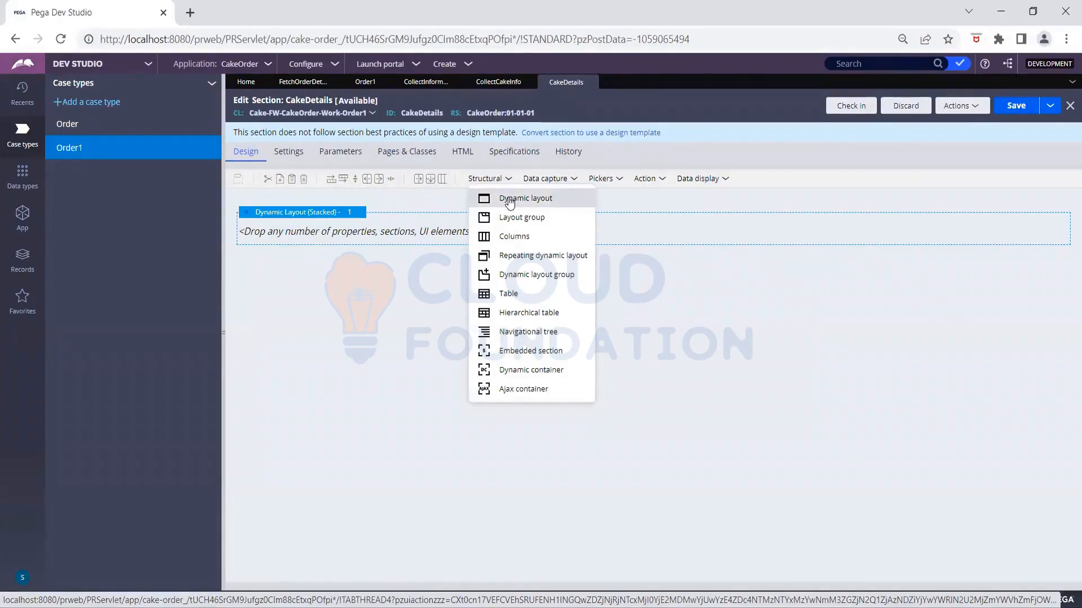
{"action": "left_click", "coordinate": [535, 179]}
{"action": "left_click_drag", "start_coordinate": [566, 198], "coordinate": [400, 237]}
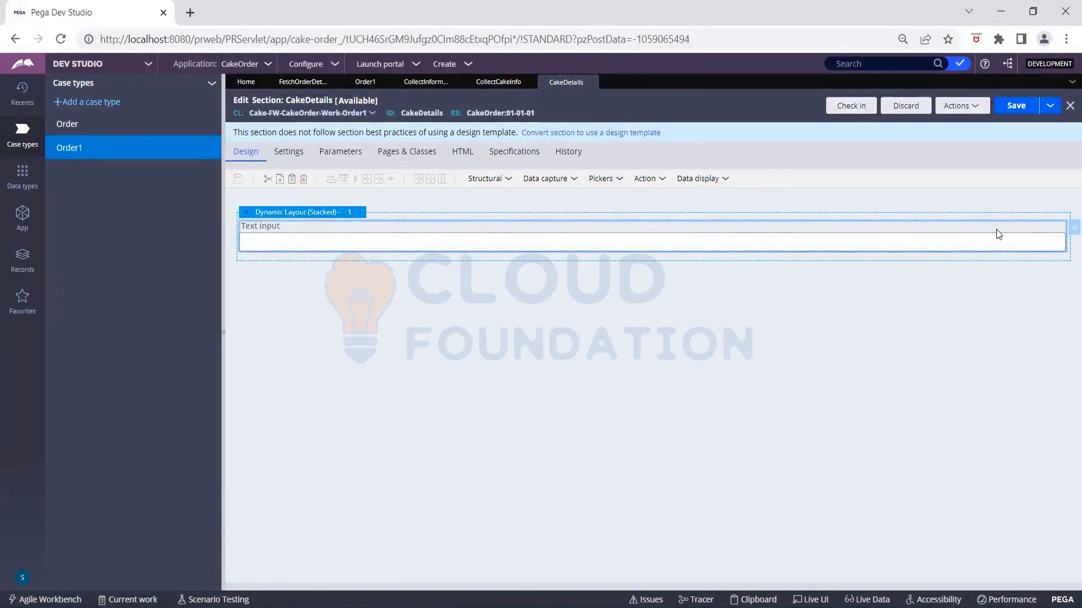
Step: Set the text input's property to CakeName and create that property in class Cake-FW-CakeOrder-Work-Order1, ruleset CakeOrder version 01-01-01
{"action": "left_click", "coordinate": [1073, 228]}
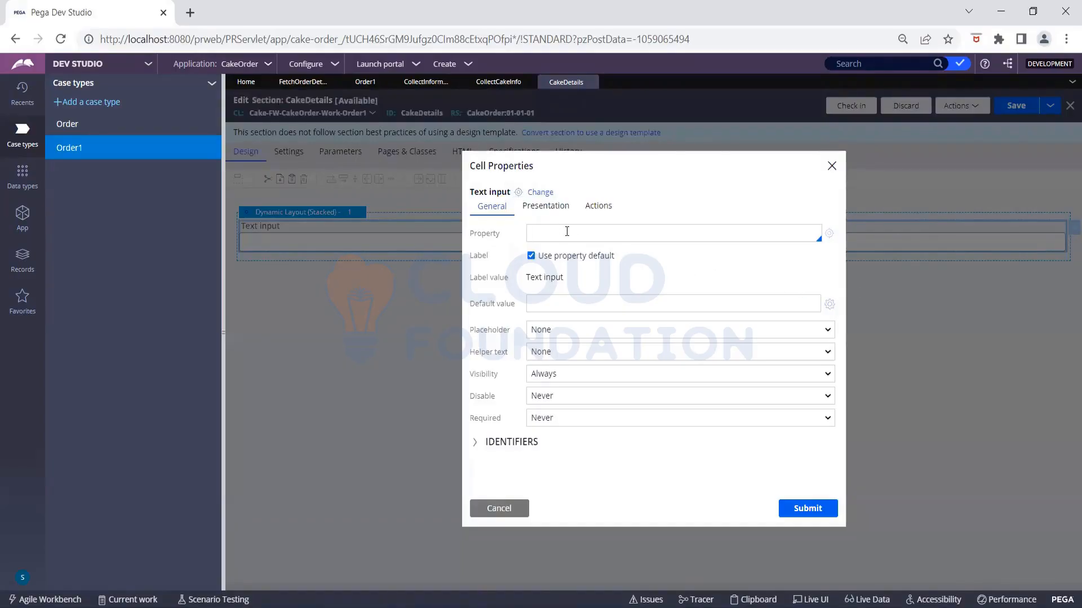
{"action": "type", "text": "CakeName"}
{"action": "left_click", "coordinate": [820, 235]}
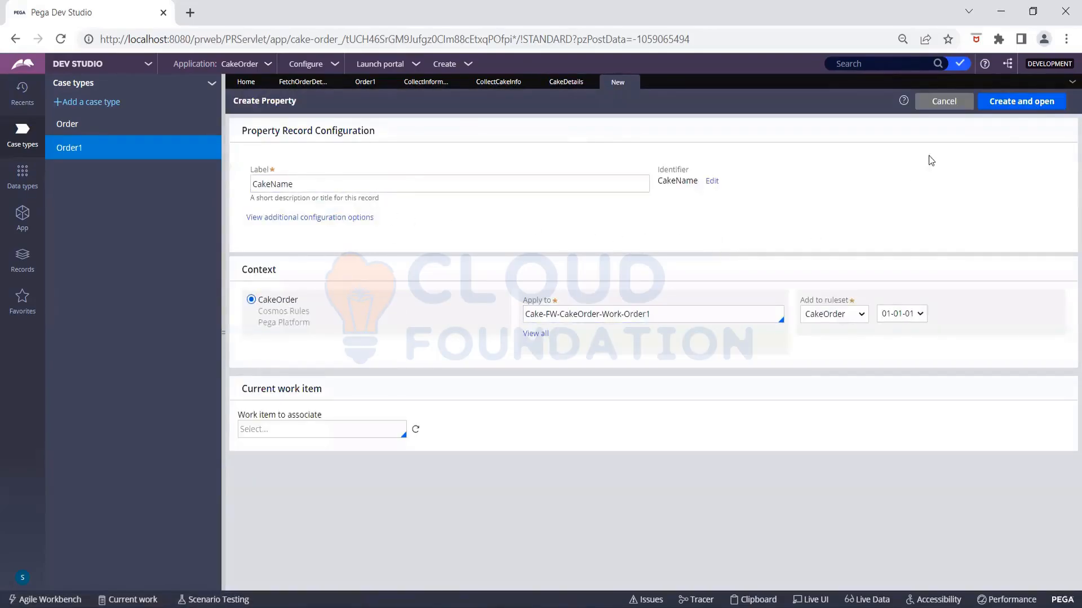
{"action": "left_click", "coordinate": [1001, 108]}
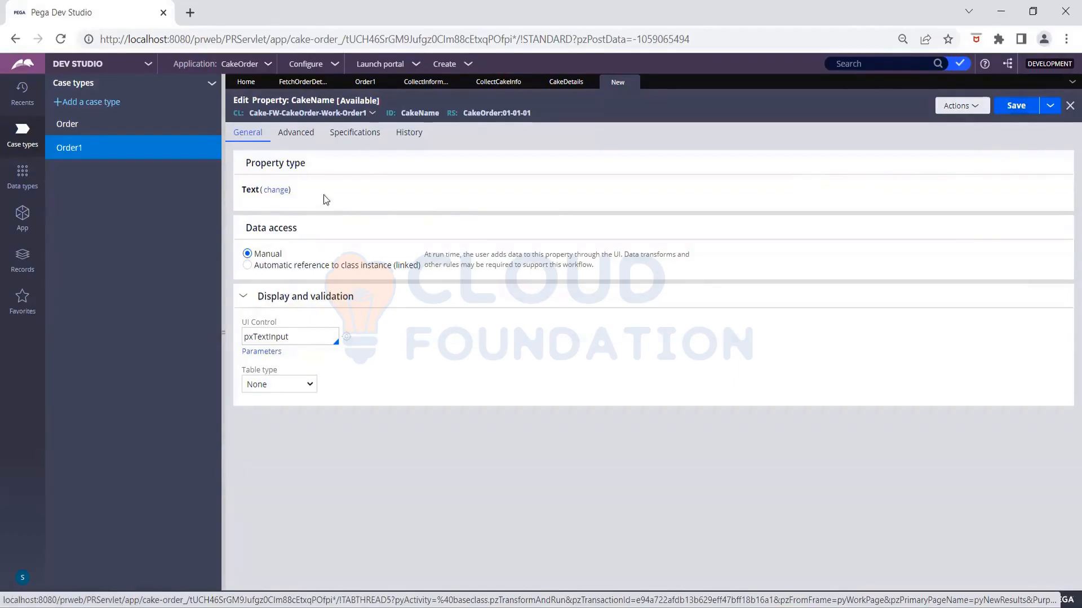
Step: Set the UI control of the CakeName property to pxDropdown, keeping Text as its property type
{"action": "left_click", "coordinate": [277, 190]}
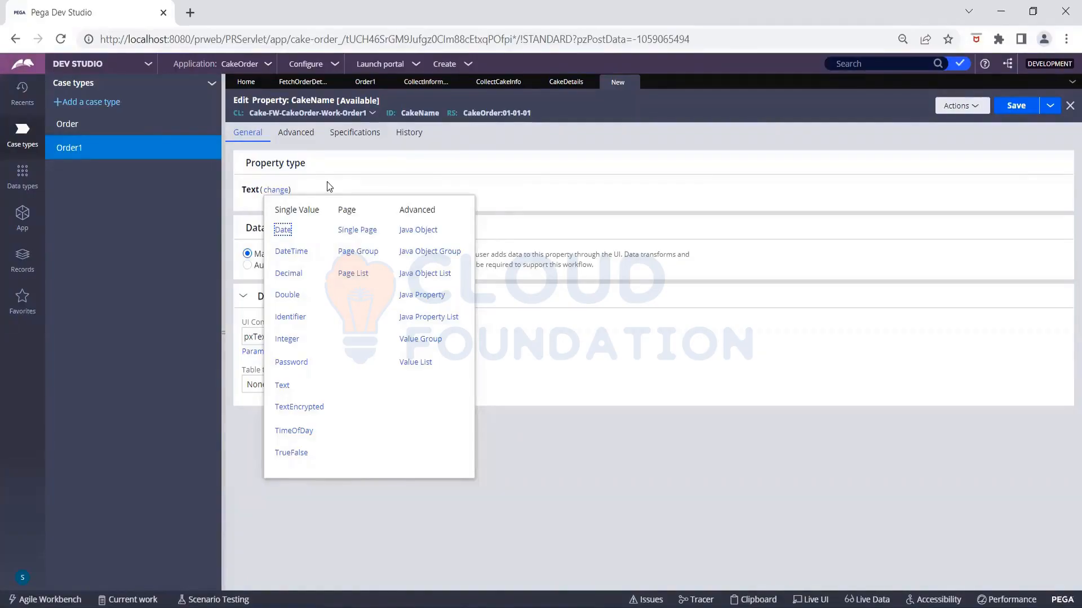
{"action": "left_click", "coordinate": [327, 181]}
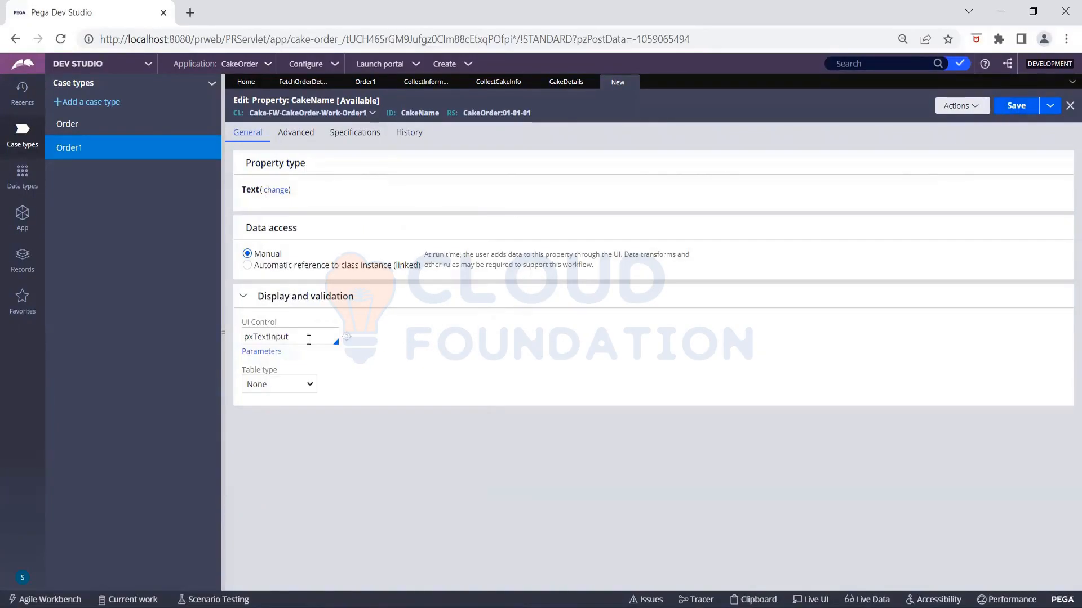
{"action": "left_click", "coordinate": [309, 339]}
{"action": "key", "text": "Down"}
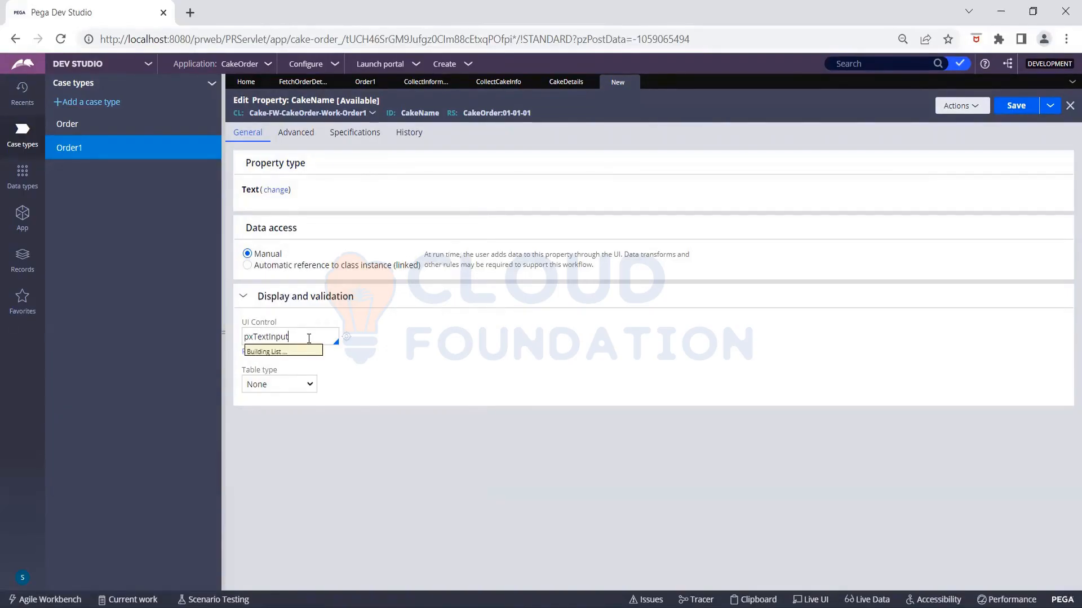
{"action": "key", "text": "BackSpace"}
{"action": "key", "text": "BackSpace"}
{"action": "key", "text": "BackSpace"}
{"action": "key", "text": "BackSpace"}
{"action": "key", "text": "BackSpace"}
{"action": "key", "text": "BackSpace"}
{"action": "key", "text": "BackSpace"}
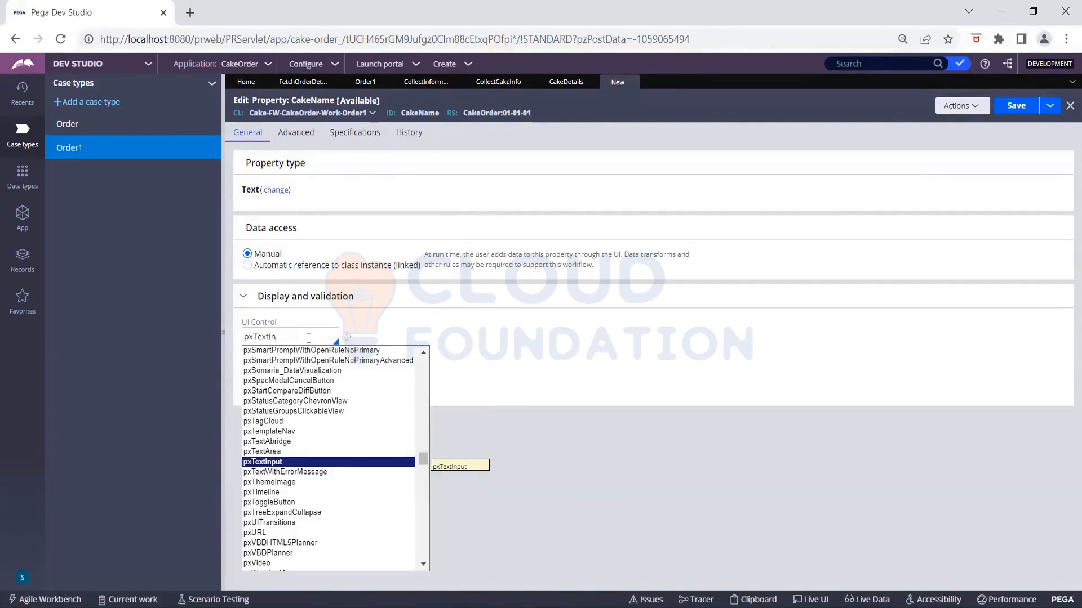
{"action": "key", "text": "BackSpace"}
{"action": "key", "text": "BackSpace"}
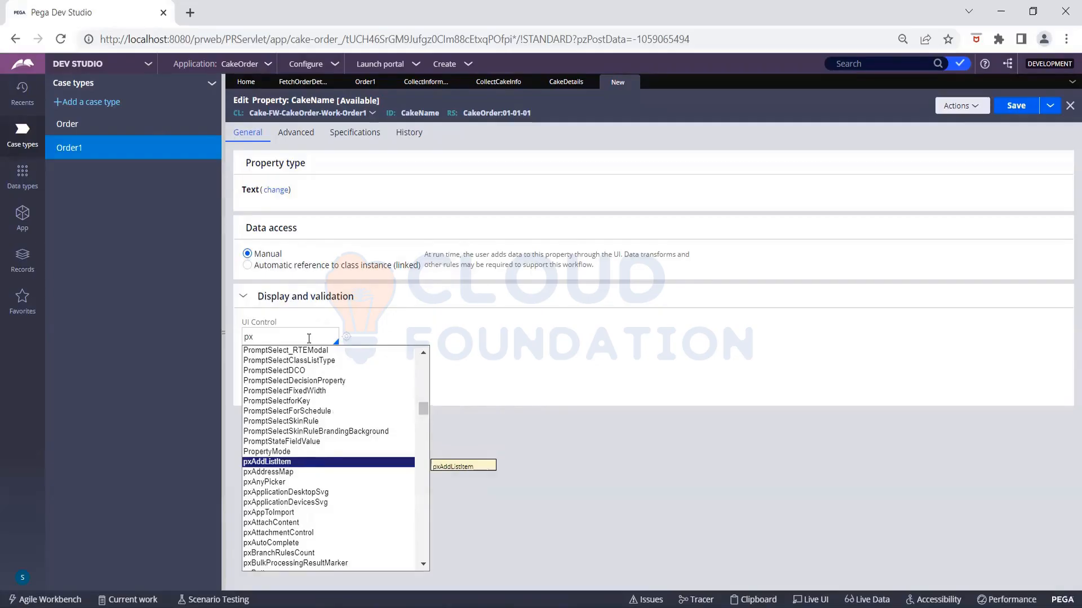
{"action": "type", "text": "Drop"}
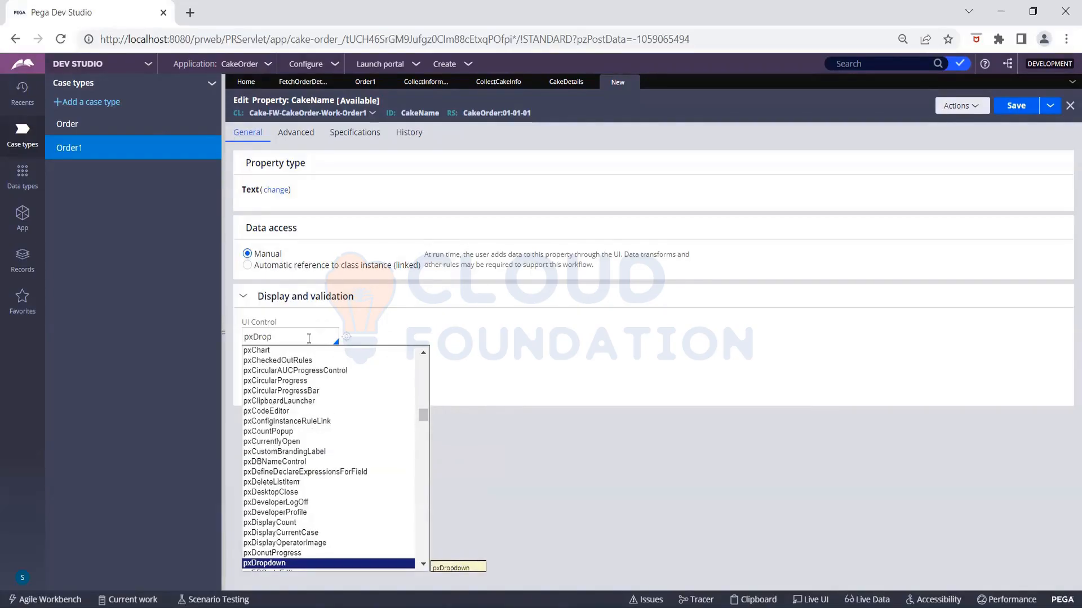
{"action": "key", "text": "Return"}
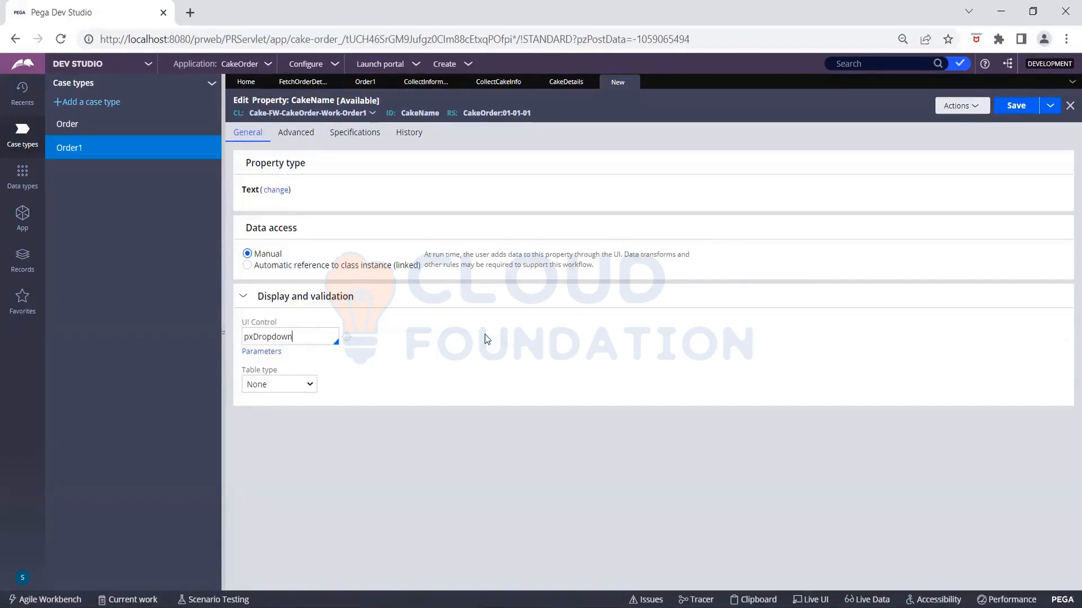
Step: Set the CakeName property's table type to Local List and enter the table values Chocolate, Strawberry and Blueberry
{"action": "left_click", "coordinate": [310, 384]}
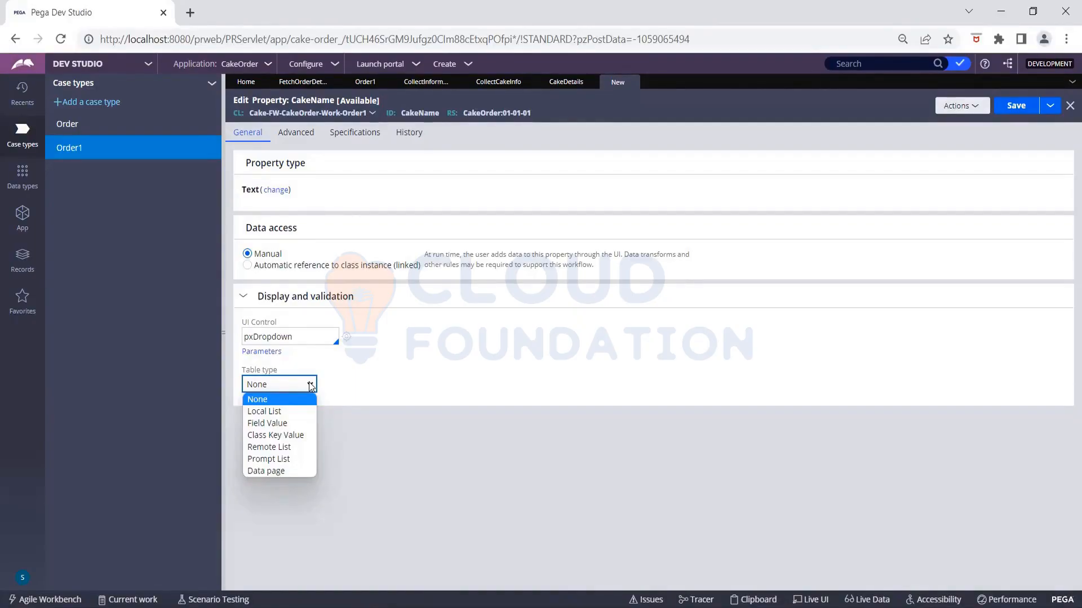
{"action": "left_click", "coordinate": [287, 411]}
{"action": "left_click", "coordinate": [351, 441]}
{"action": "left_click", "coordinate": [350, 441]}
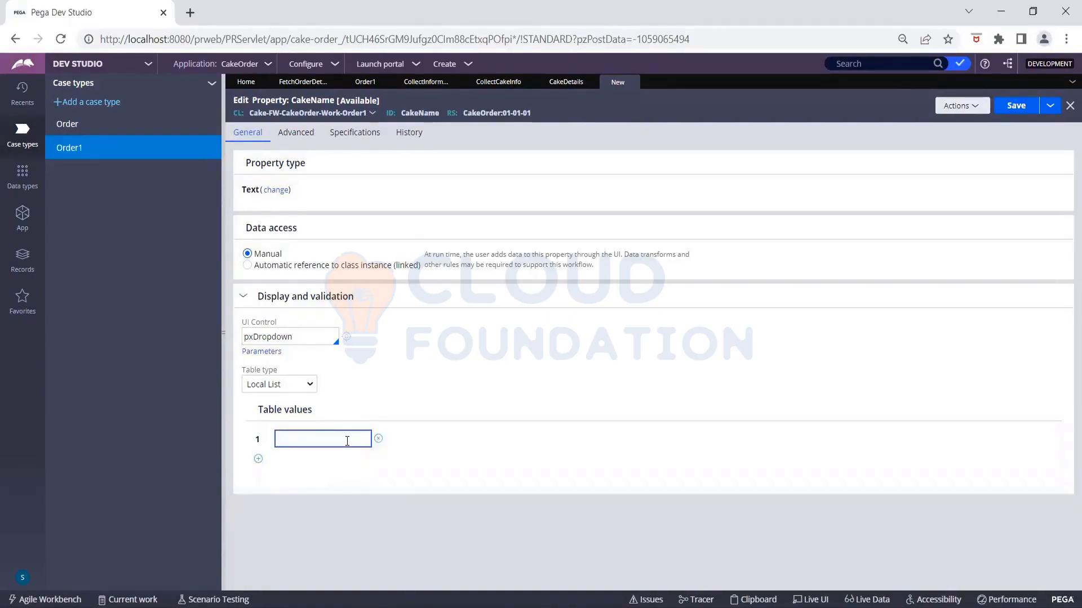
{"action": "type", "text": "Chocolate"}
{"action": "left_click", "coordinate": [258, 460]}
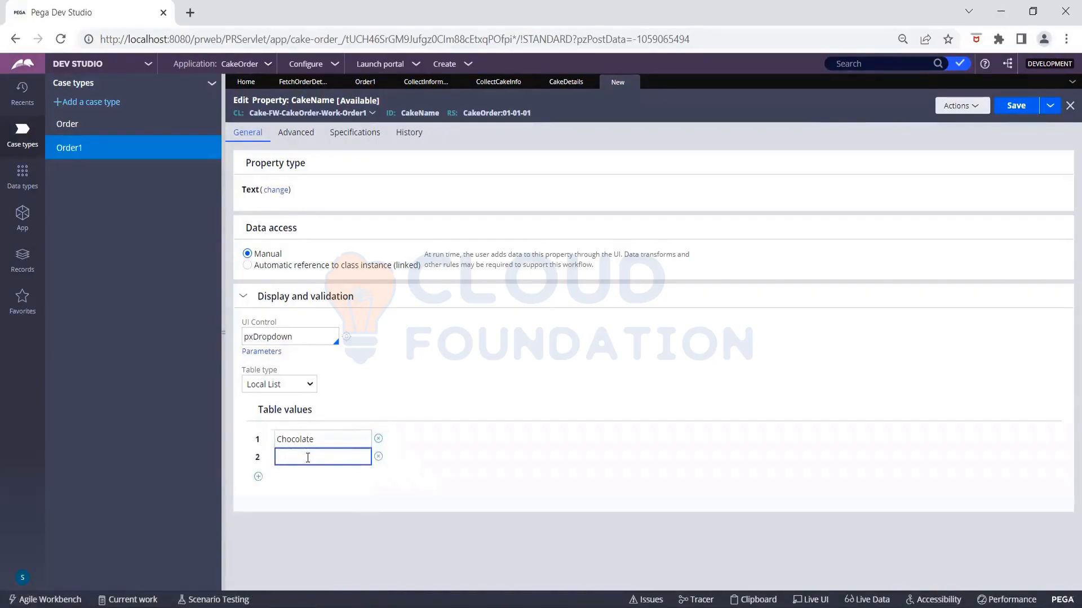
{"action": "type", "text": "Strawberry"}
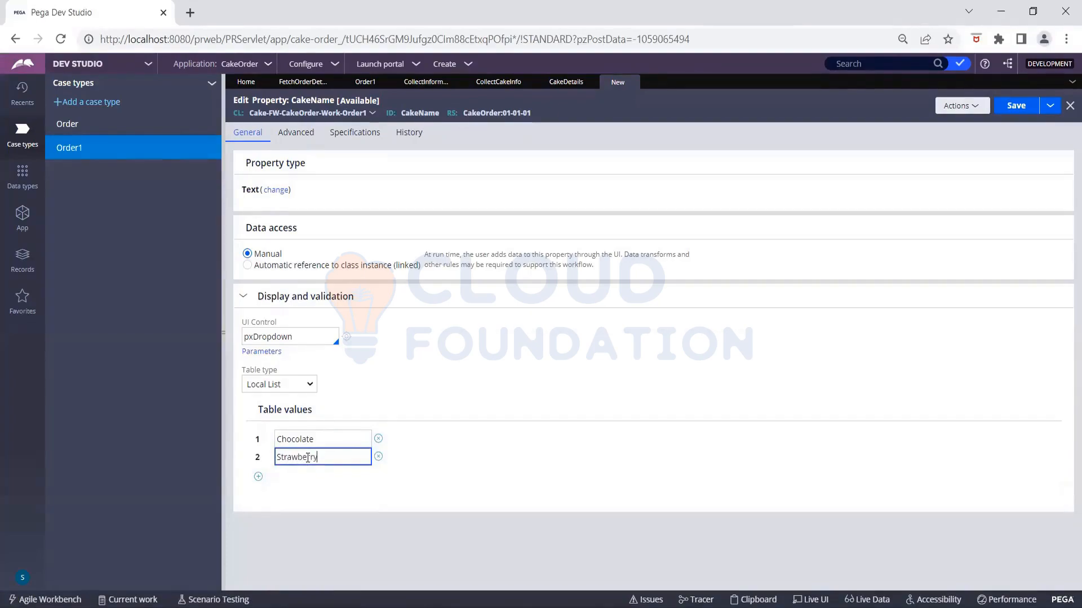
{"action": "left_click", "coordinate": [259, 477]}
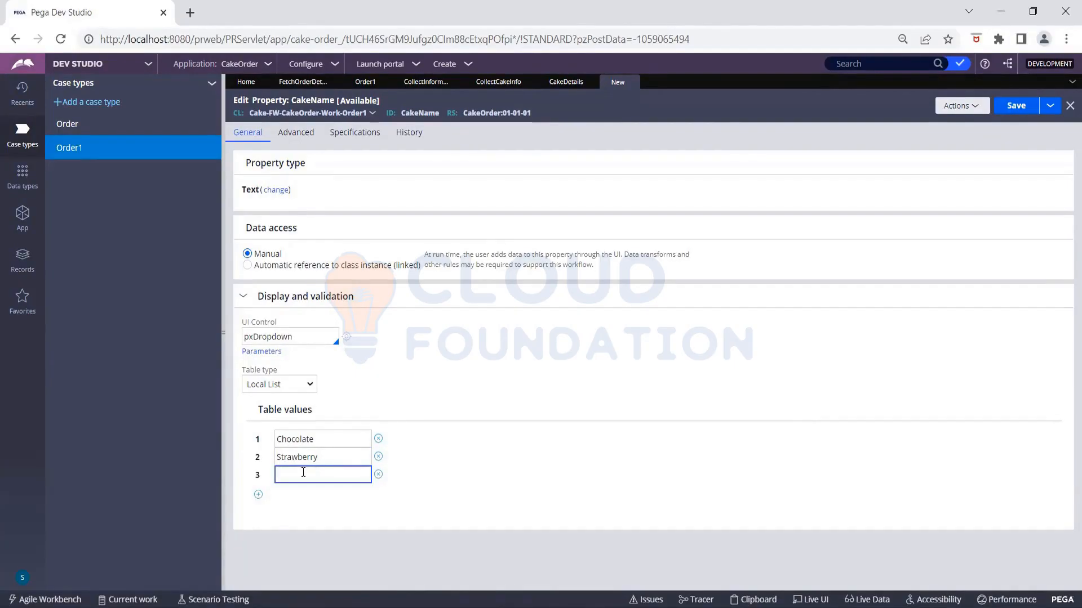
{"action": "type", "text": "Blueberry"}
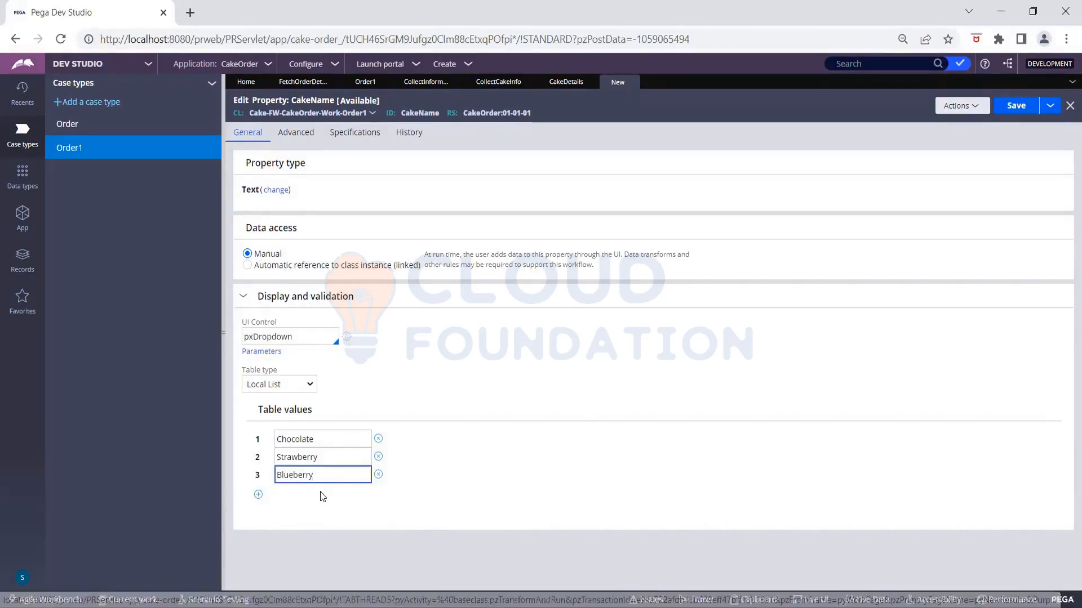
{"action": "key", "text": "Tab"}
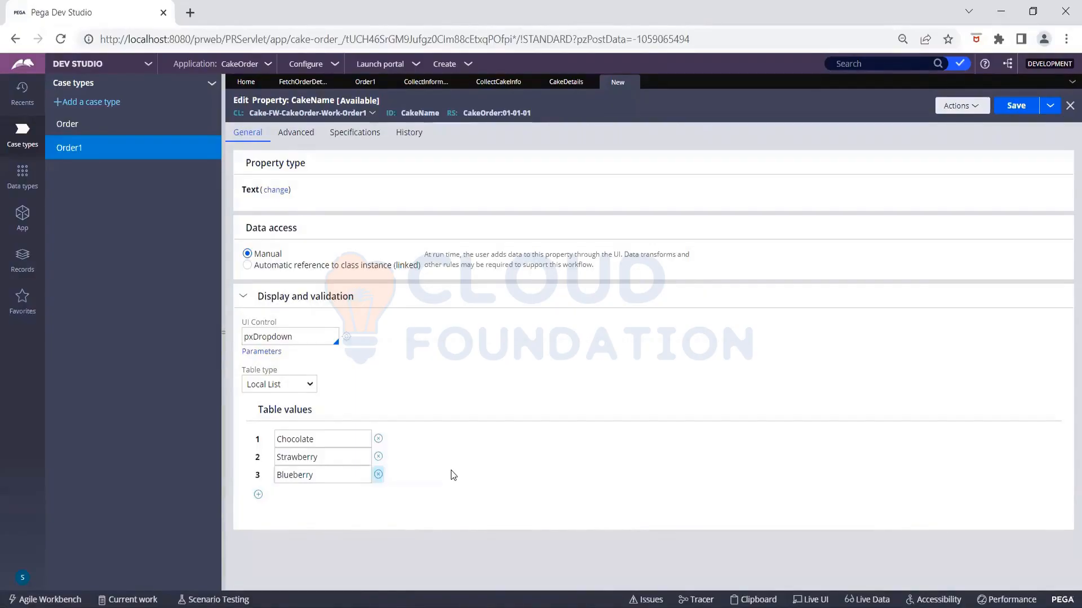
Step: Change the CakeName property's table type to Field Value
{"action": "left_click", "coordinate": [313, 389]}
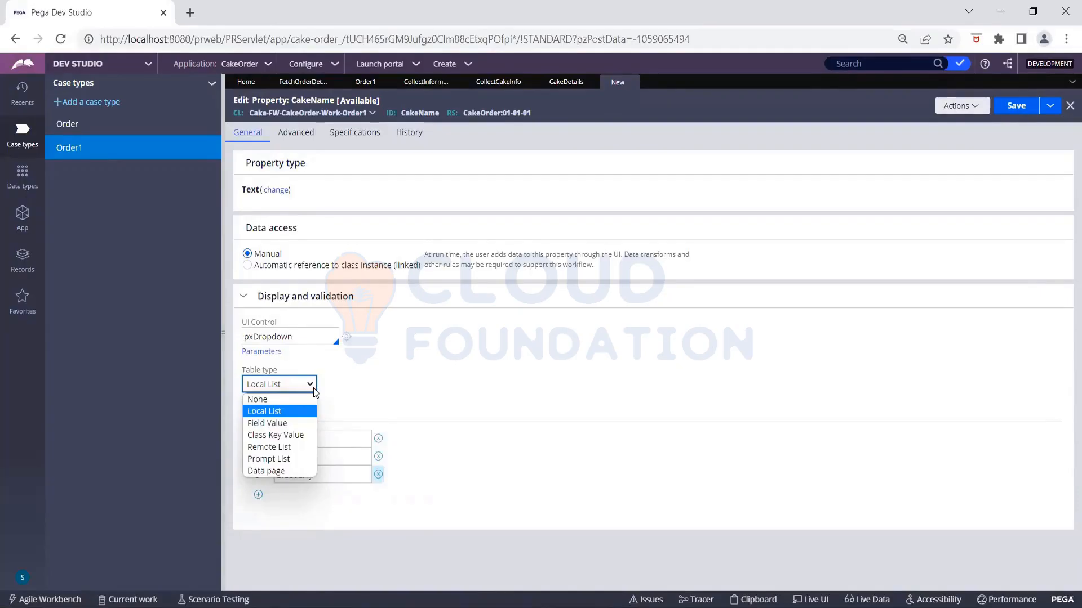
{"action": "left_click", "coordinate": [294, 424]}
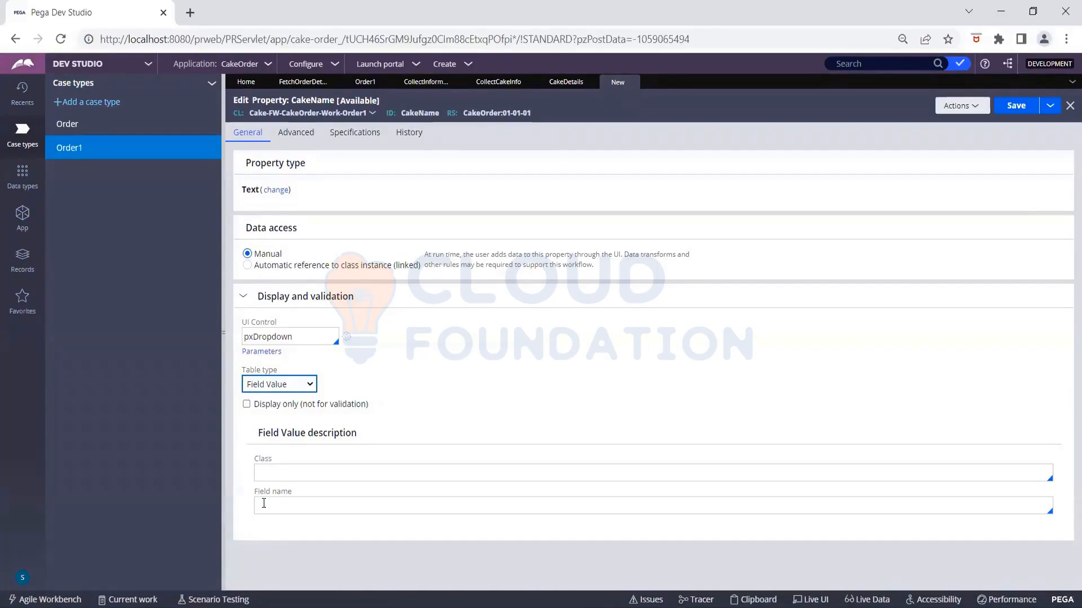
Step: Open the current operator's record and examine its default locale setting
{"action": "left_click", "coordinate": [21, 581]}
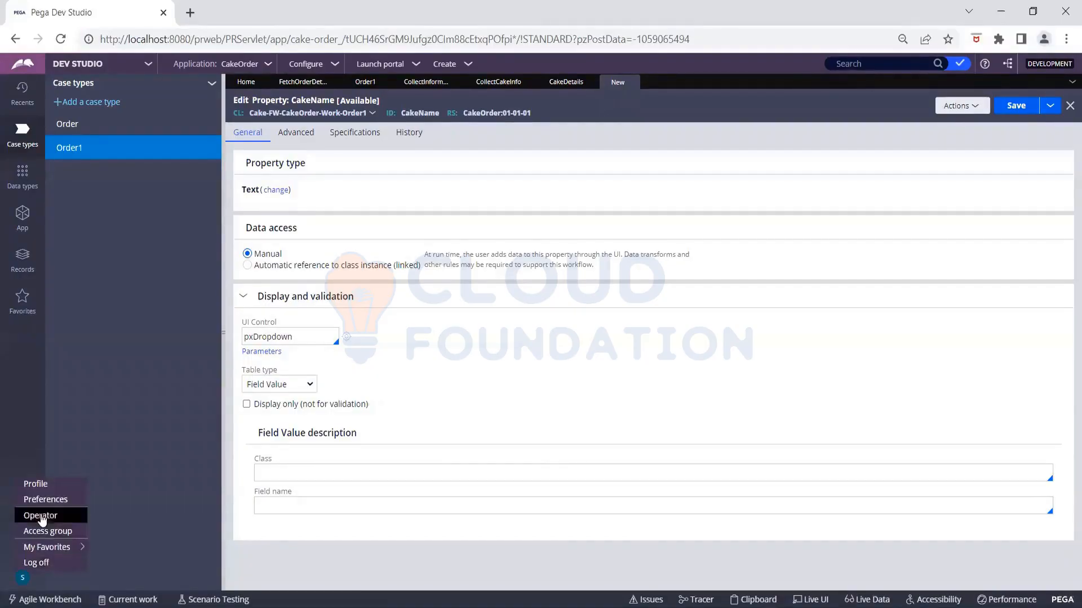
{"action": "left_click", "coordinate": [40, 518]}
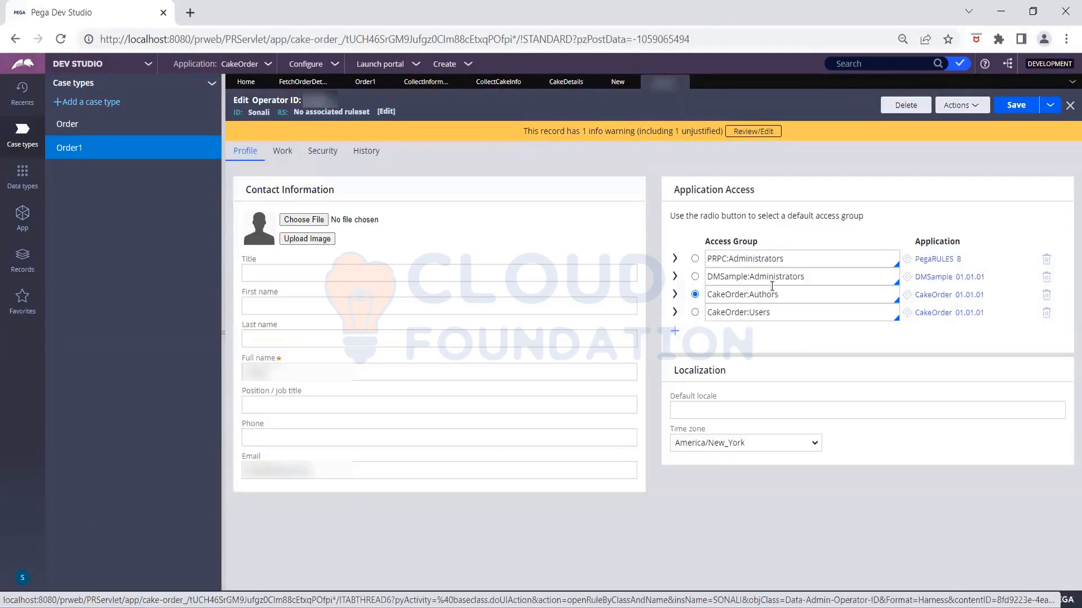
{"action": "left_click", "coordinate": [750, 411]}
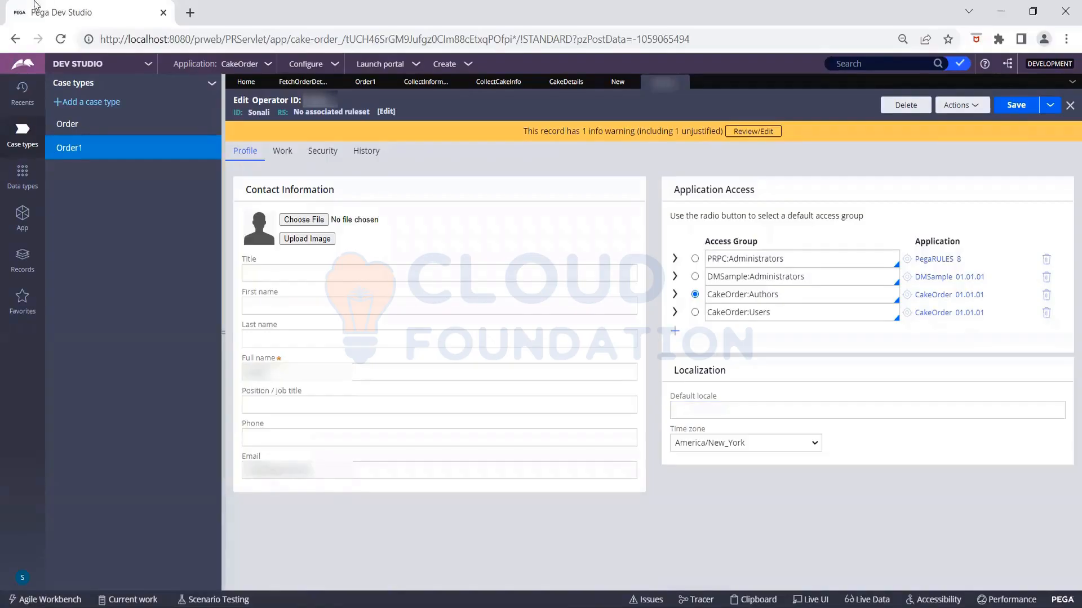
Step: Search the web for "French language package" in a new browser tab and look through the results
{"action": "key", "text": "ctrl+t"}
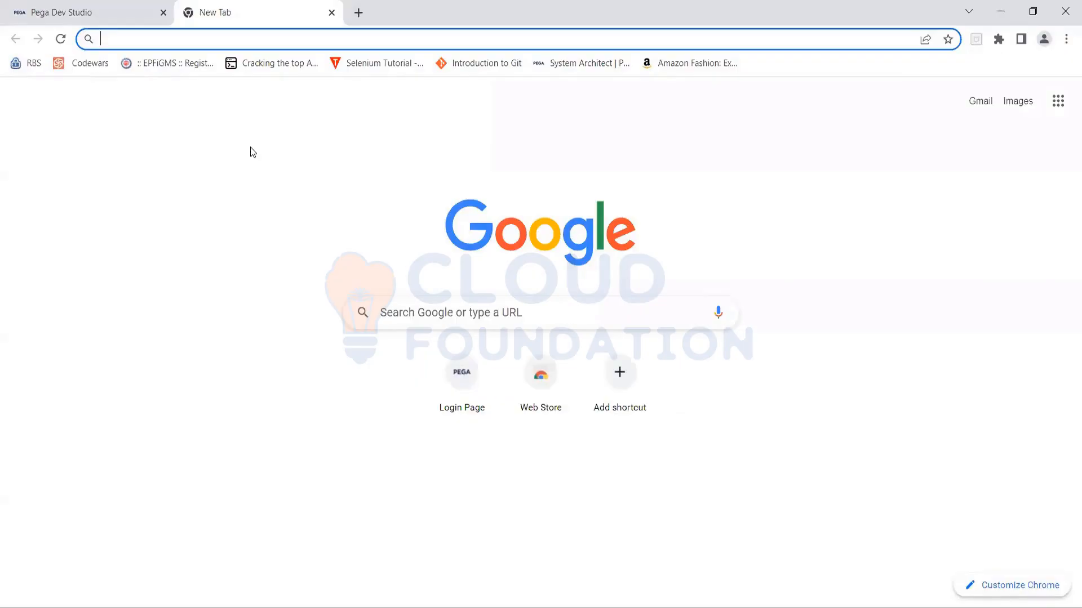
{"action": "type", "text": "French"}
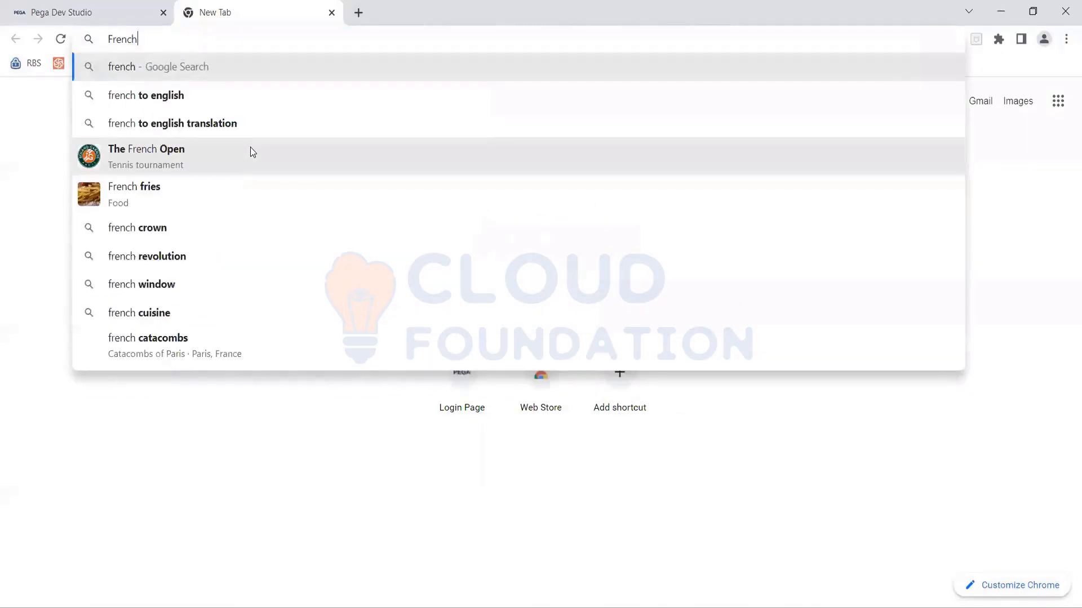
{"action": "type", "text": " la"}
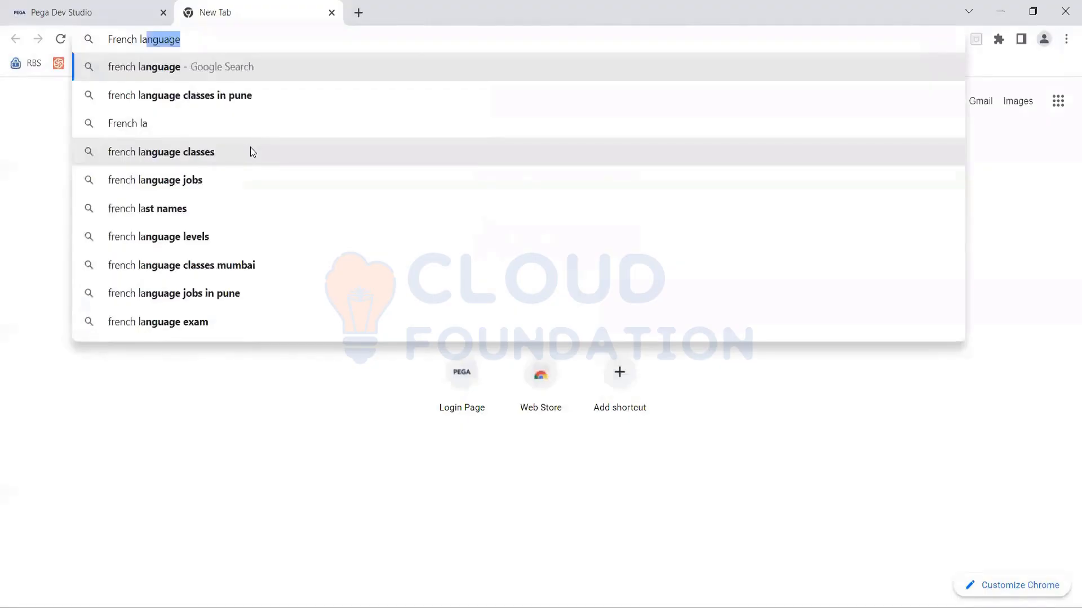
{"action": "type", "text": "nguage"}
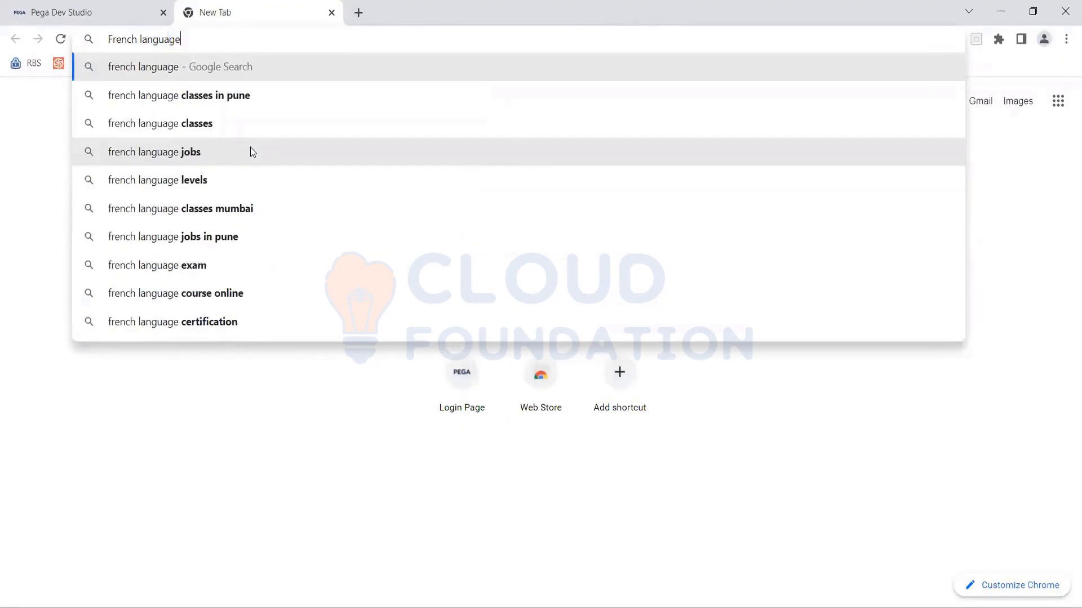
{"action": "type", "text": " pack"}
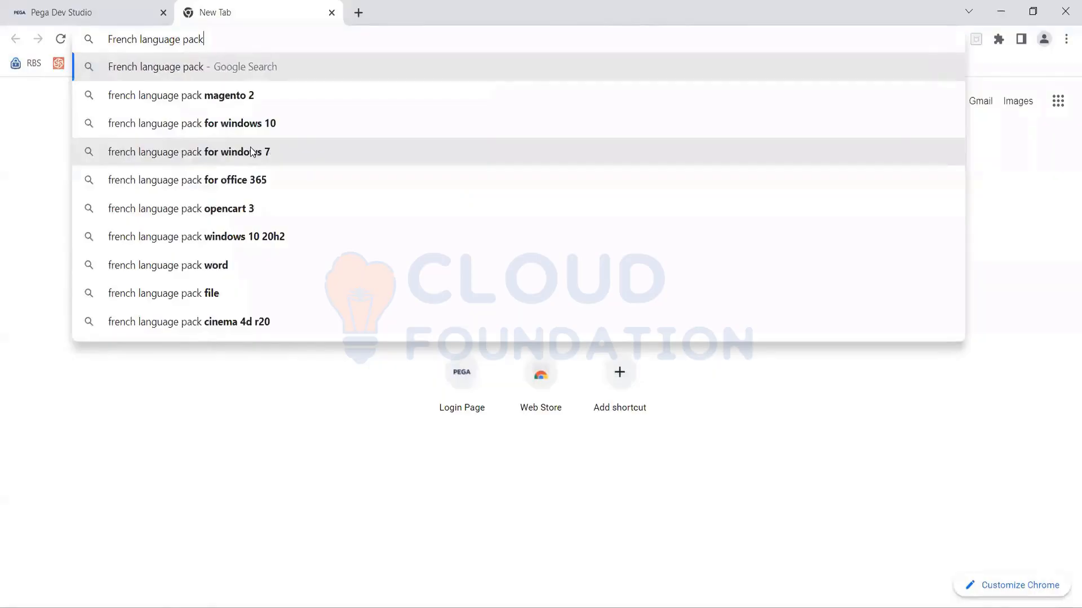
{"action": "type", "text": "age"}
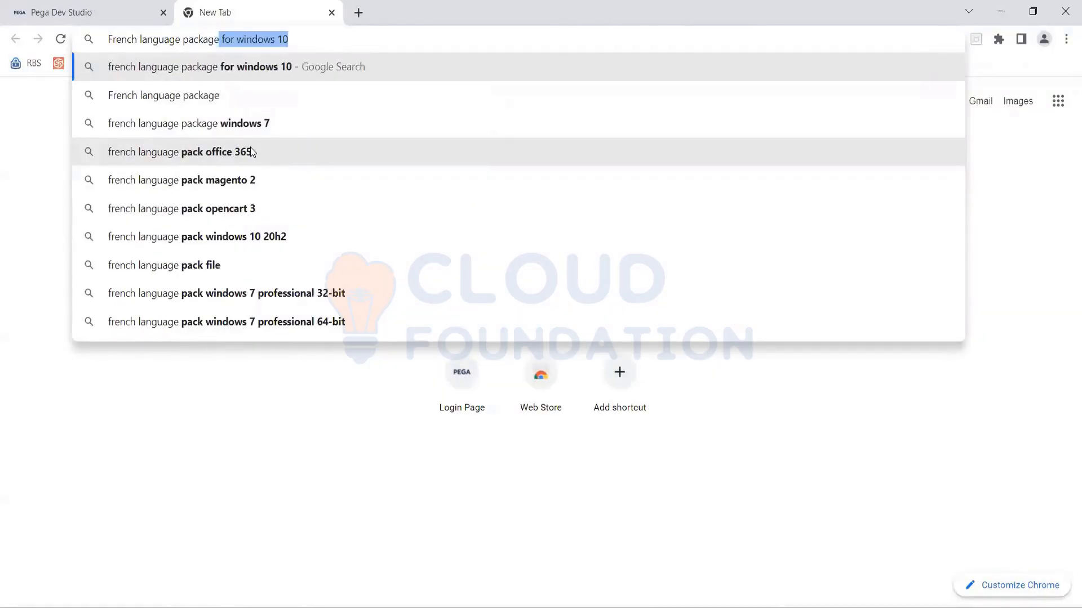
{"action": "key", "text": "Delete"}
{"action": "key", "text": "Return"}
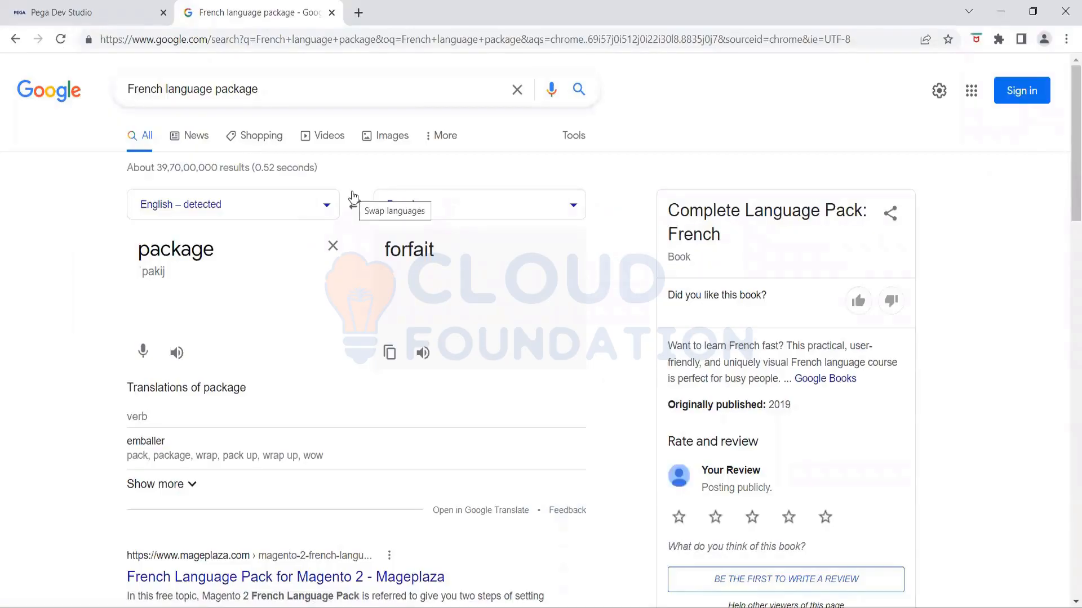
{"action": "scroll", "coordinate": [353, 196], "scroll_direction": "down", "scroll_amount": 4}
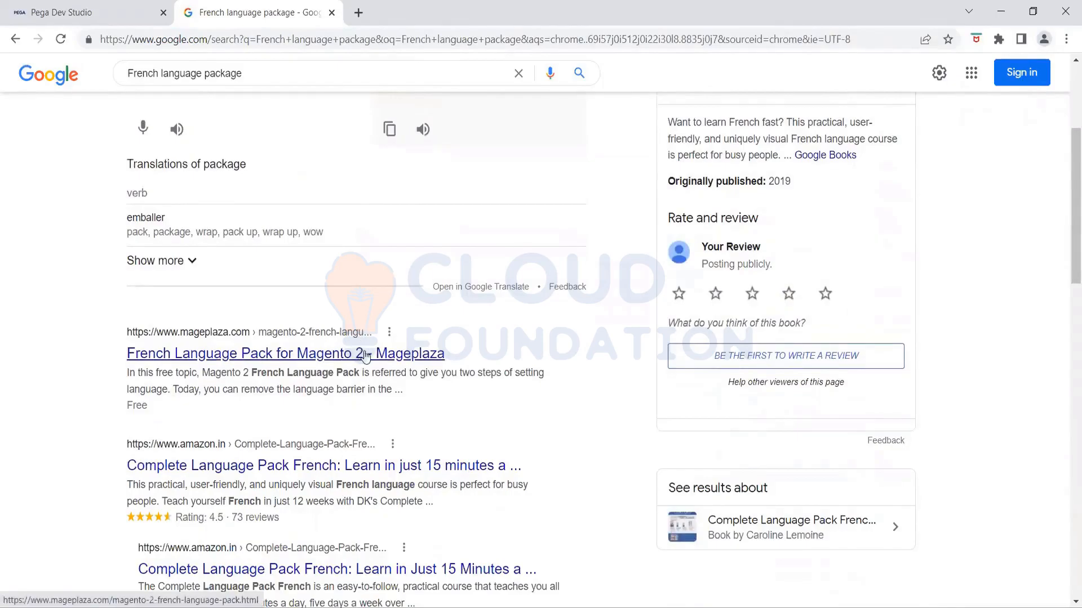
{"action": "scroll", "coordinate": [365, 355], "scroll_direction": "down", "scroll_amount": 1}
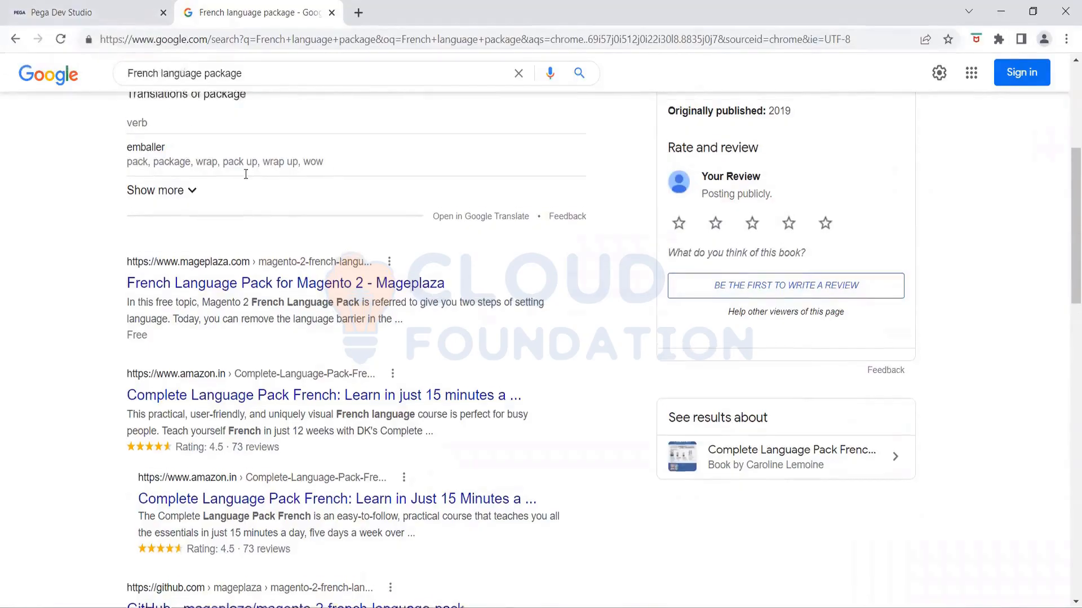
{"action": "scroll", "coordinate": [245, 174], "scroll_direction": "up", "scroll_amount": 4}
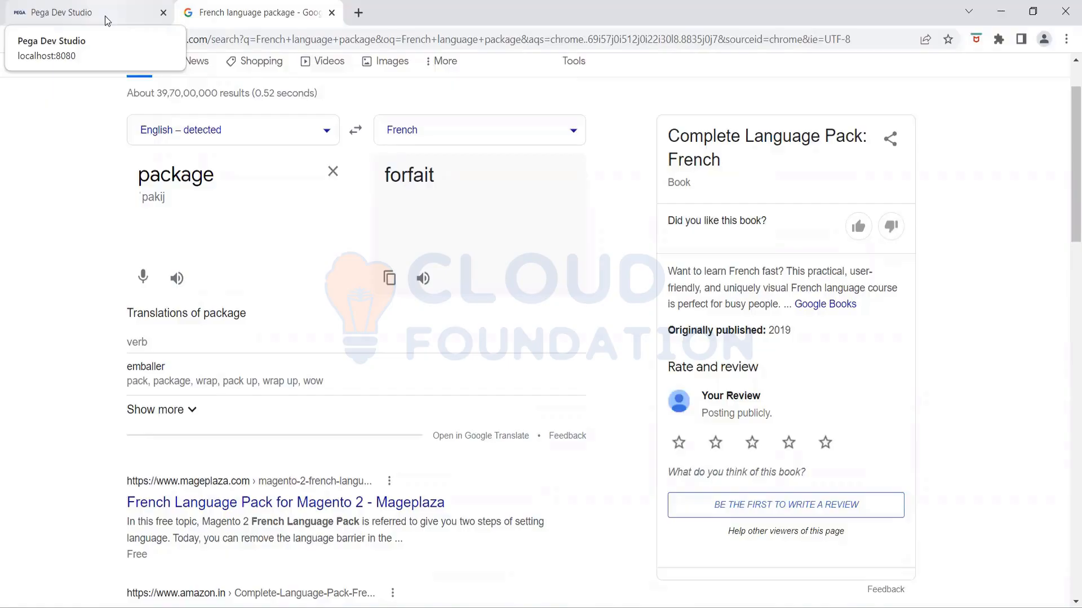
Step: Return to the CakeDetails section in Pega Dev Studio and disable the property default label for the CakeName text input
{"action": "left_click", "coordinate": [105, 16]}
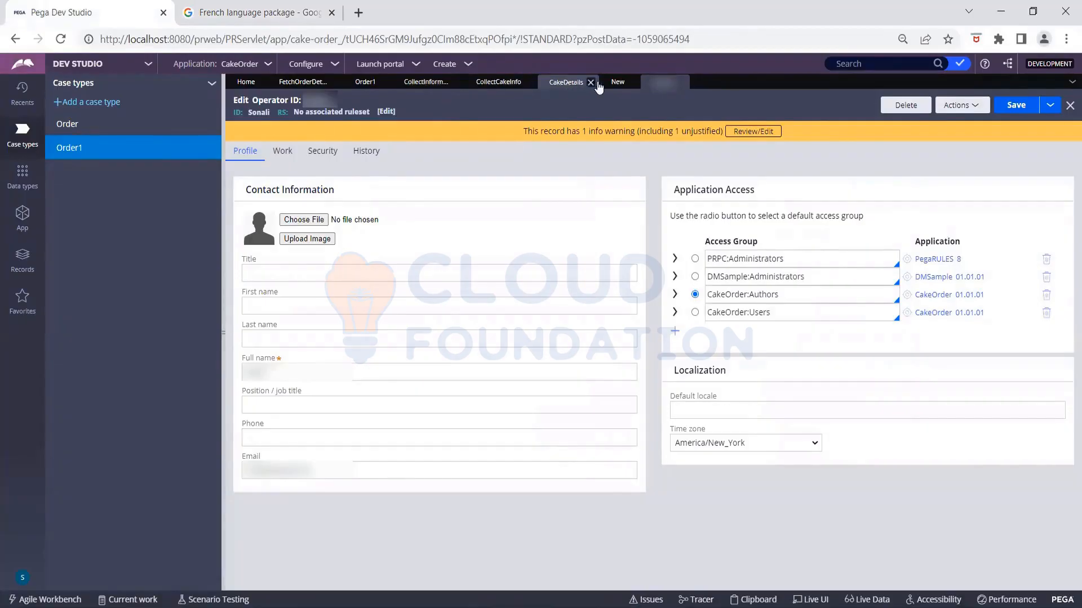
{"action": "left_click", "coordinate": [571, 82]}
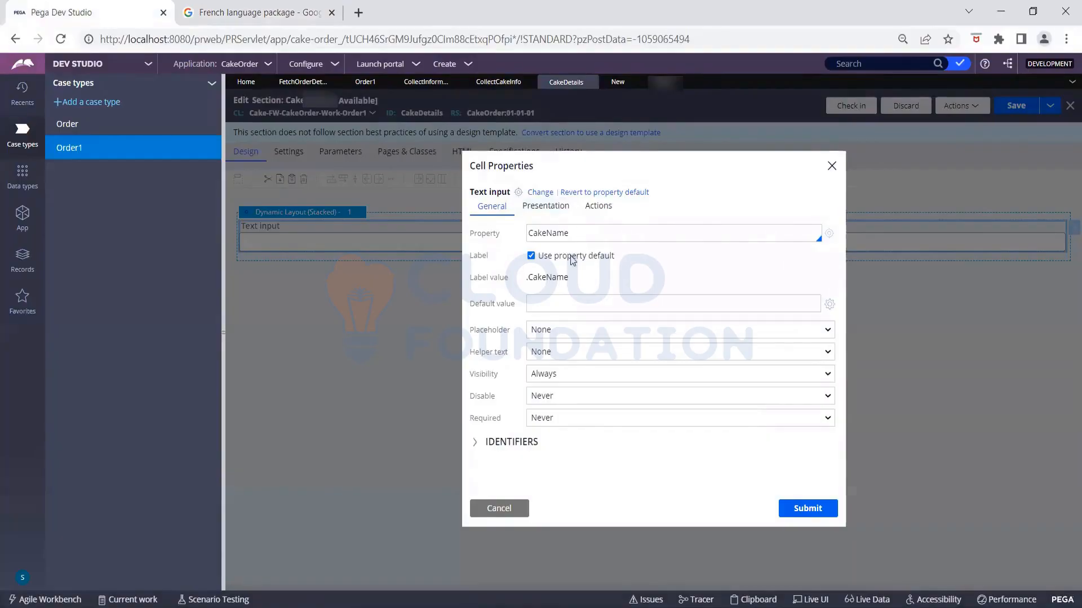
{"action": "left_click", "coordinate": [531, 255]}
{"action": "left_click", "coordinate": [530, 256]}
{"action": "left_click_drag", "start_coordinate": [527, 277], "coordinate": [585, 283]}
{"action": "left_click", "coordinate": [584, 283]}
{"action": "left_click", "coordinate": [531, 257]}
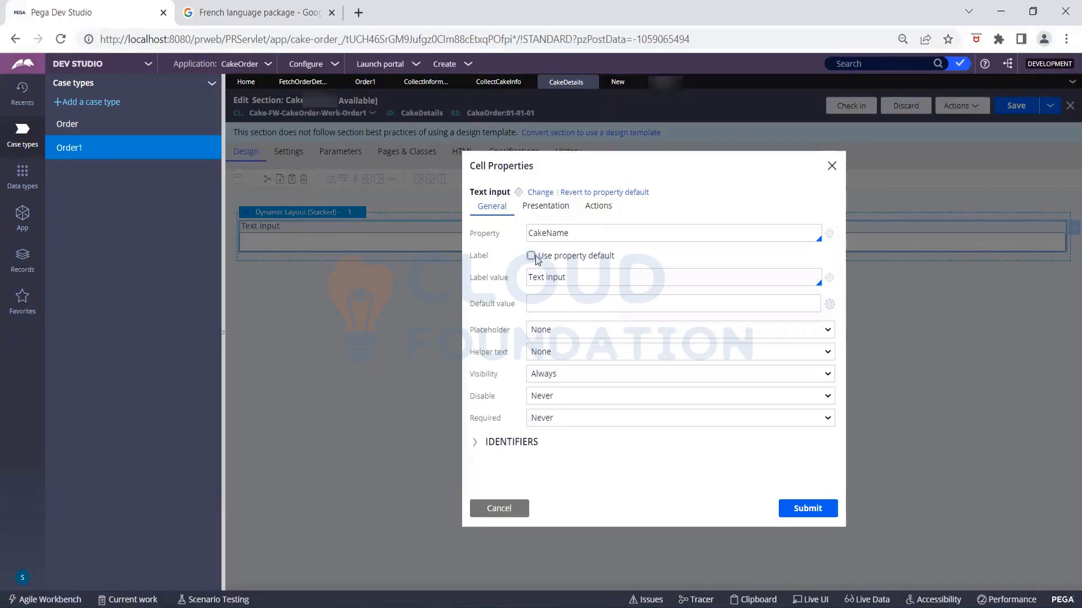
Step: Set the text input's label value to Test and open the form for creating a field value record from it
{"action": "left_click", "coordinate": [580, 280]}
{"action": "key", "text": "BackSpace"}
{"action": "key", "text": "BackSpace"}
{"action": "key", "text": "BackSpace"}
{"action": "key", "text": "BackSpace"}
{"action": "key", "text": "BackSpace"}
{"action": "key", "text": "BackSpace"}
{"action": "key", "text": "BackSpace"}
{"action": "key", "text": "BackSpace"}
{"action": "key", "text": "BackSpace"}
{"action": "key", "text": "BackSpace"}
{"action": "type", "text": "Test"}
{"action": "left_click", "coordinate": [829, 278]}
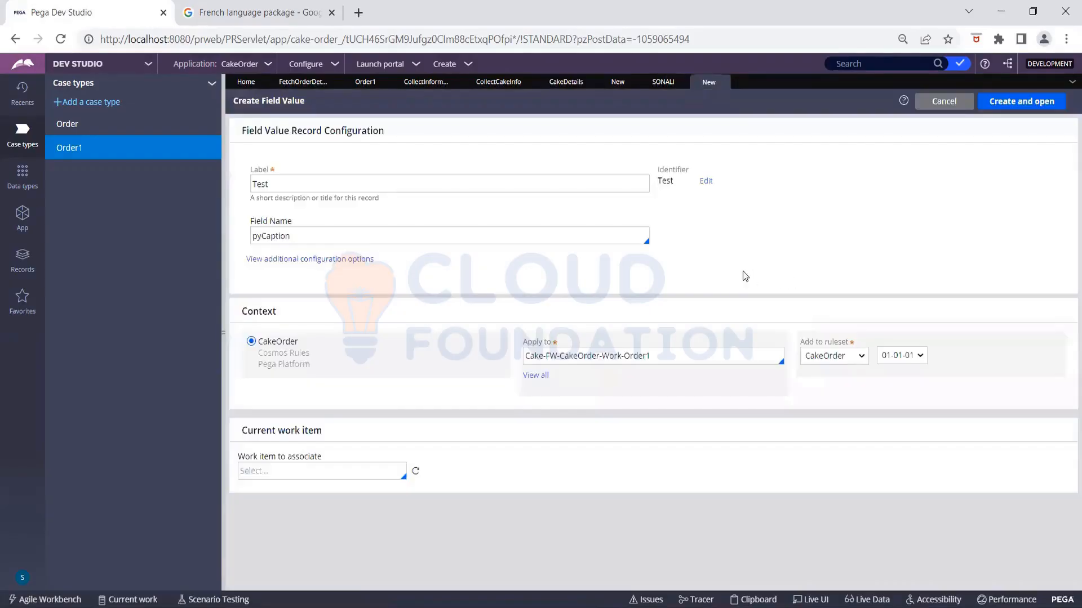
{"action": "left_click_drag", "start_coordinate": [307, 101], "coordinate": [231, 100]}
{"action": "left_click", "coordinate": [306, 184]}
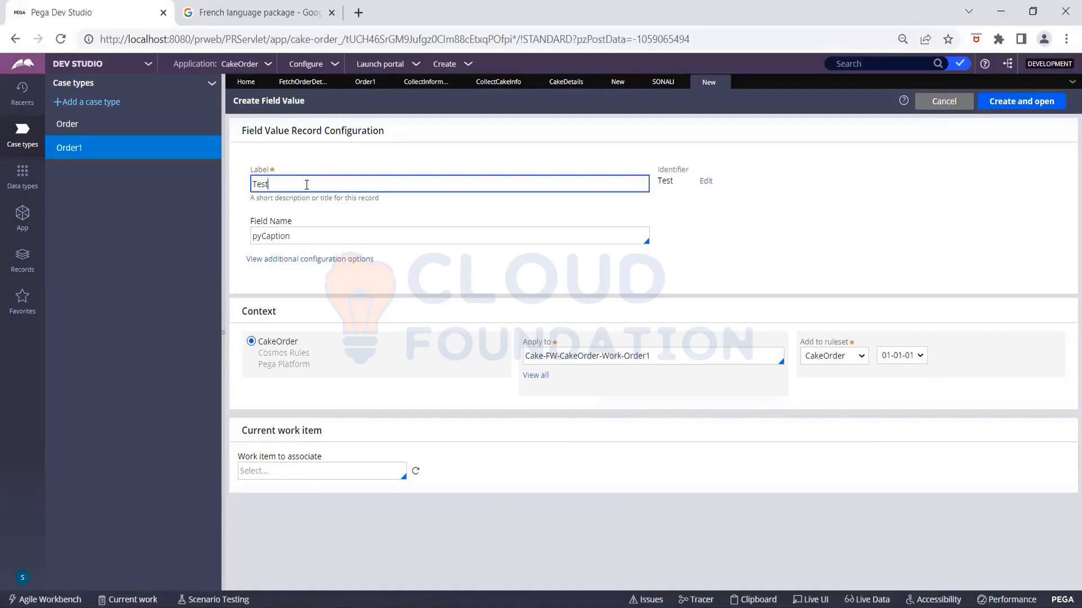
Step: Search the web for e-pragati.in in a new browser tab, open the e-Pragati site and look through its home page
{"action": "left_click", "coordinate": [358, 13]}
{"action": "type", "text": "e-"}
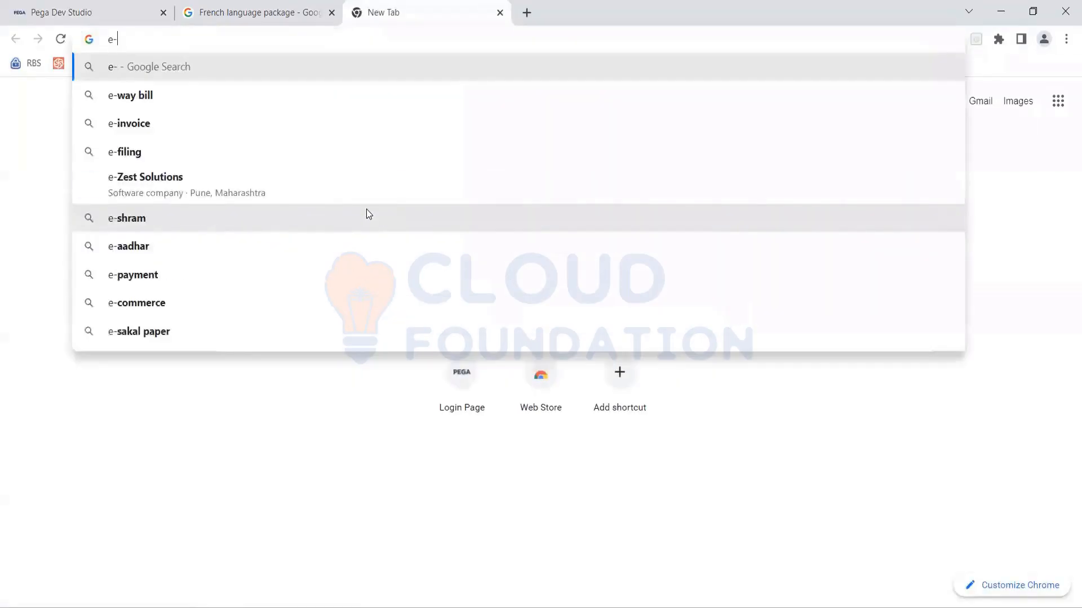
{"action": "type", "text": "pragati"}
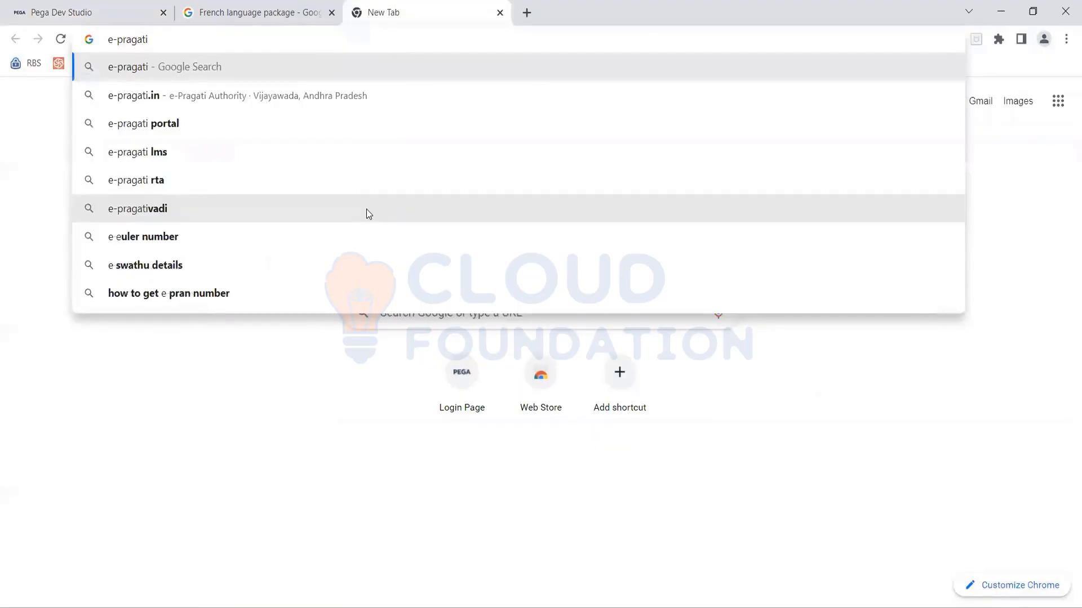
{"action": "key", "text": "Down"}
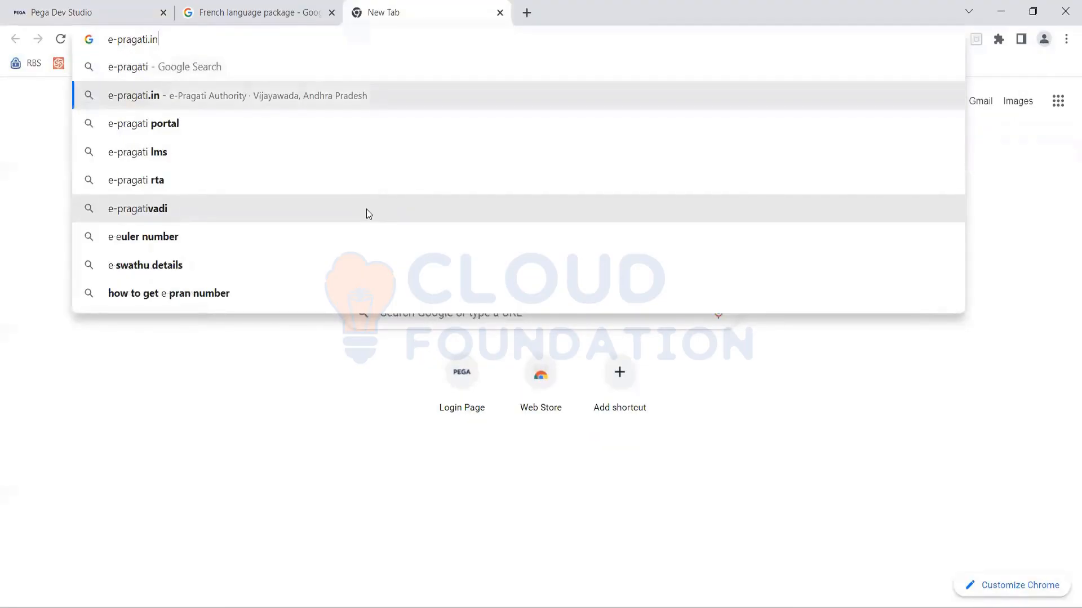
{"action": "key", "text": "Return"}
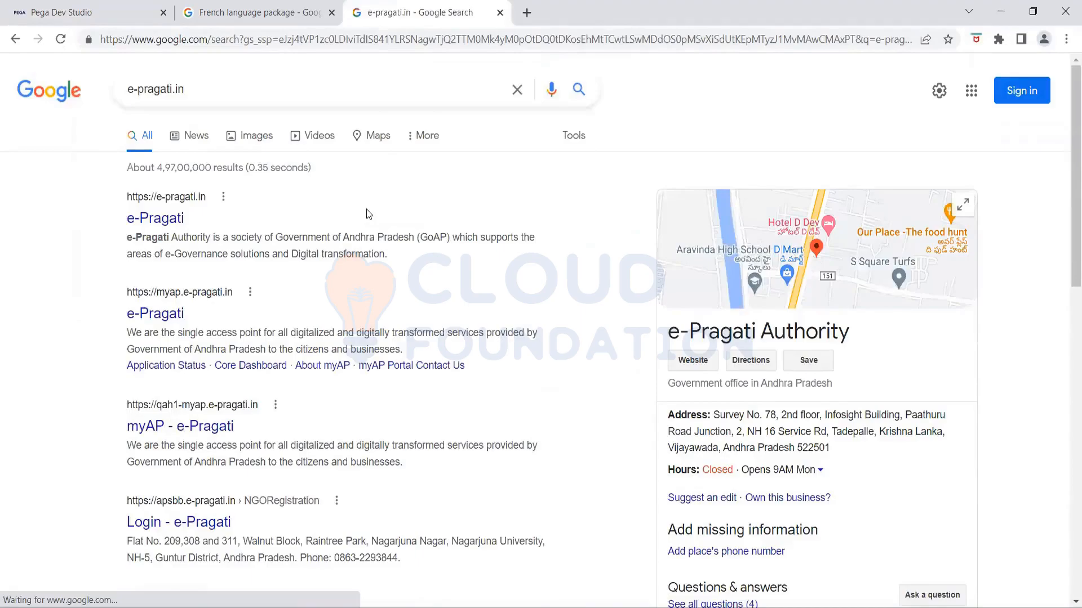
{"action": "left_click", "coordinate": [178, 219]}
{"action": "scroll", "coordinate": [598, 208], "scroll_direction": "down", "scroll_amount": 5}
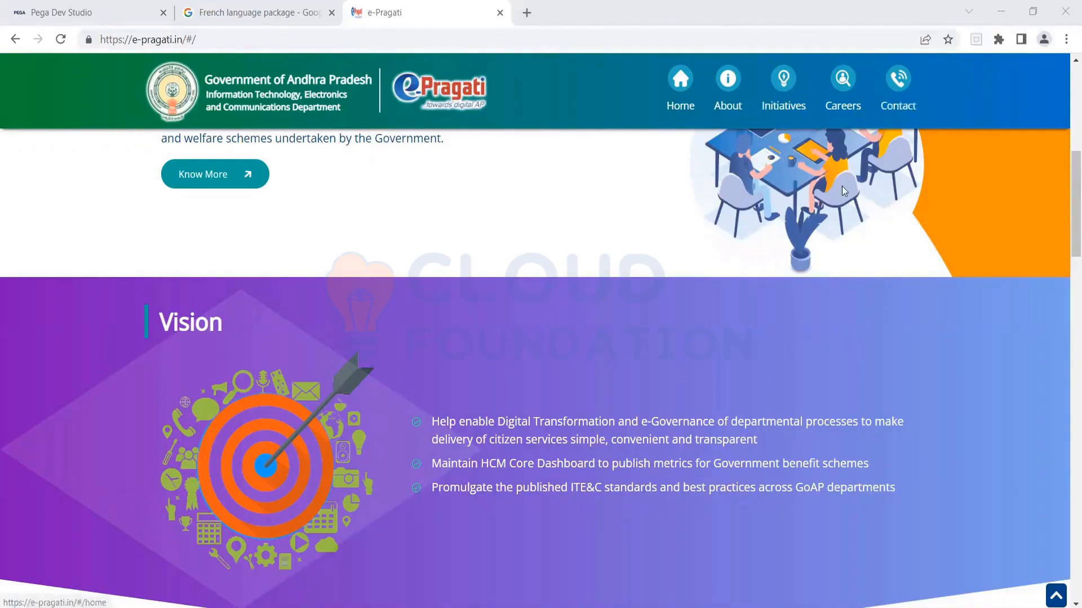
{"action": "scroll", "coordinate": [791, 224], "scroll_direction": "down", "scroll_amount": 4}
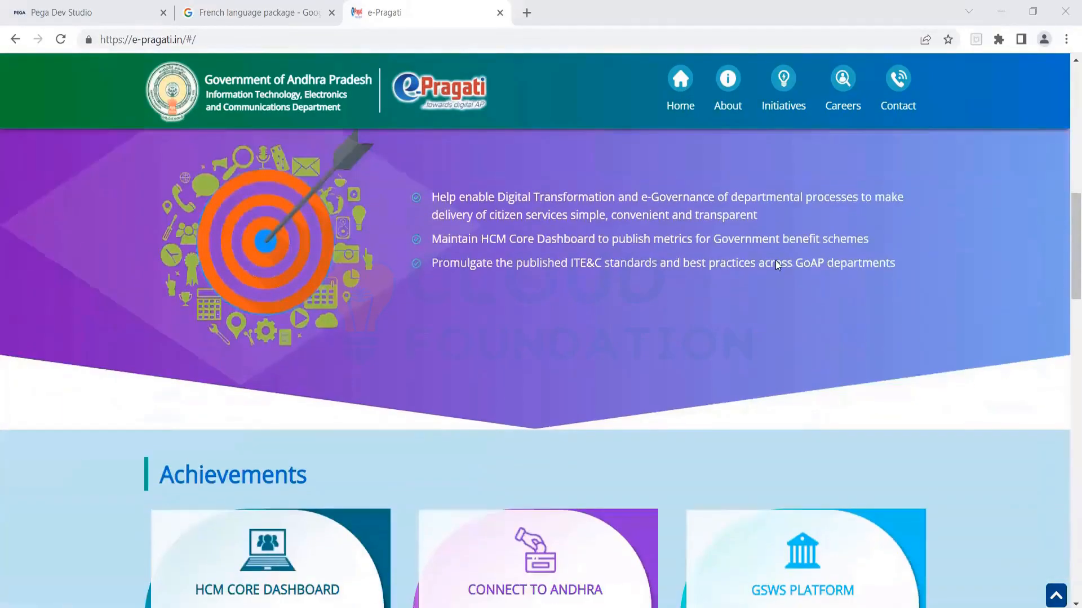
{"action": "scroll", "coordinate": [776, 261], "scroll_direction": "down", "scroll_amount": 10}
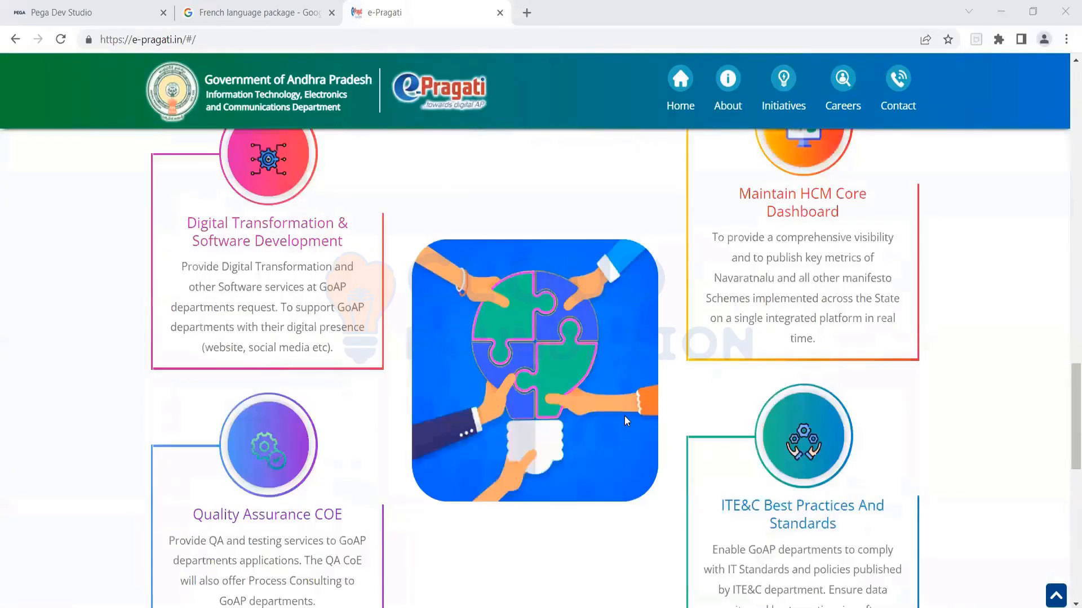
{"action": "scroll", "coordinate": [624, 416], "scroll_direction": "down", "scroll_amount": 10}
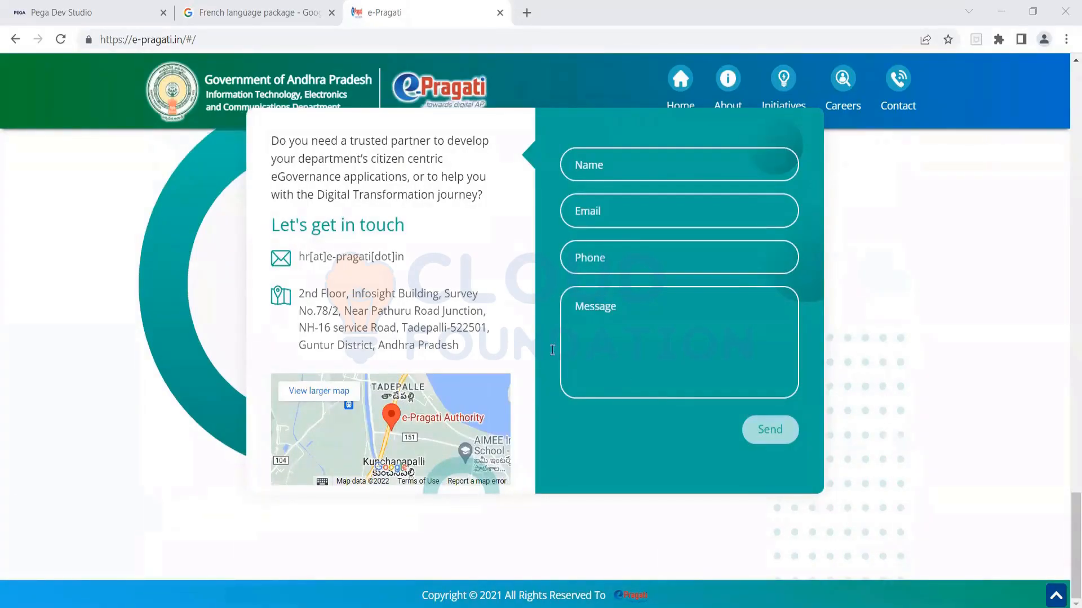
{"action": "scroll", "coordinate": [520, 257], "scroll_direction": "up", "scroll_amount": 1}
Step: Search the web for e-pragati and open the page on the online motor vehicle registration process
{"action": "left_click", "coordinate": [16, 40]}
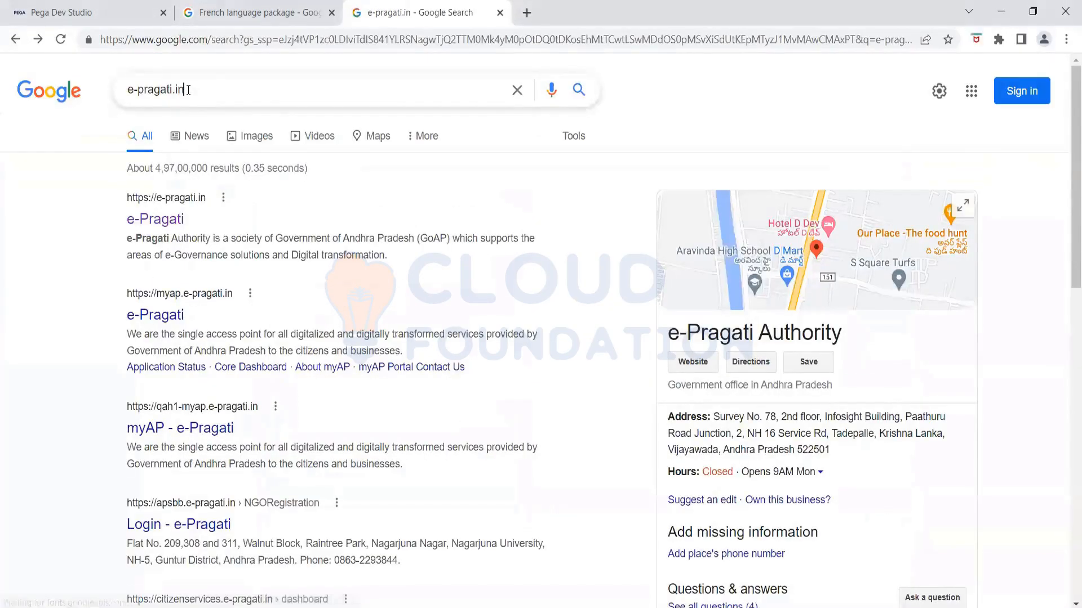
{"action": "double_click", "coordinate": [175, 89]}
{"action": "key", "text": "BackSpace"}
{"action": "key", "text": "BackSpace"}
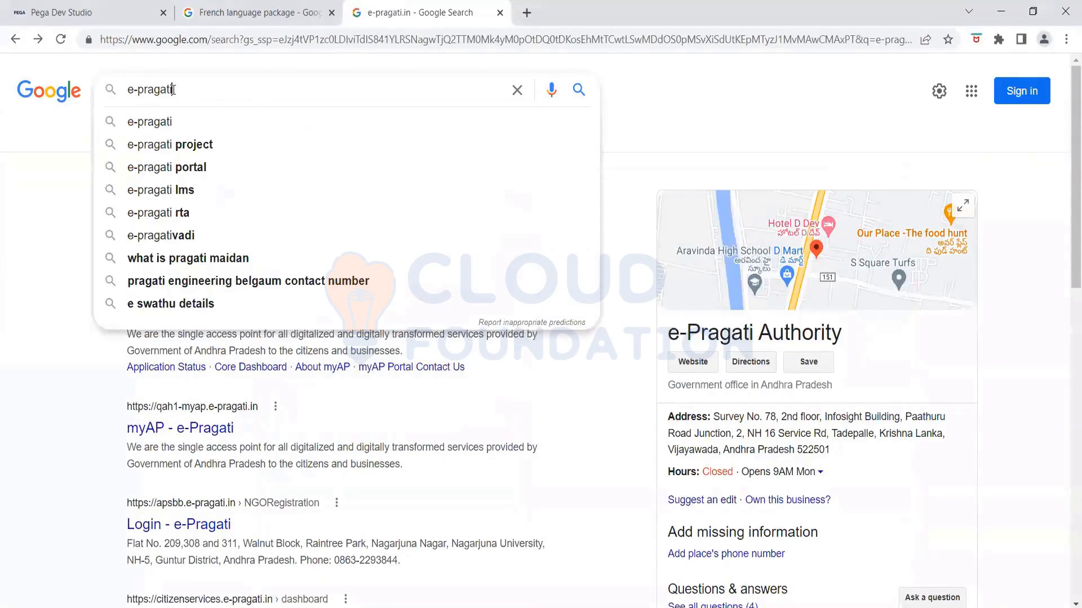
{"action": "key", "text": "Return"}
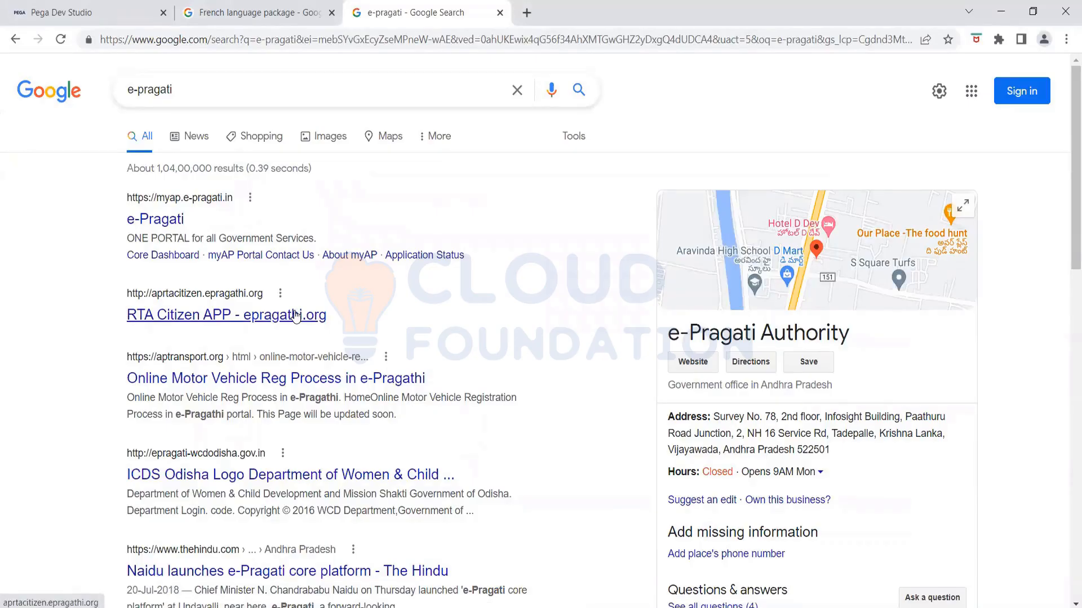
{"action": "left_click", "coordinate": [309, 380]}
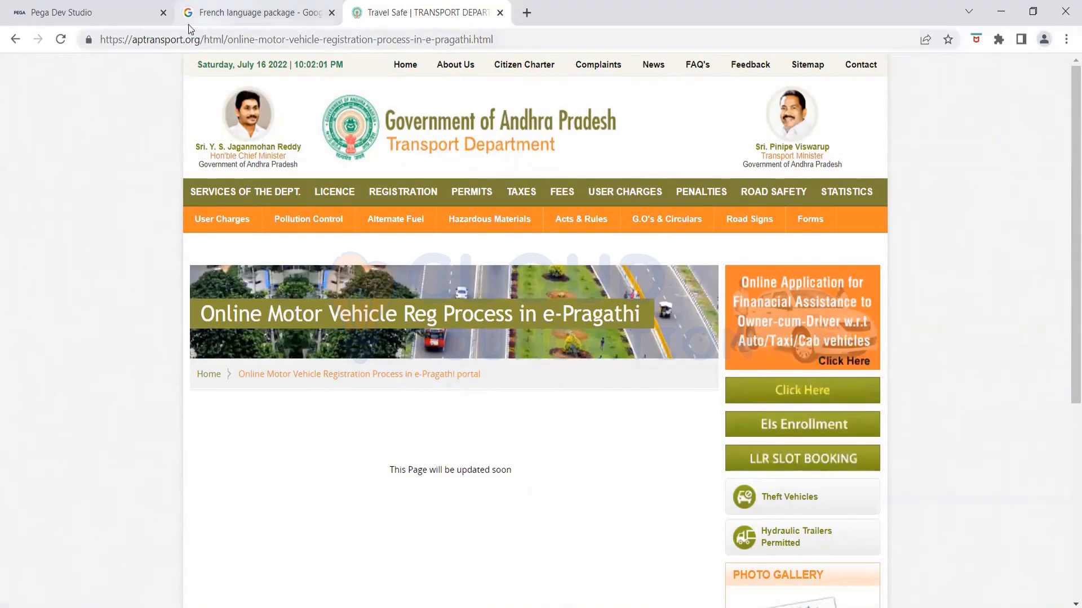
Step: Switch back to Pega Dev Studio and bring up the CakeName property record
{"action": "left_click", "coordinate": [113, 13]}
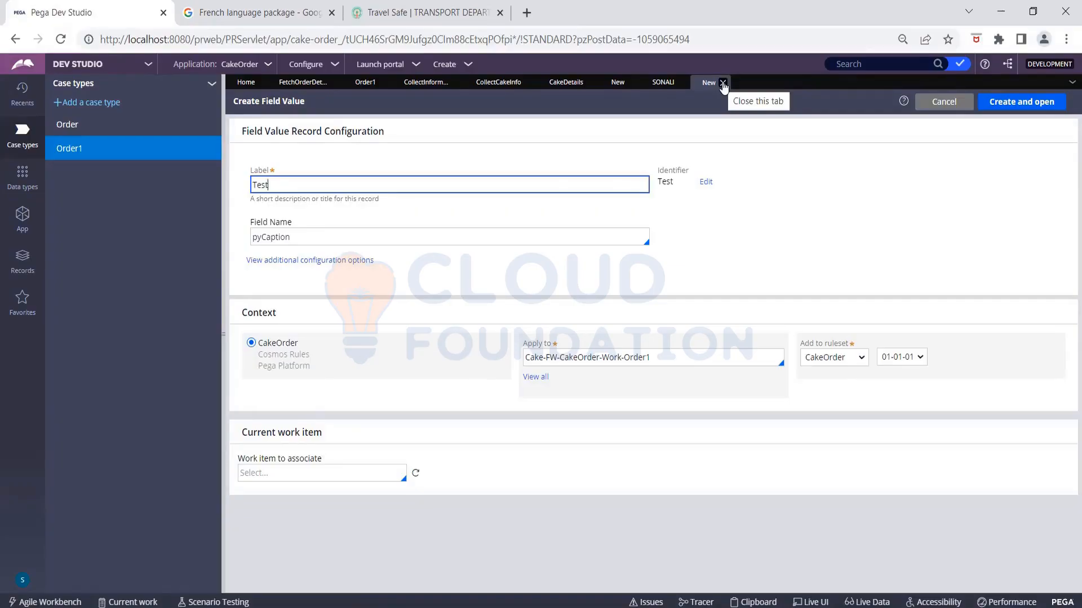
{"action": "left_click", "coordinate": [723, 83]}
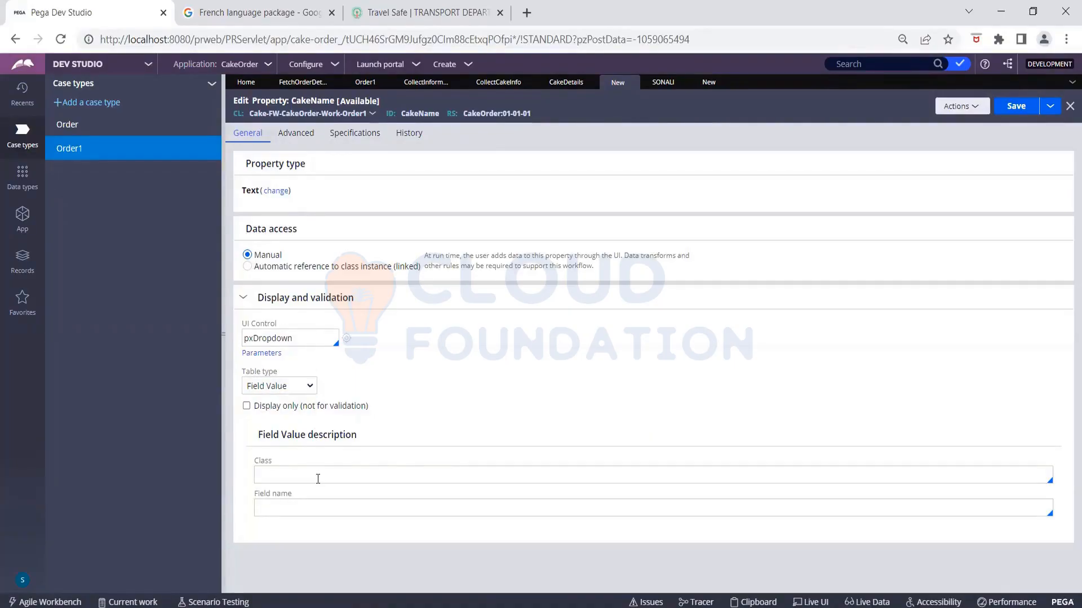
Step: Set the CakeName property's table type to Prompt List and enter standard value M with prompt value Male
{"action": "left_click", "coordinate": [309, 388]}
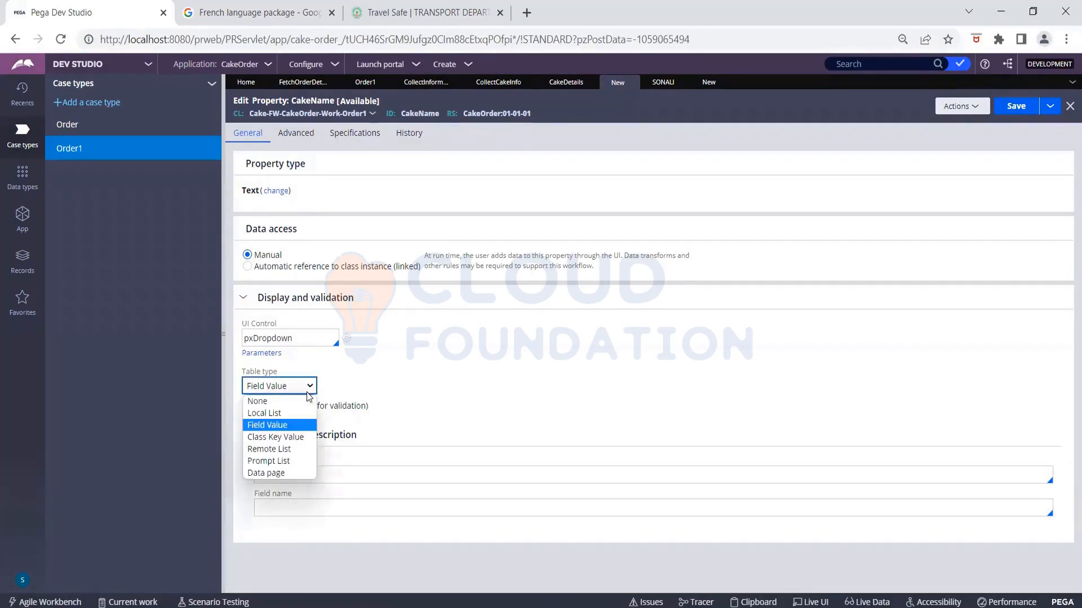
{"action": "left_click", "coordinate": [293, 461]}
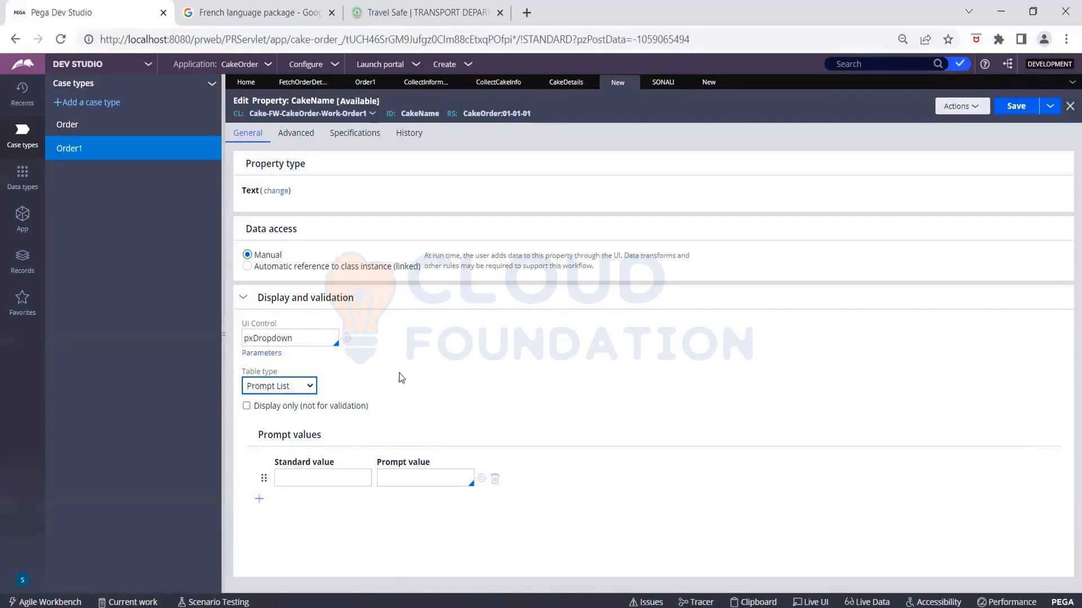
{"action": "left_click", "coordinate": [335, 479]}
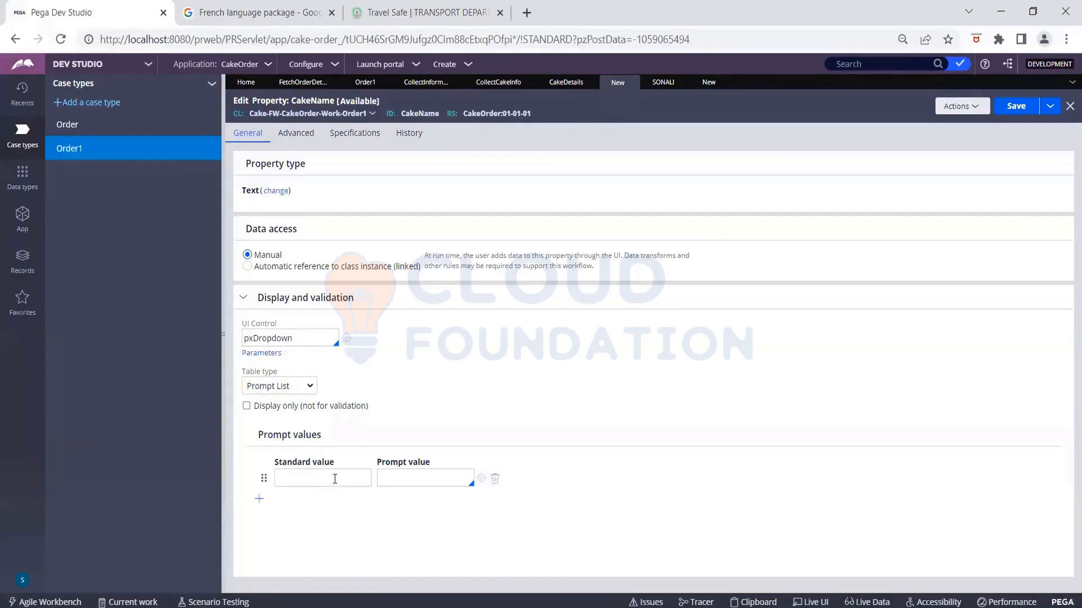
{"action": "type", "text": "M"}
{"action": "left_click", "coordinate": [428, 477]}
{"action": "type", "text": "Mail"}
{"action": "type", "text": "le"}
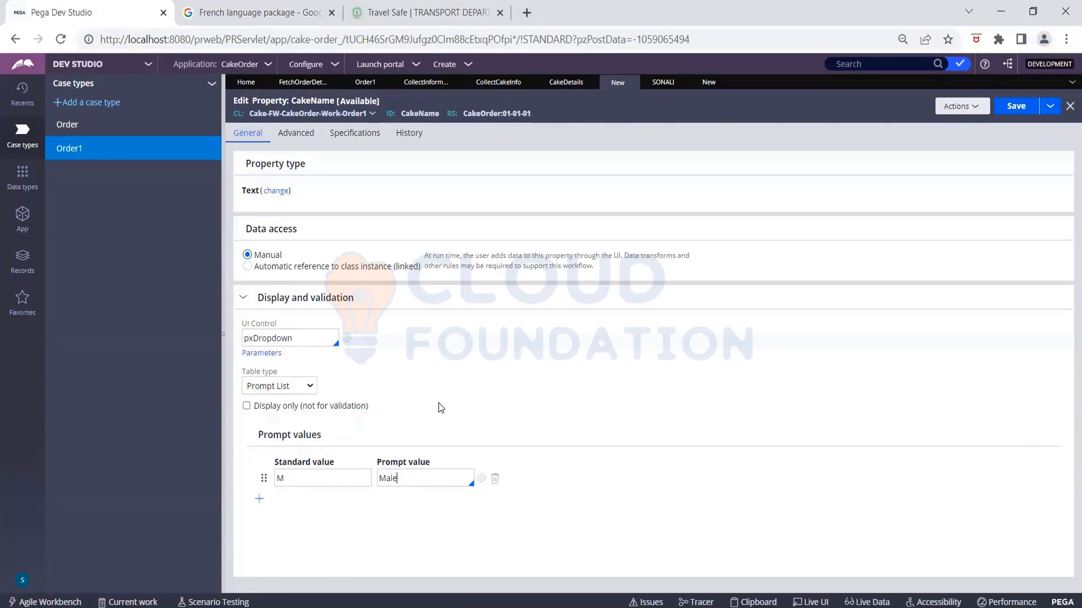
Step: Set the CakeName property's table type to Local List and save the property
{"action": "left_click", "coordinate": [309, 393]}
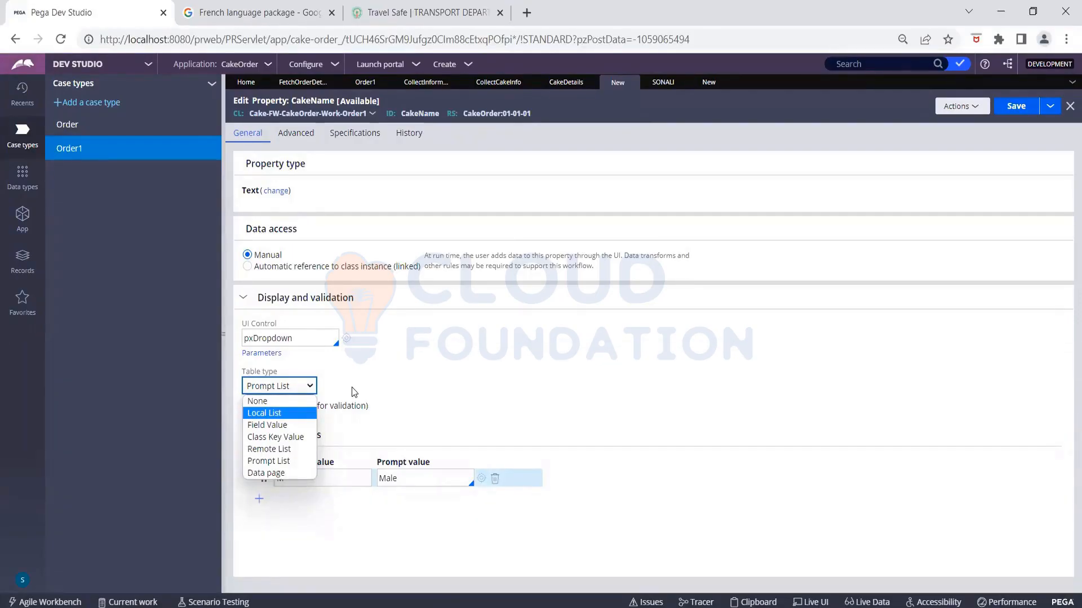
{"action": "left_click", "coordinate": [307, 415]}
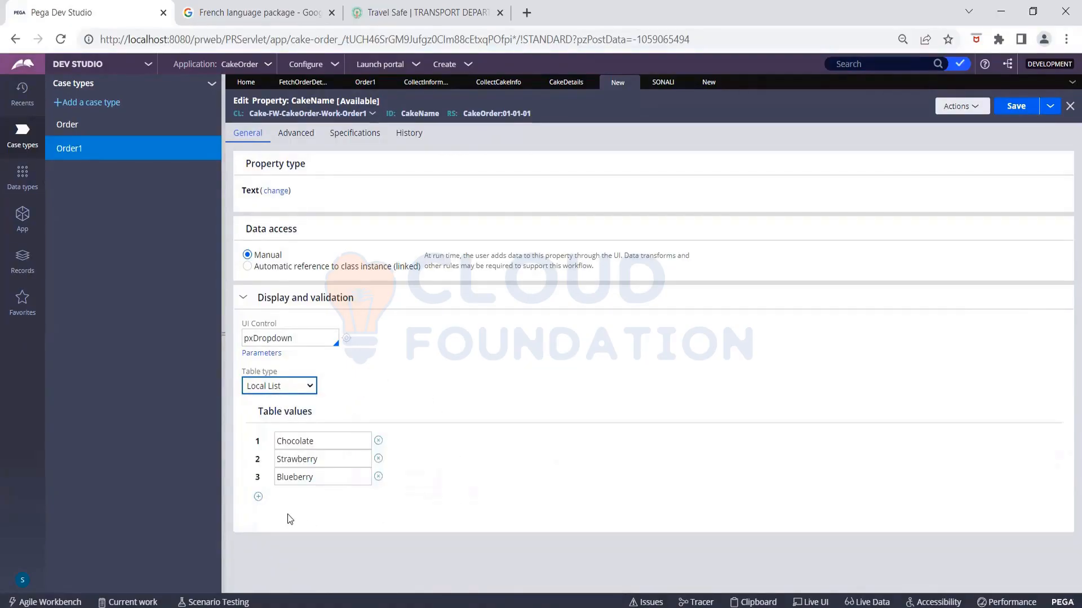
{"action": "left_click", "coordinate": [1015, 107]}
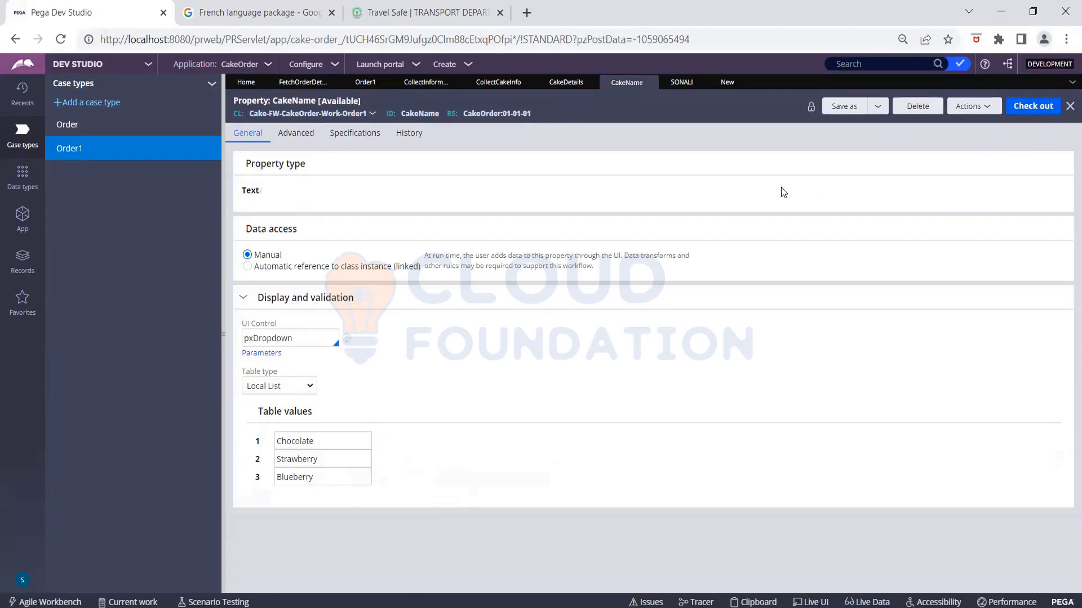
Step: Change the control of the text input cell in the CakeDetails section to Dropdown
{"action": "left_click", "coordinate": [566, 82]}
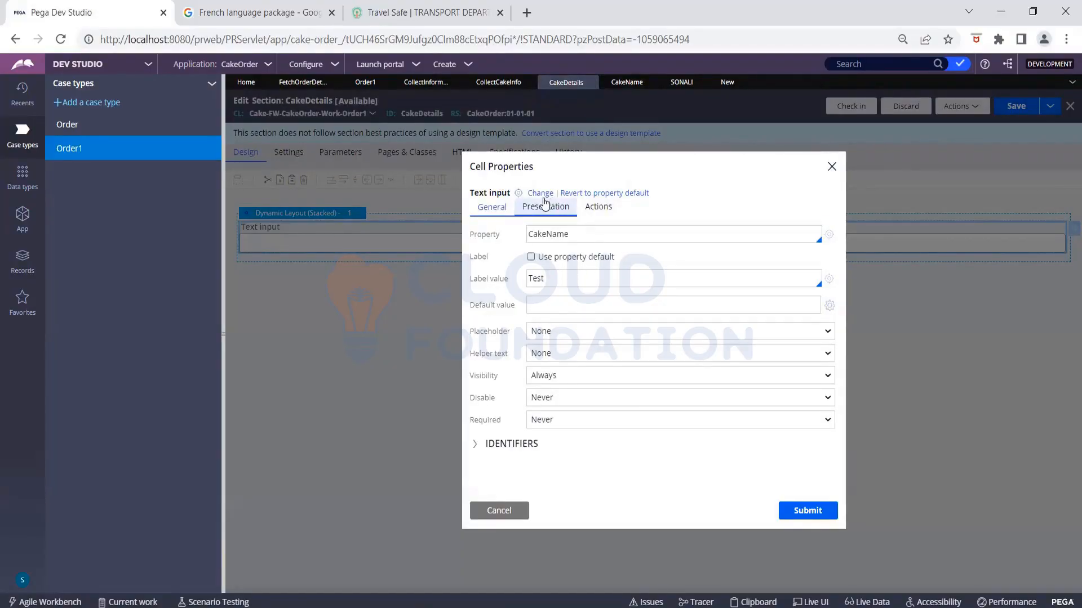
{"action": "left_click", "coordinate": [517, 194]}
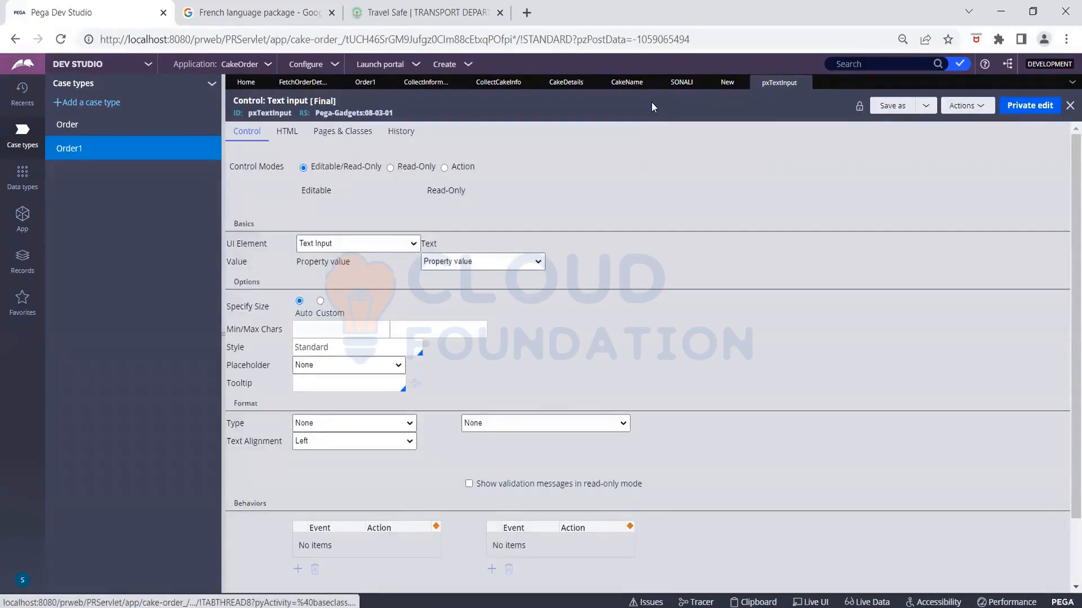
{"action": "left_click", "coordinate": [810, 82]}
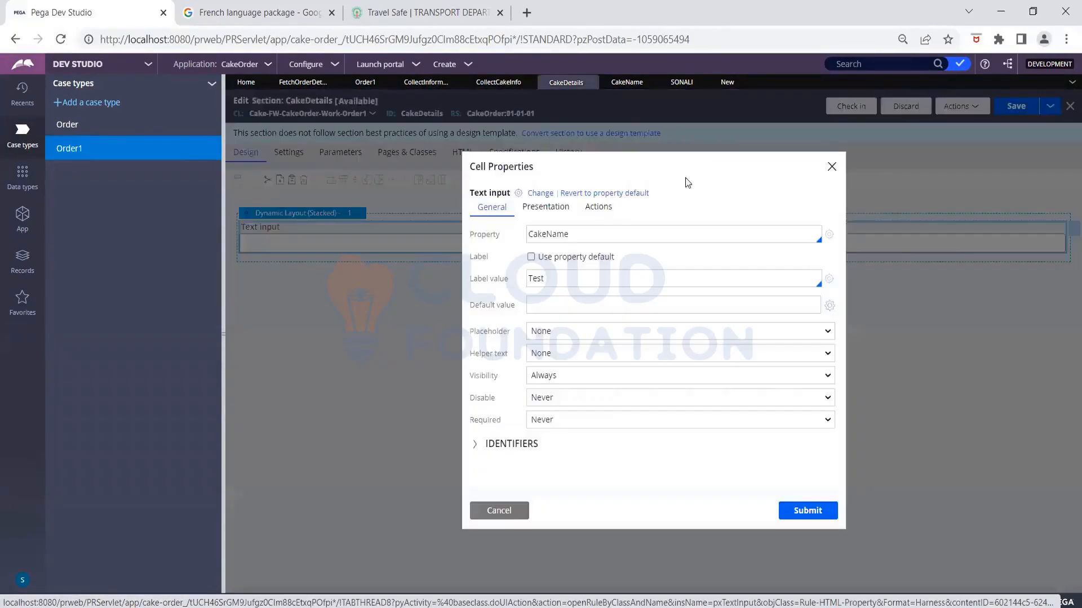
{"action": "left_click", "coordinate": [540, 194]}
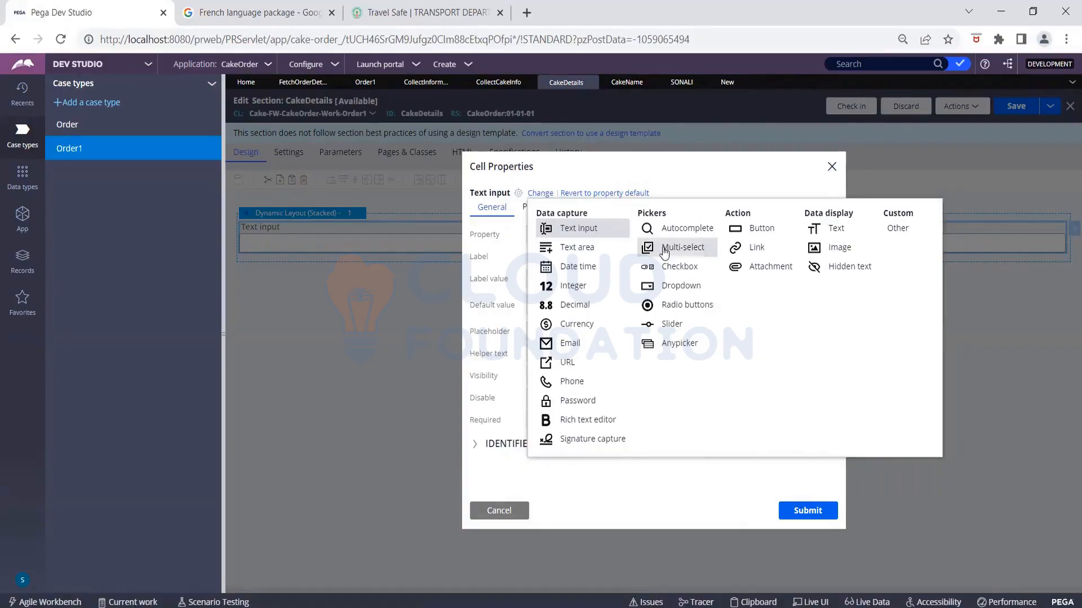
{"action": "left_click", "coordinate": [679, 287]}
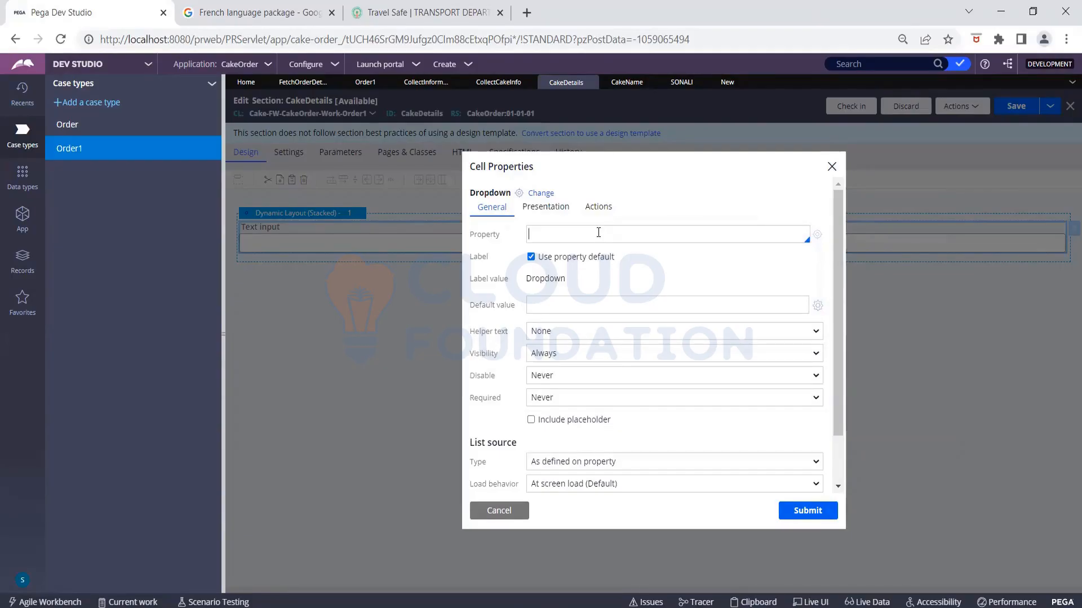
Step: Bind the dropdown to the .CakeName property, submit its cell properties and save the CakeDetails section
{"action": "left_click", "coordinate": [598, 232]}
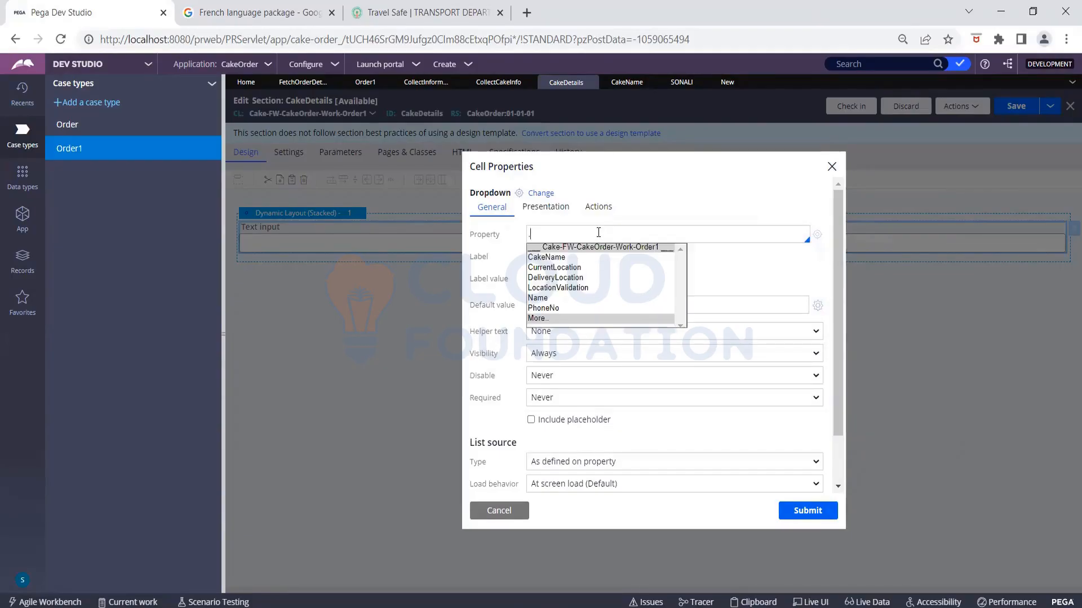
{"action": "type", "text": ".Ca"}
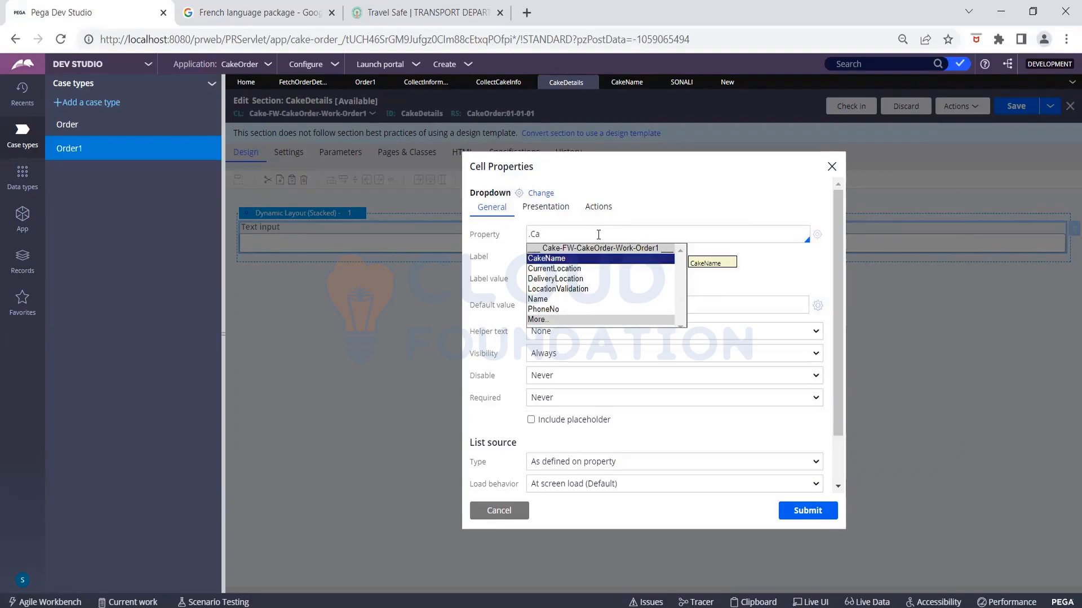
{"action": "left_click", "coordinate": [568, 320]}
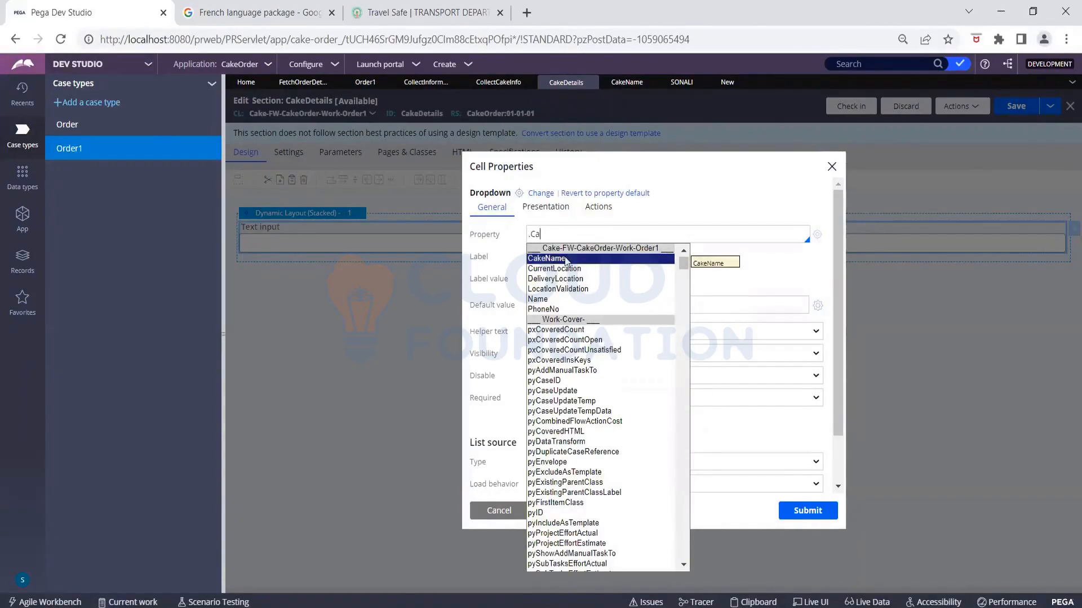
{"action": "left_click", "coordinate": [567, 259]}
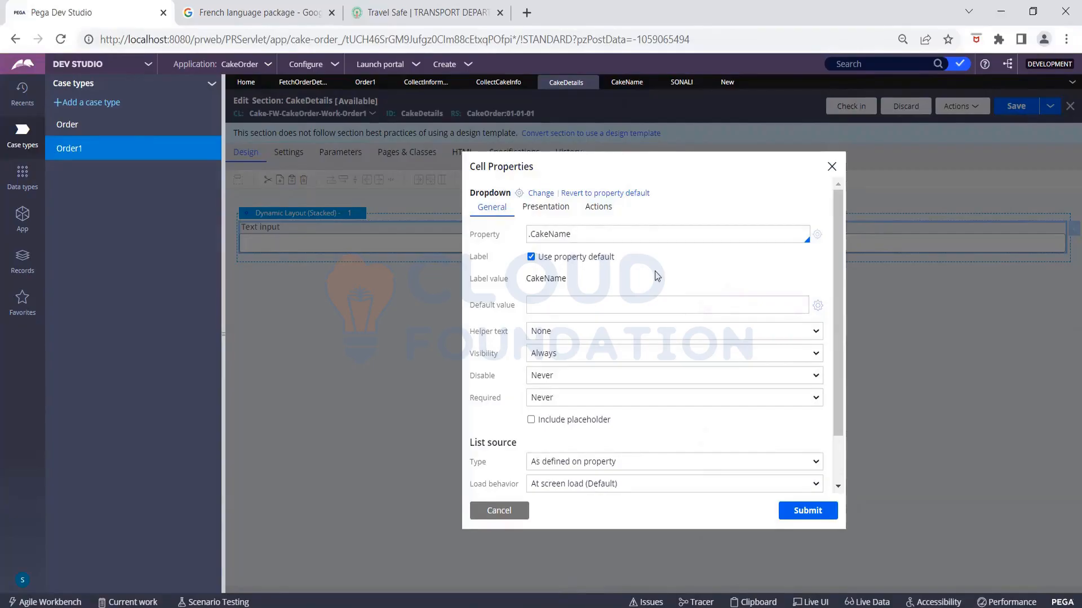
{"action": "left_click", "coordinate": [804, 511]}
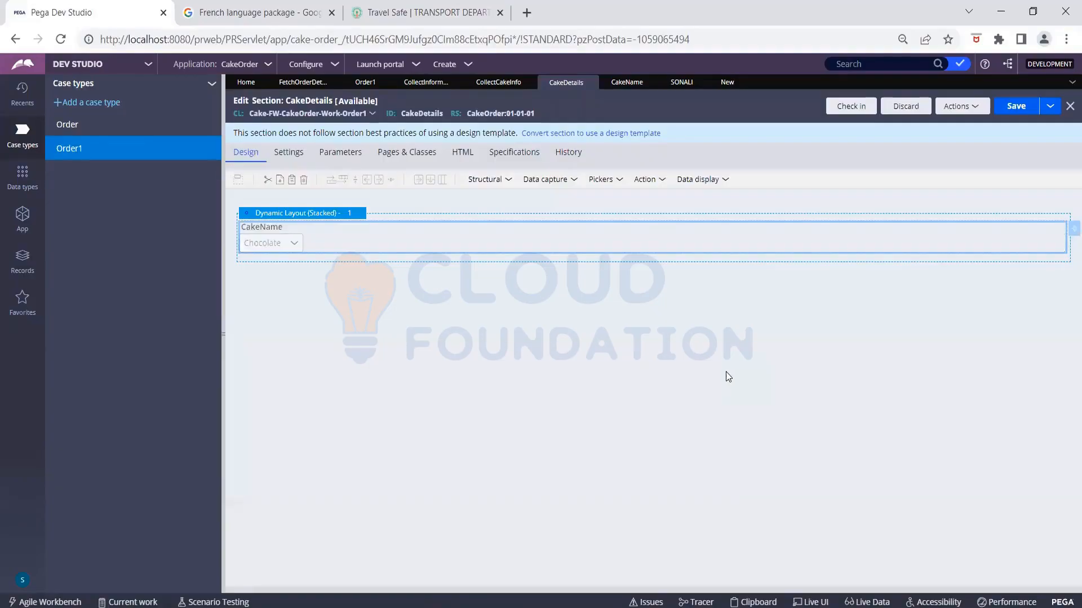
{"action": "left_click", "coordinate": [1021, 110]}
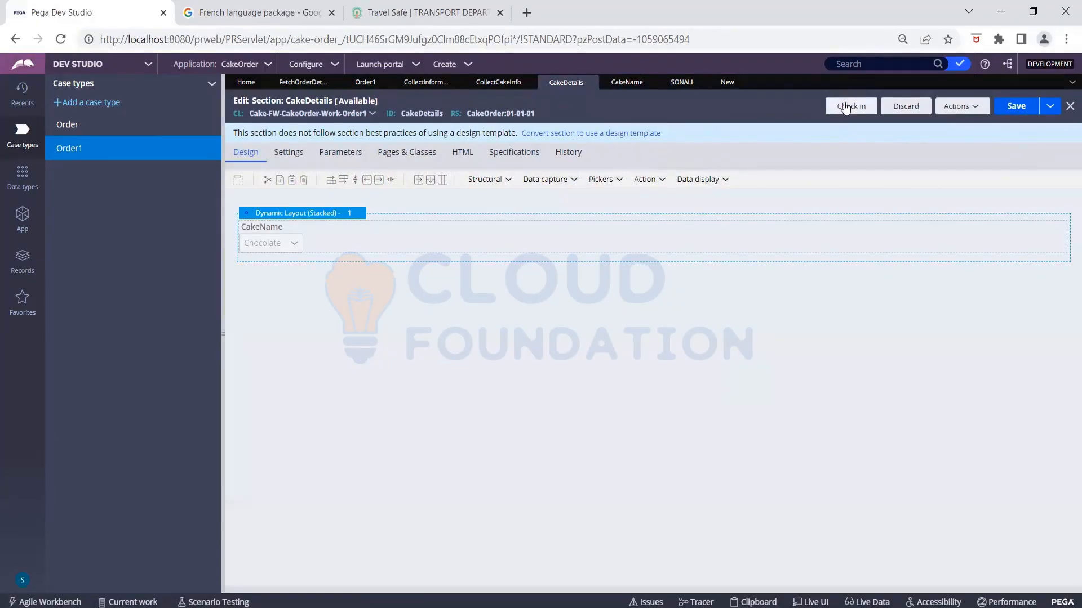
Step: Launch the User Portal of the CakeOrder application
{"action": "left_click", "coordinate": [458, 65]}
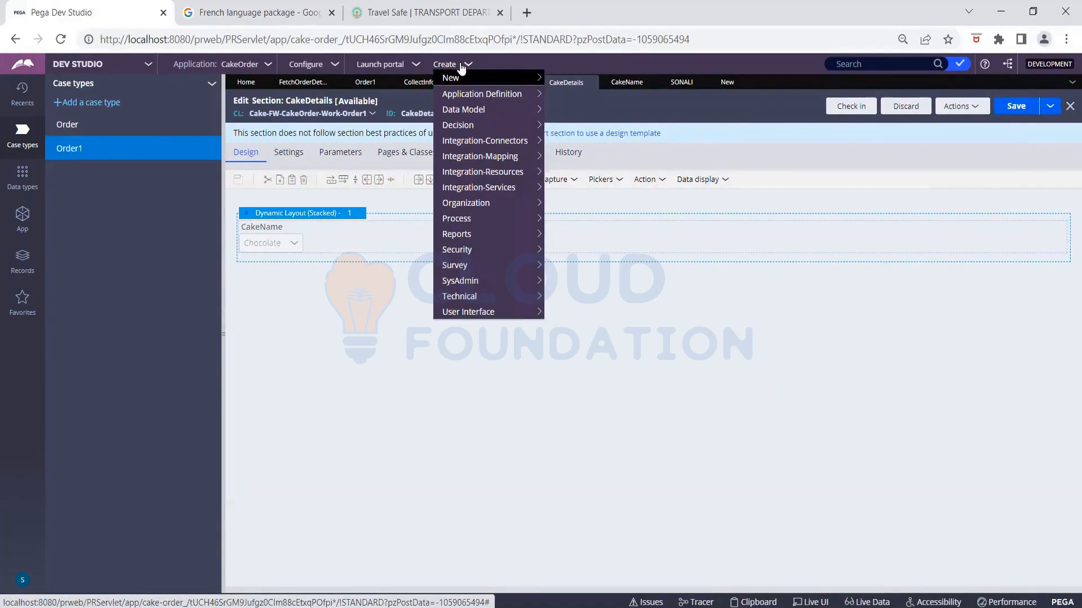
{"action": "left_click", "coordinate": [405, 66]}
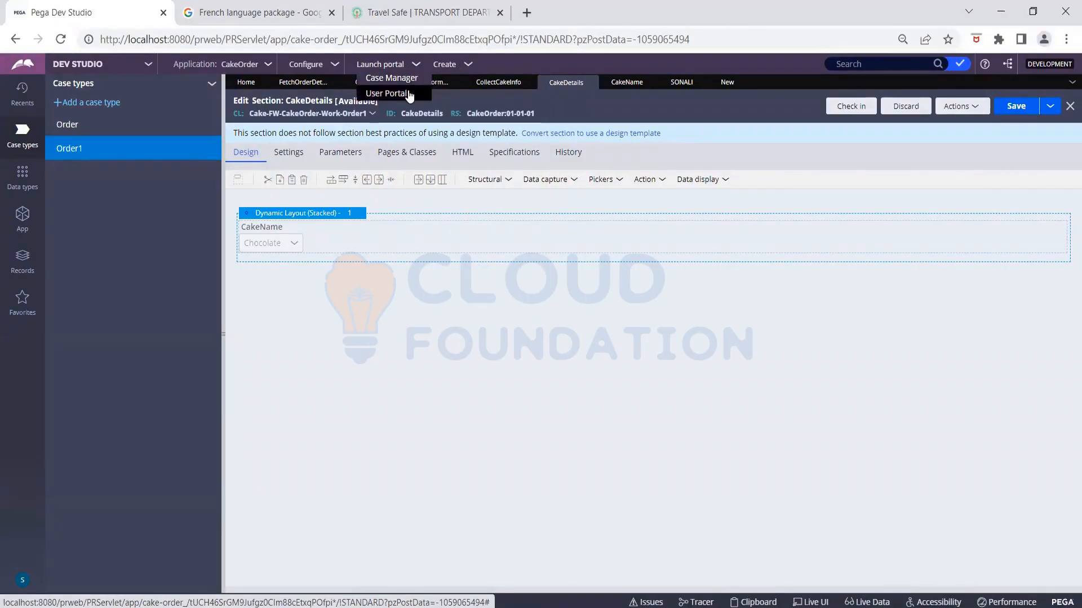
{"action": "left_click", "coordinate": [409, 95]}
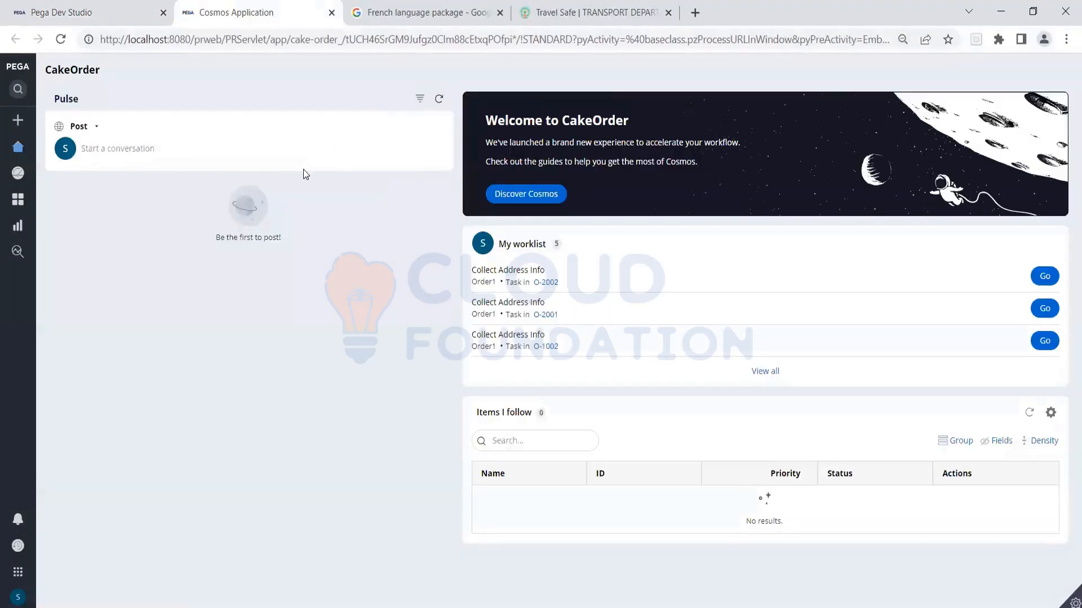
Step: Create an Order1 case and submit its Collect Address Info step to check the CakeName dropdown's options
{"action": "left_click", "coordinate": [18, 120]}
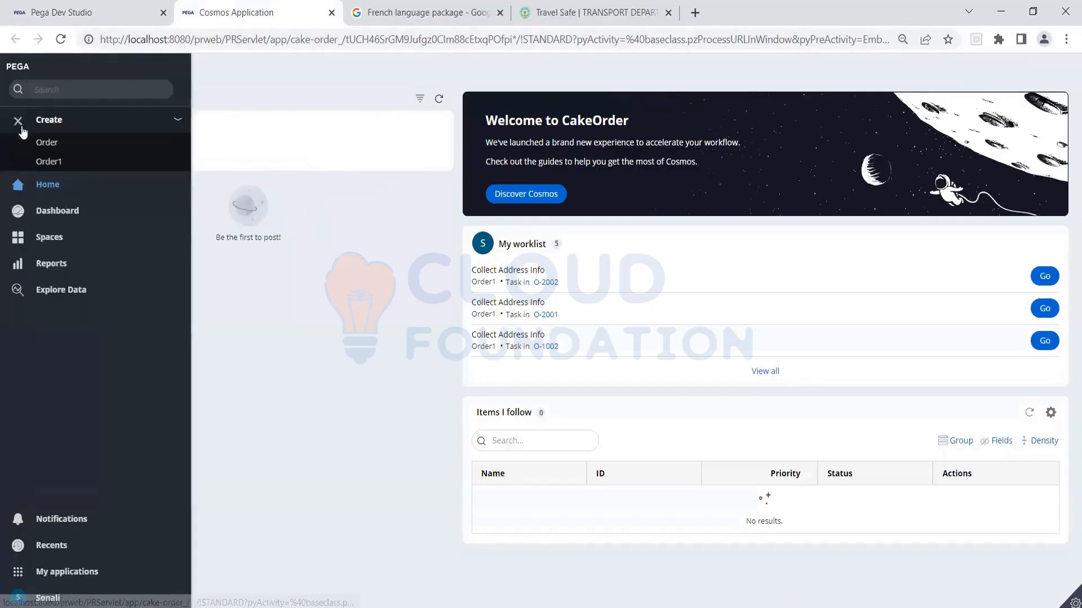
{"action": "left_click", "coordinate": [47, 163]}
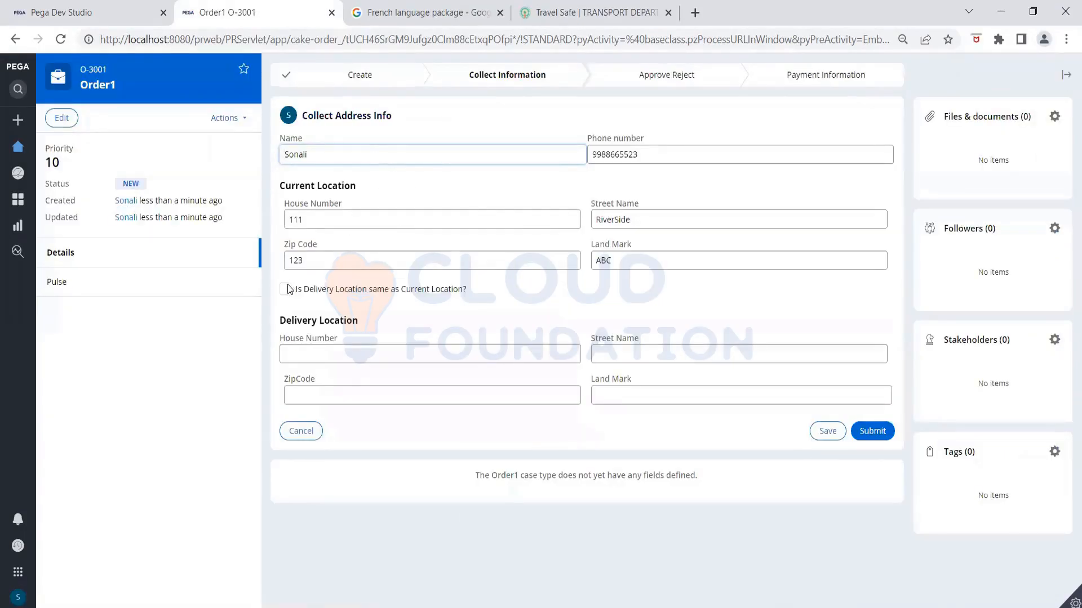
{"action": "left_click", "coordinate": [881, 435]}
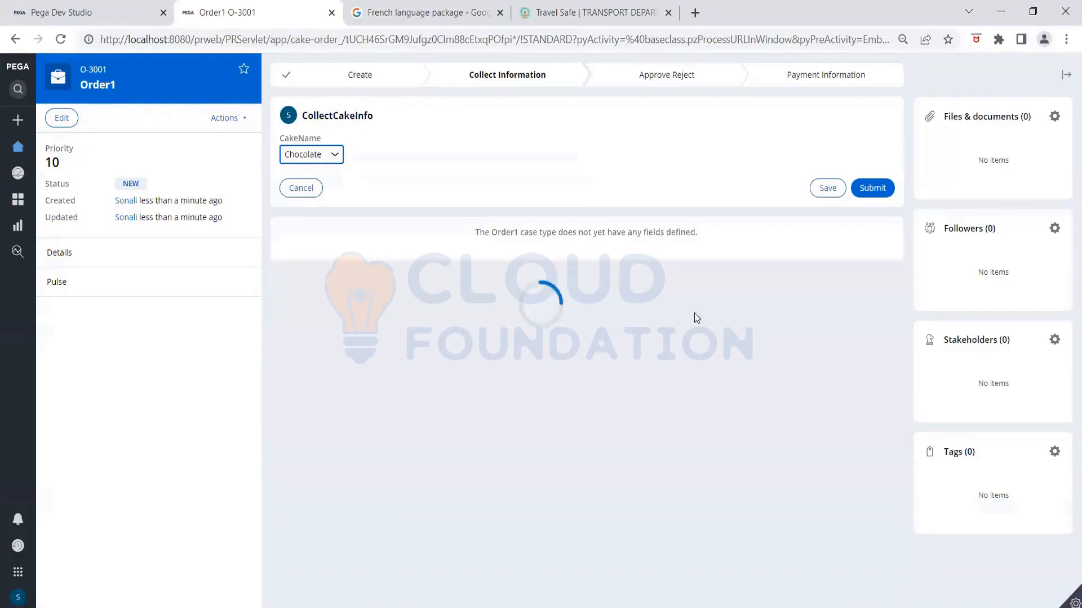
{"action": "left_click", "coordinate": [335, 155]}
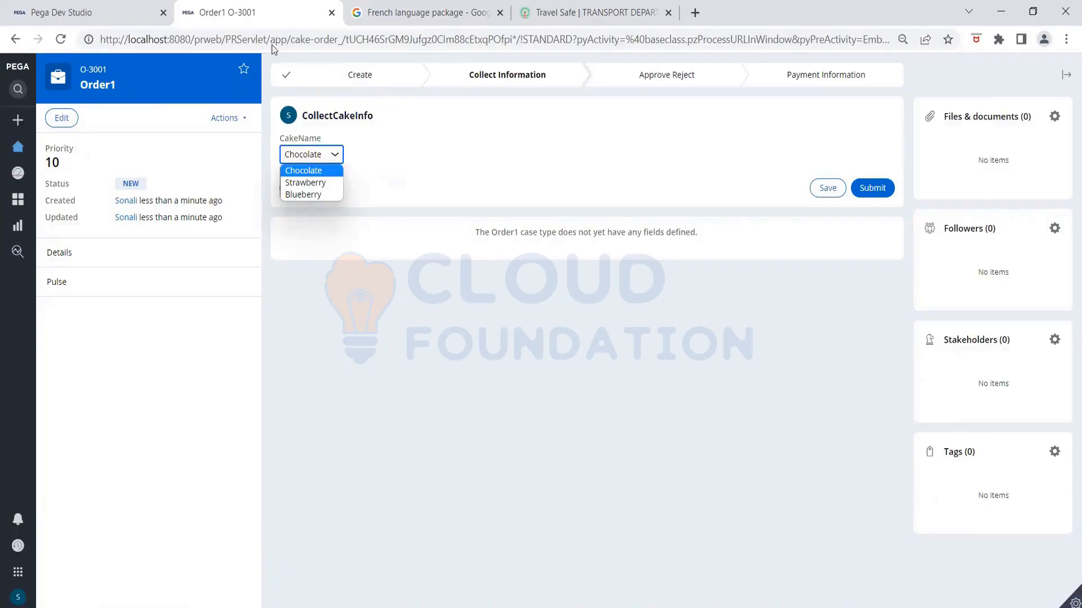
Step: Switch back to Dev Studio, open the cell properties of the CakeName dropdown in the CakeDetails section and review its general settings
{"action": "left_click", "coordinate": [107, 20]}
{"action": "left_click", "coordinate": [107, 19]}
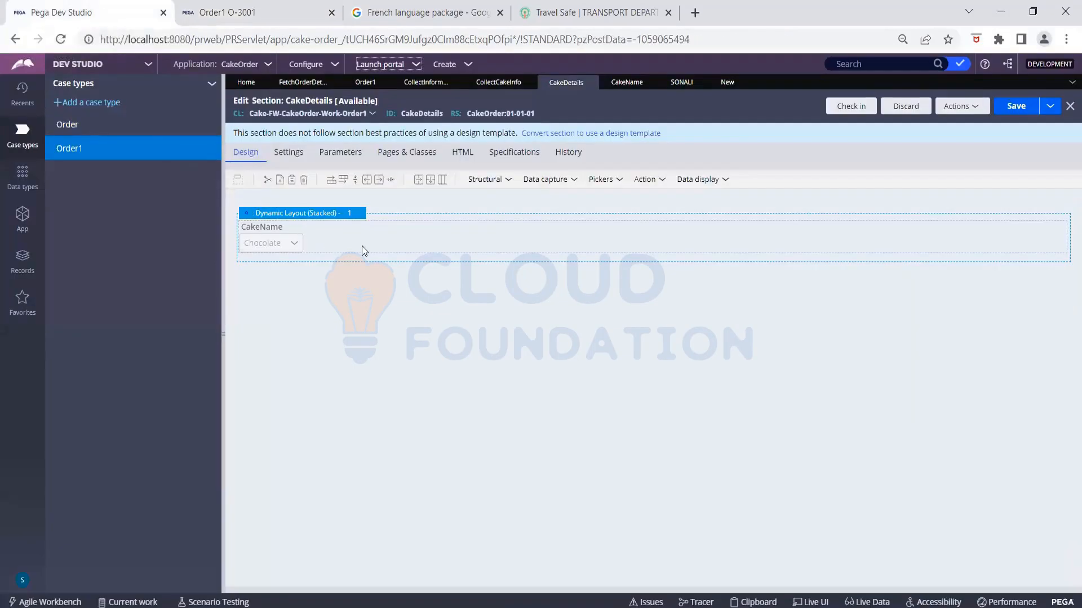
{"action": "left_click", "coordinate": [289, 244]}
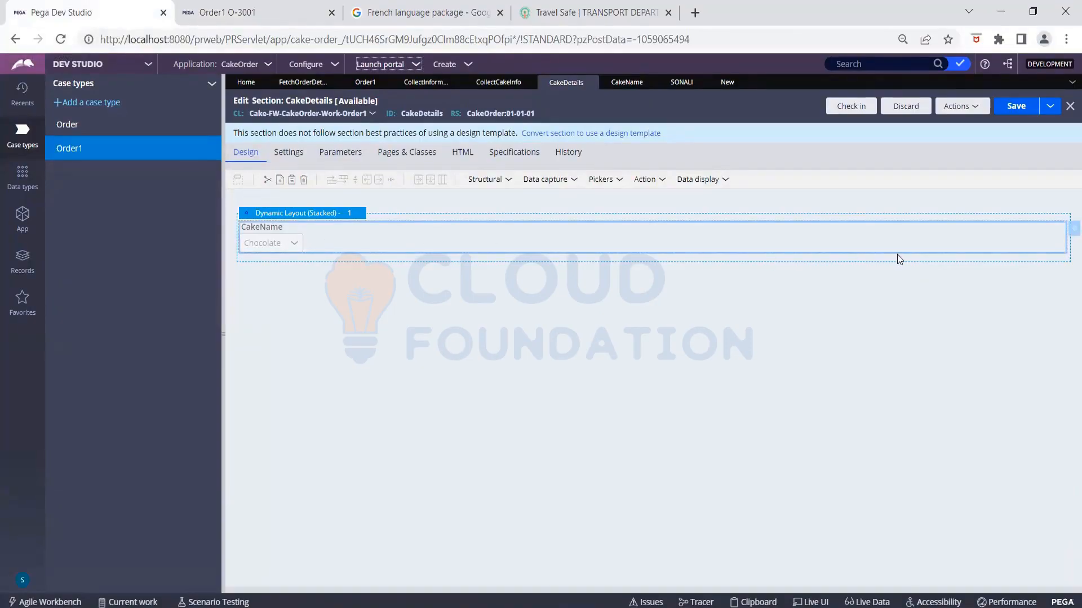
{"action": "left_click", "coordinate": [1069, 234]}
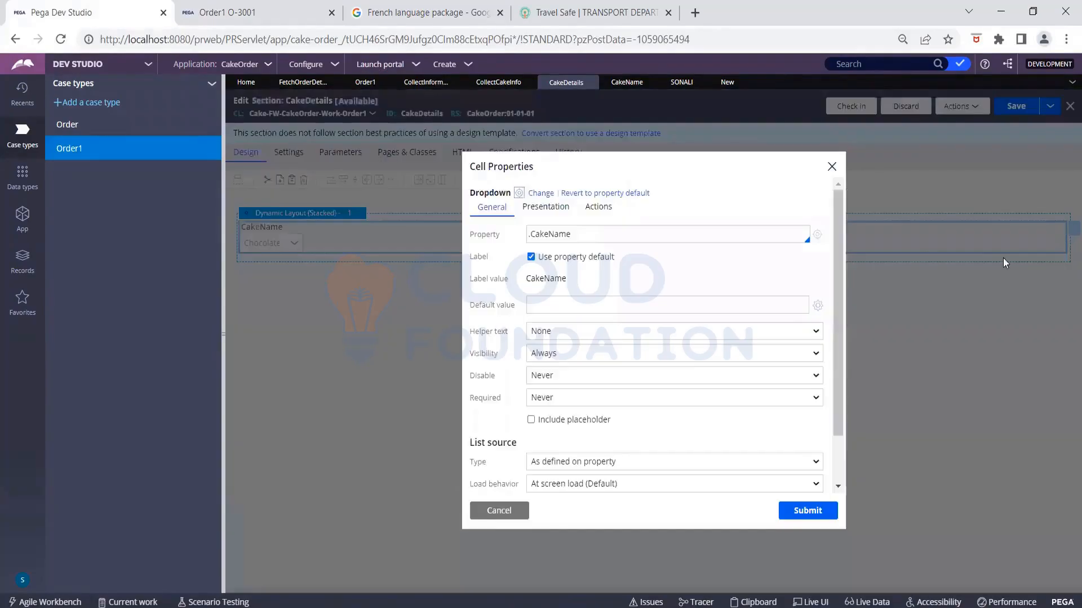
{"action": "left_click", "coordinate": [772, 306]}
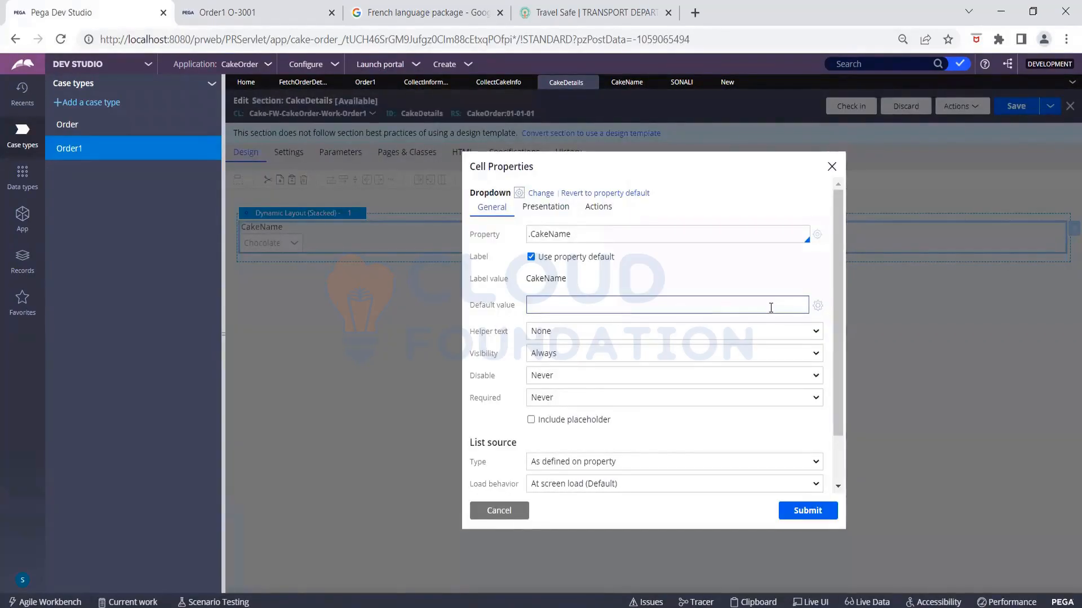
{"action": "scroll", "coordinate": [698, 321], "scroll_direction": "down", "scroll_amount": 1}
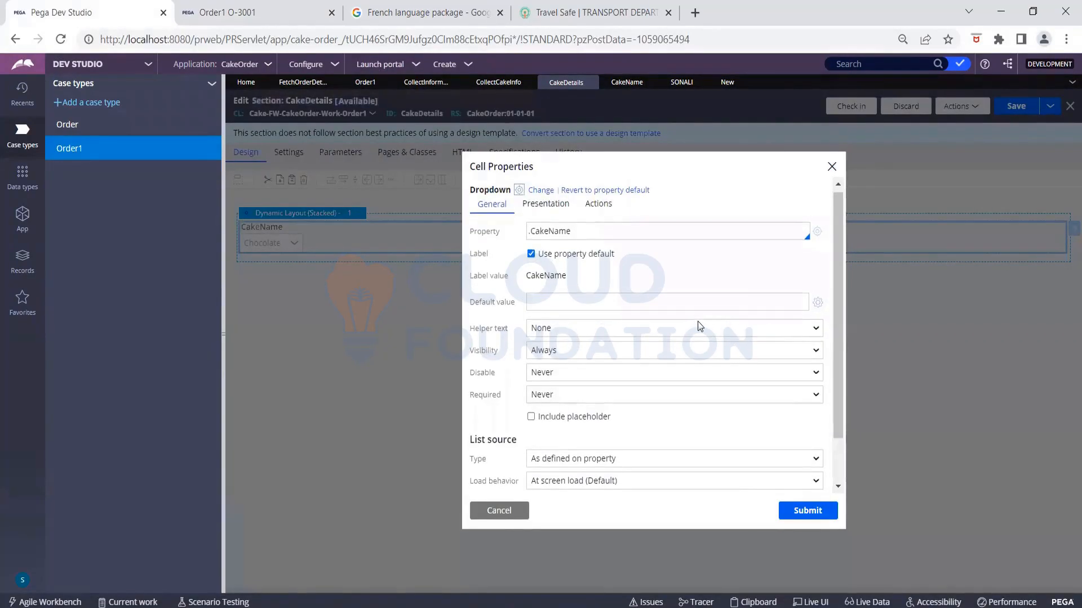
{"action": "scroll", "coordinate": [697, 322], "scroll_direction": "down", "scroll_amount": 2}
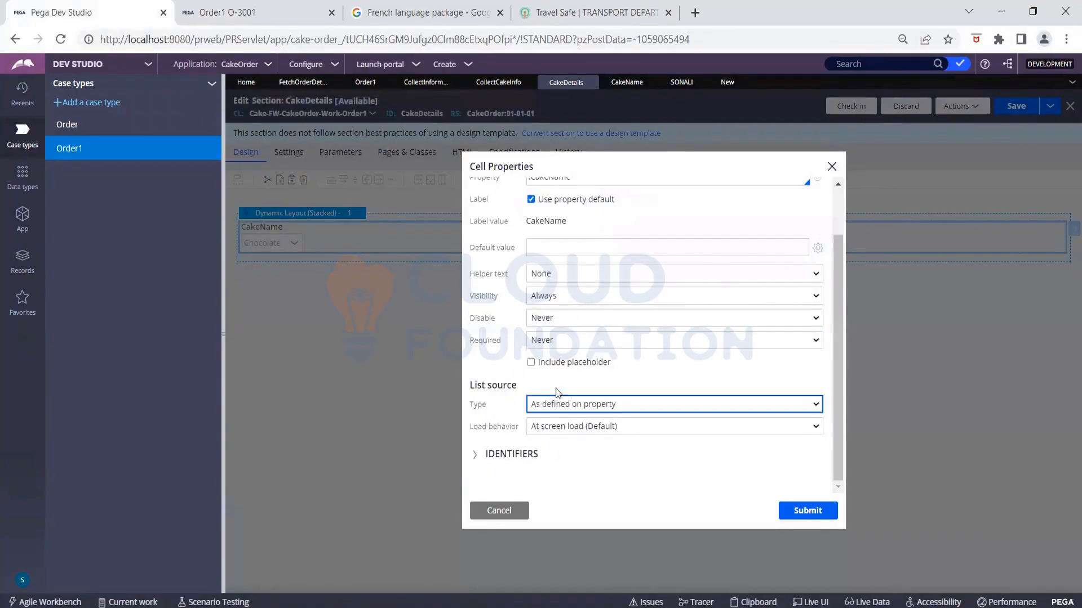
{"action": "scroll", "coordinate": [555, 388], "scroll_direction": "up", "scroll_amount": 3}
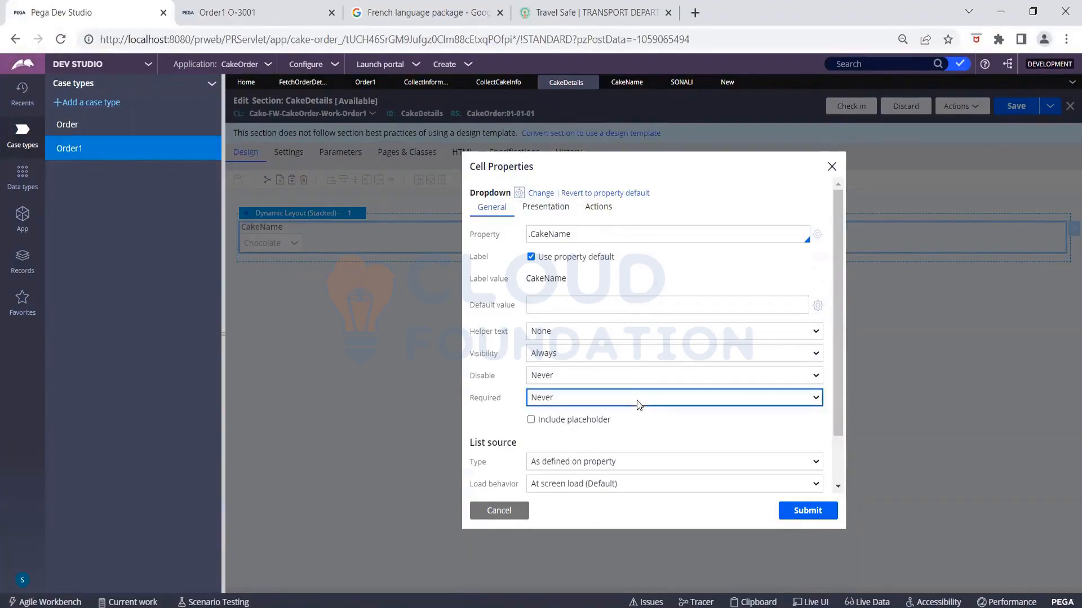
Step: Include the placeholder "Select..." on the CakeName dropdown, submit its cell properties and save the CakeDetails section
{"action": "left_click", "coordinate": [531, 420]}
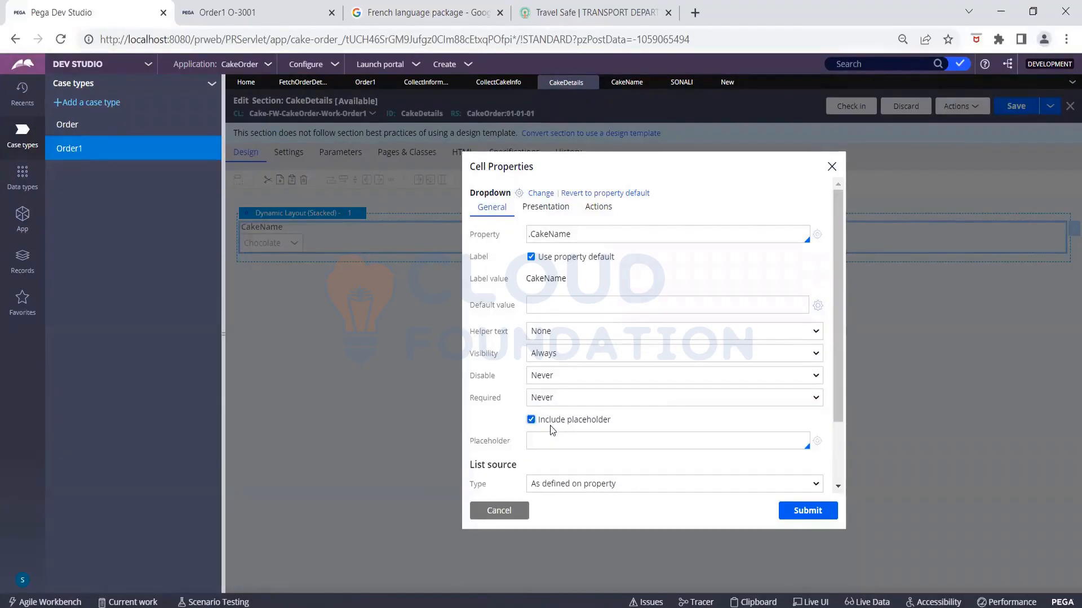
{"action": "left_click", "coordinate": [593, 440]}
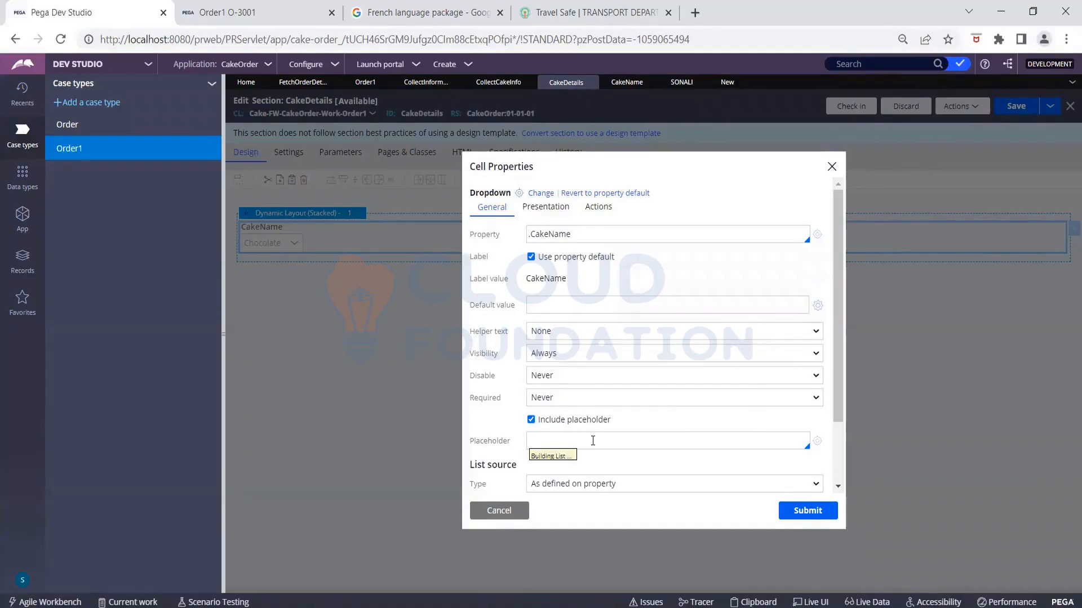
{"action": "key", "text": "Down"}
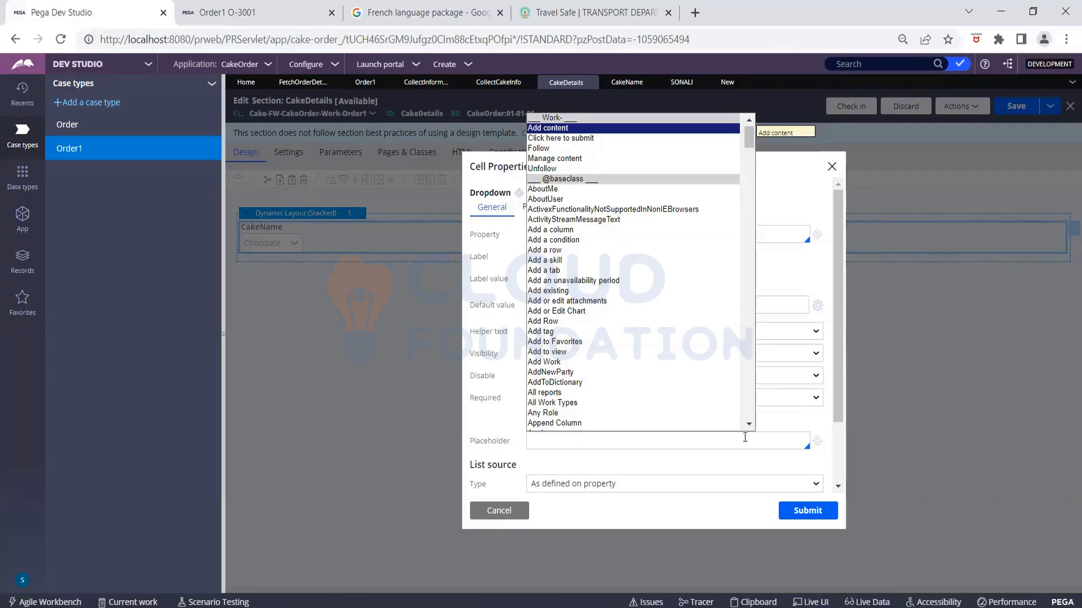
{"action": "key", "text": "Escape"}
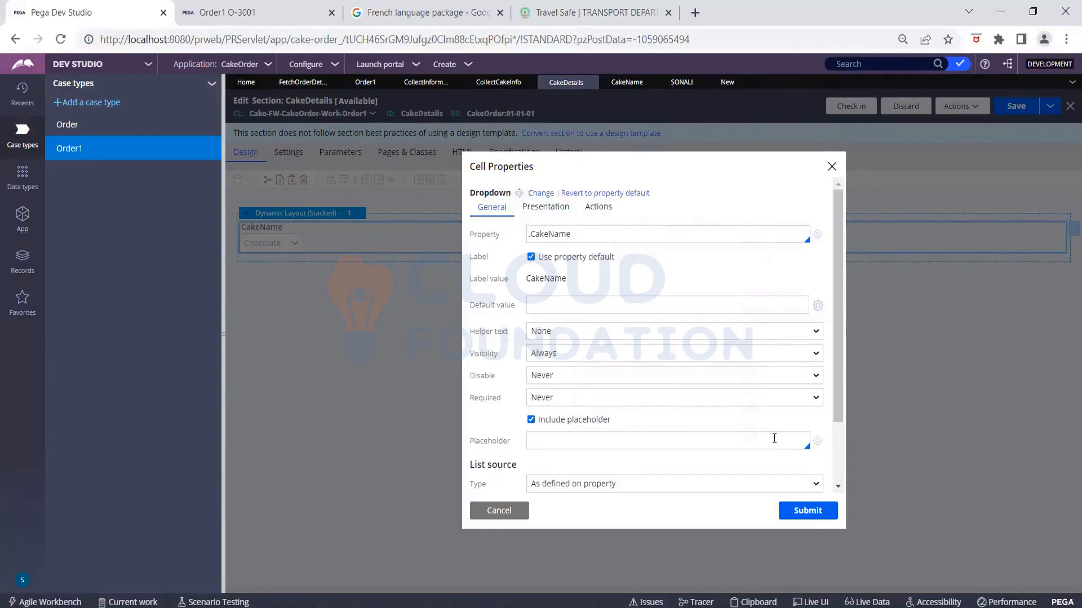
{"action": "type", "text": "Select Cake"}
{"action": "key", "text": "BackSpace"}
{"action": "key", "text": "BackSpace"}
{"action": "key", "text": "BackSpace"}
{"action": "key", "text": "BackSpace"}
{"action": "key", "text": "BackSpace"}
{"action": "type", "text": "..."}
{"action": "left_click", "coordinate": [554, 440]}
{"action": "left_click", "coordinate": [806, 511]}
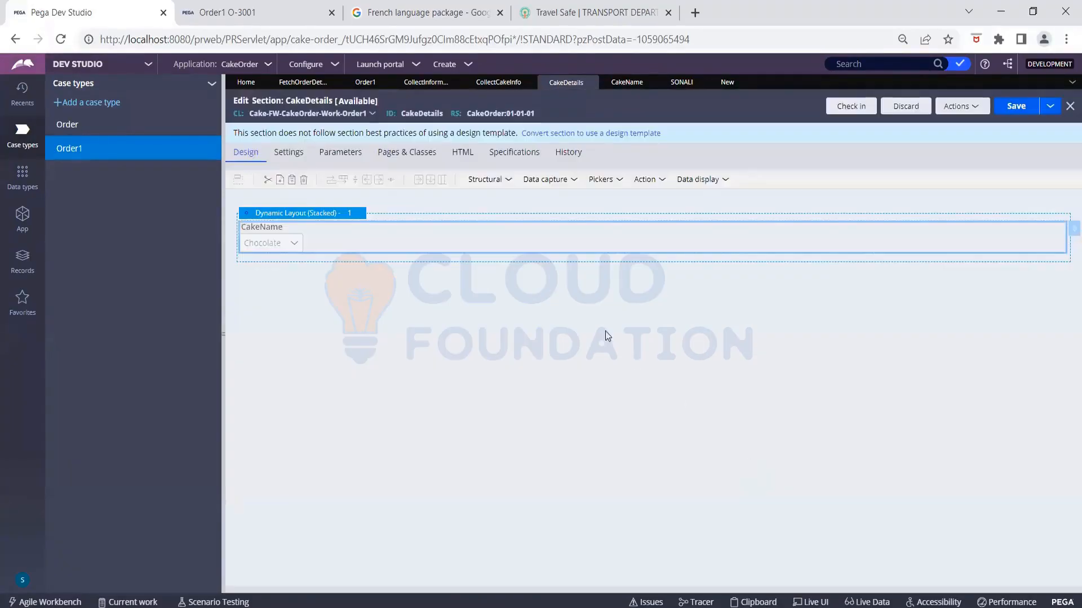
{"action": "left_click", "coordinate": [1014, 105]}
Step: Refresh the Order1 case in the User Portal and reopen Collect Cake Info to check the CakeName dropdown's placeholder and options
{"action": "left_click", "coordinate": [251, 15]}
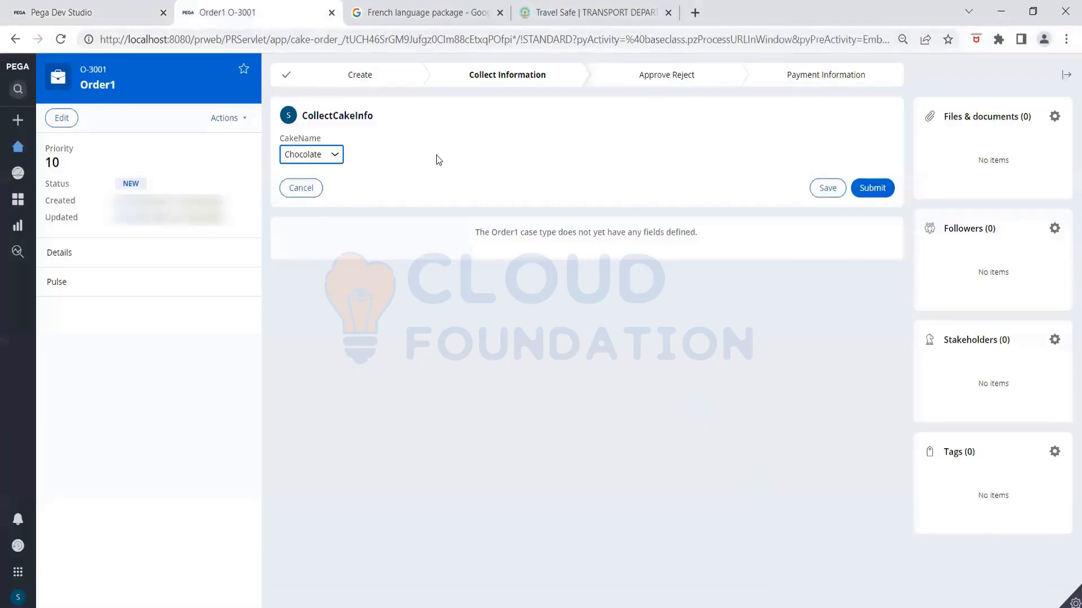
{"action": "left_click", "coordinate": [226, 119]}
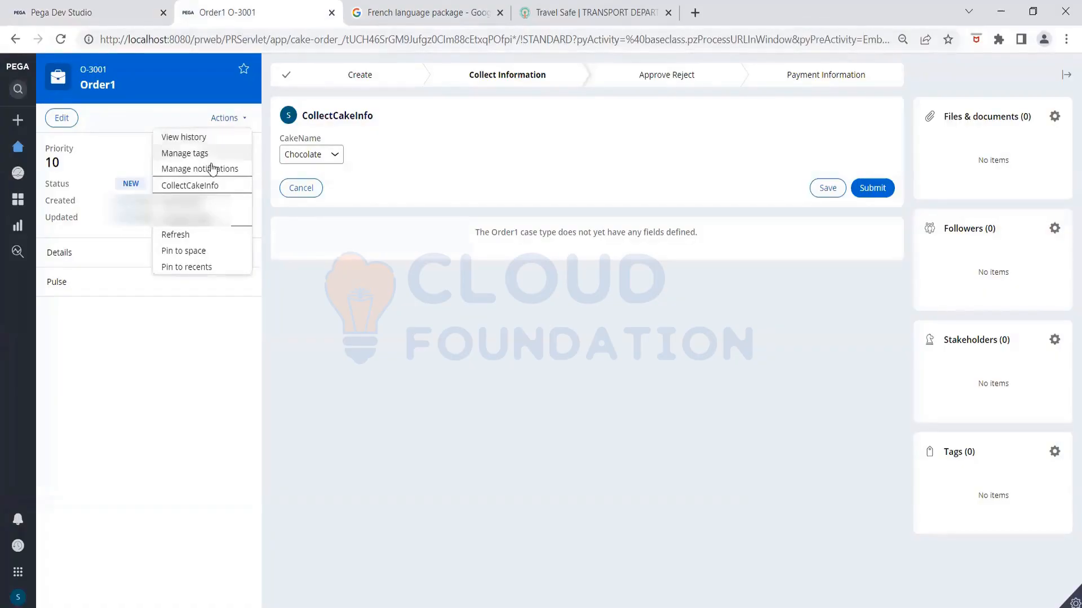
{"action": "left_click", "coordinate": [195, 234]}
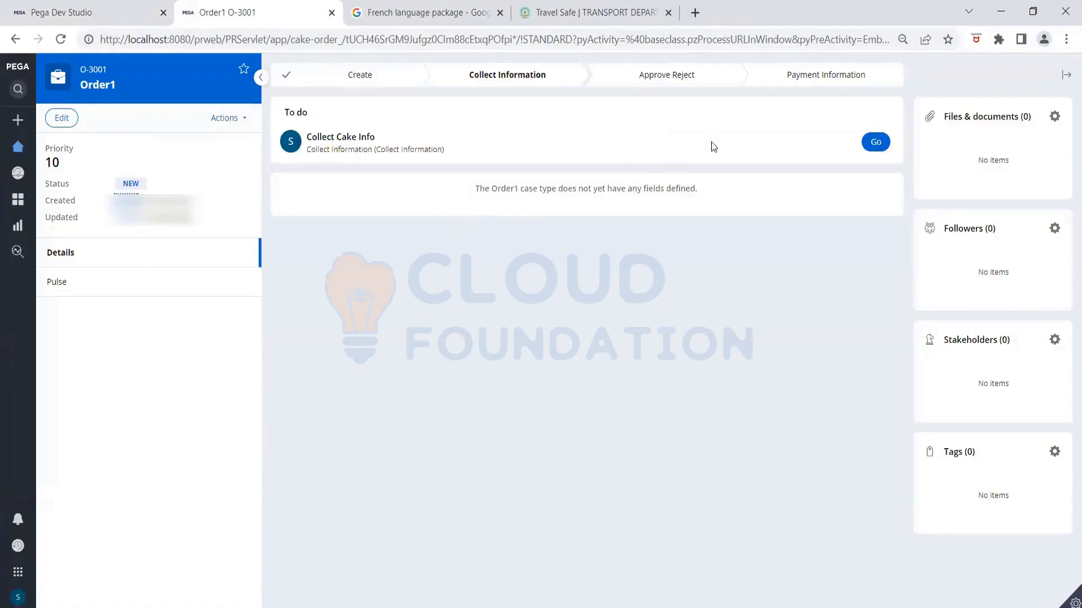
{"action": "left_click", "coordinate": [881, 147]}
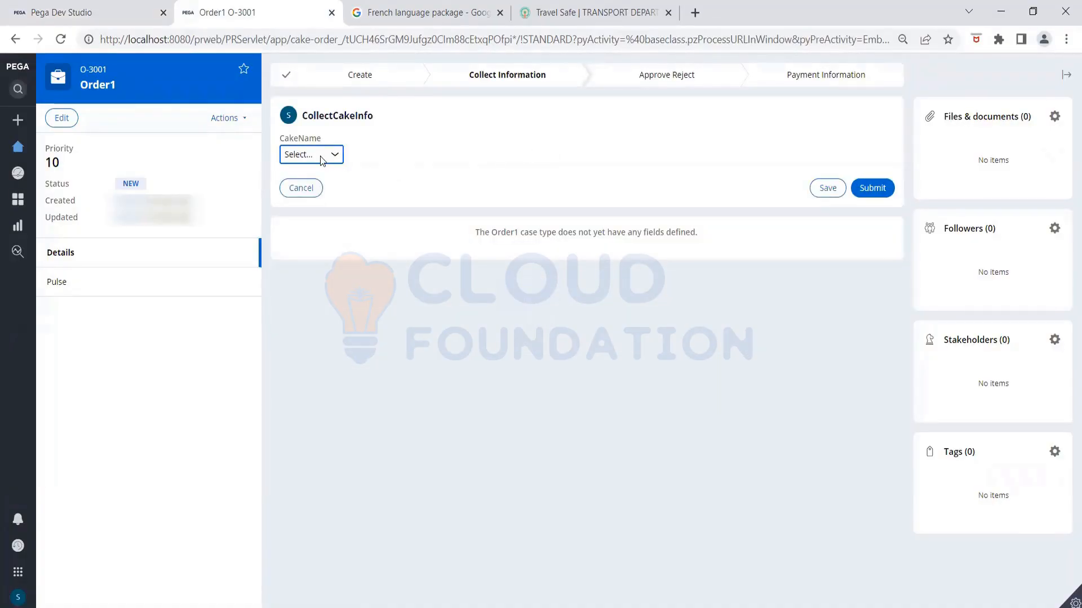
{"action": "left_click", "coordinate": [336, 157]}
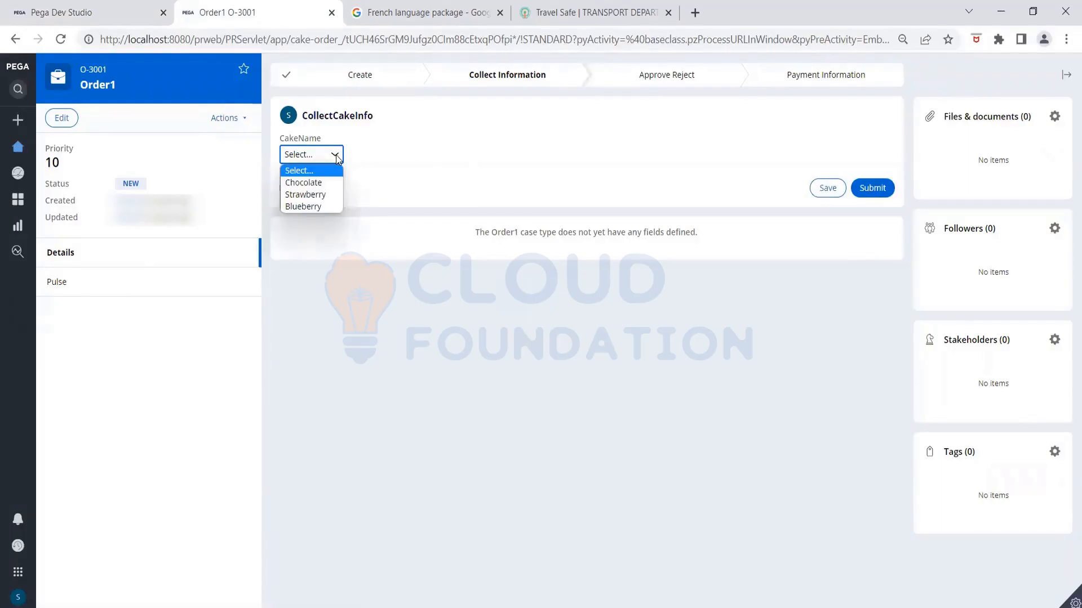
{"action": "left_click", "coordinate": [378, 159]}
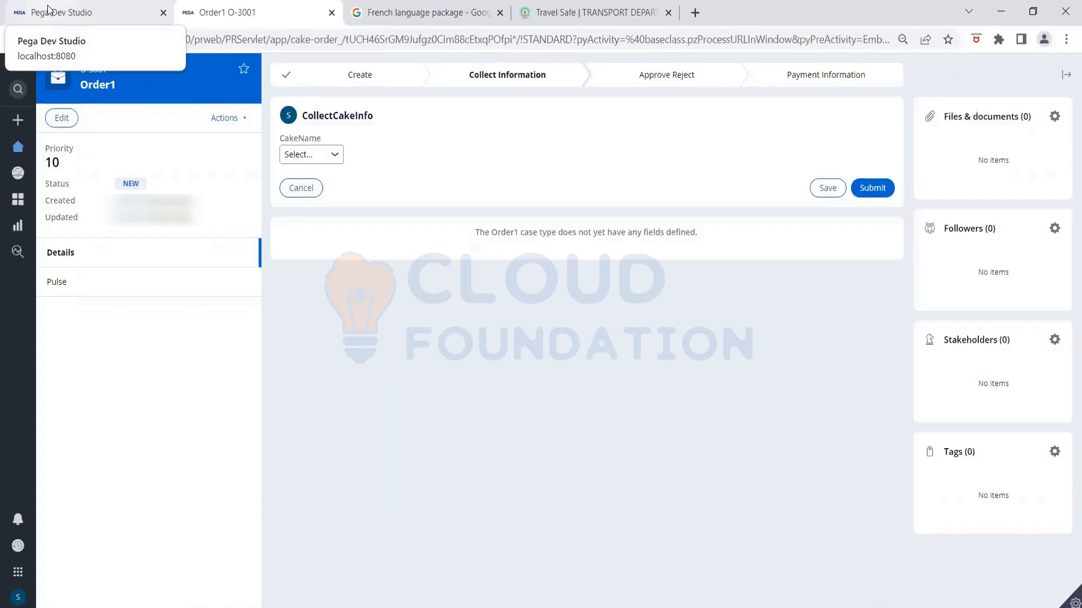
Step: Compare the CakeName property's local-list table values with the dropdown in the Order1 case and in the CakeDetails section
{"action": "left_click", "coordinate": [48, 9]}
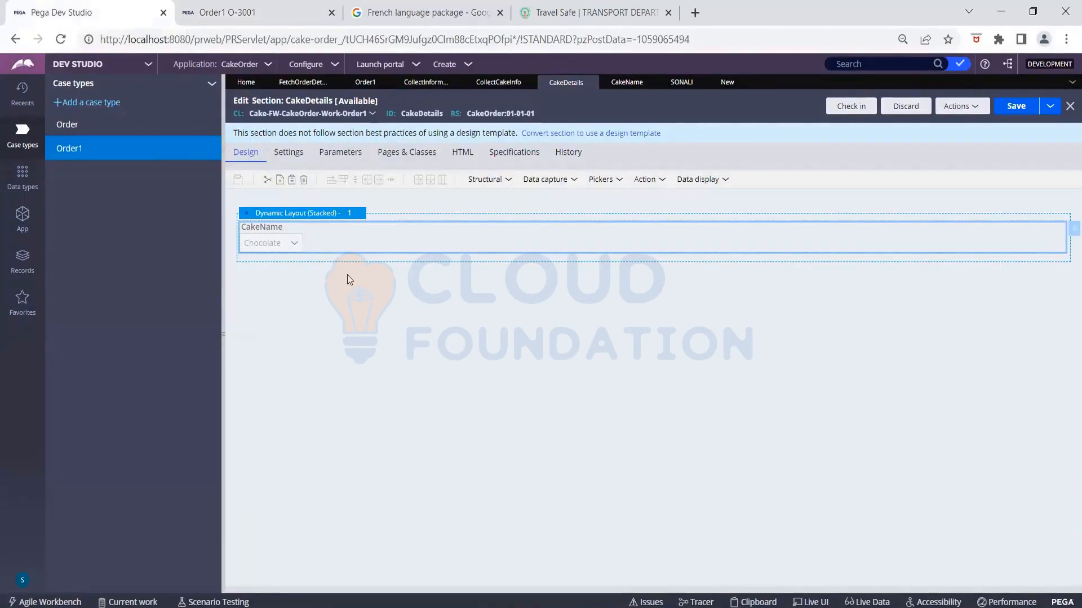
{"action": "left_click", "coordinate": [627, 82]}
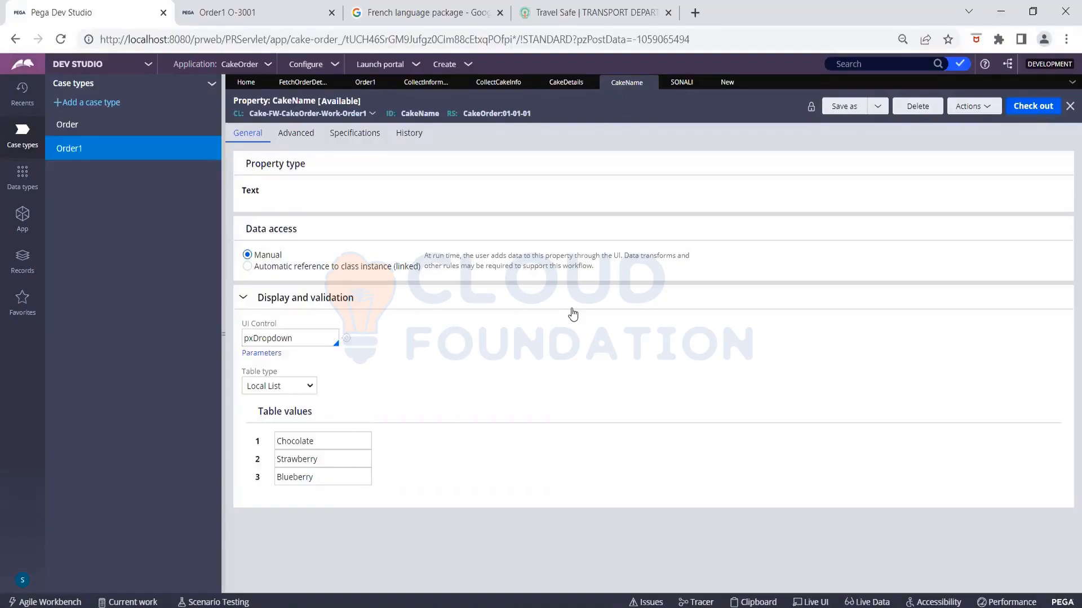
{"action": "left_click", "coordinate": [248, 12]}
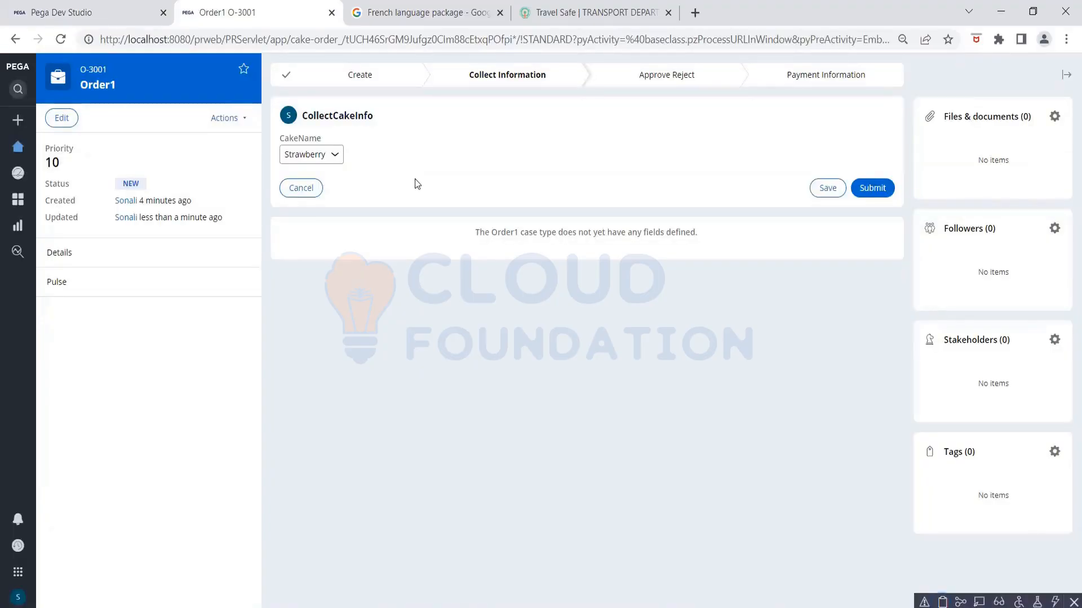
{"action": "key", "text": "ctrl+shift+Tab"}
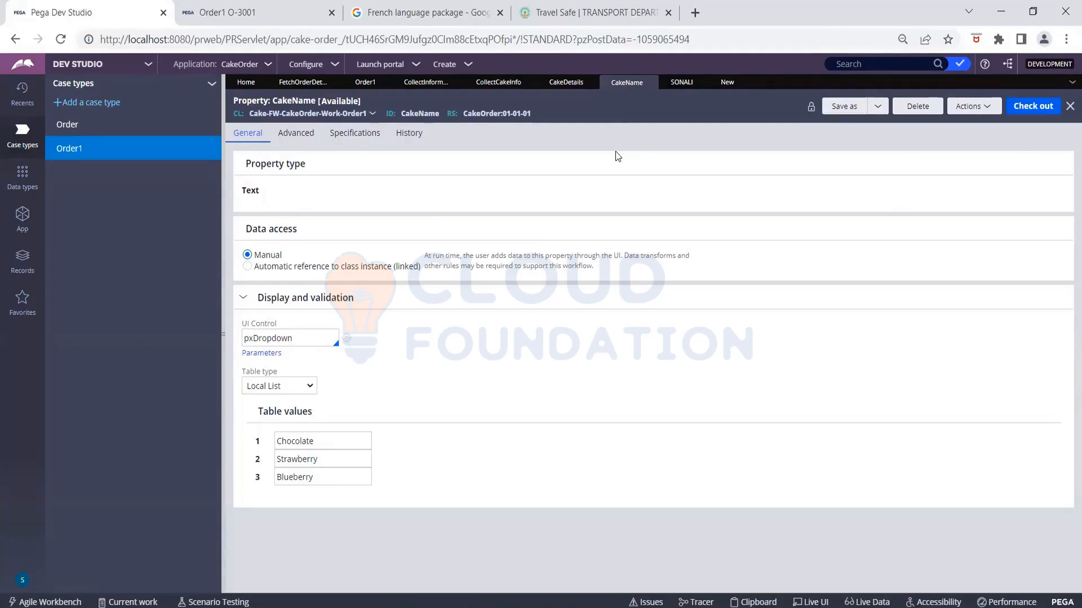
{"action": "left_click", "coordinate": [560, 83]}
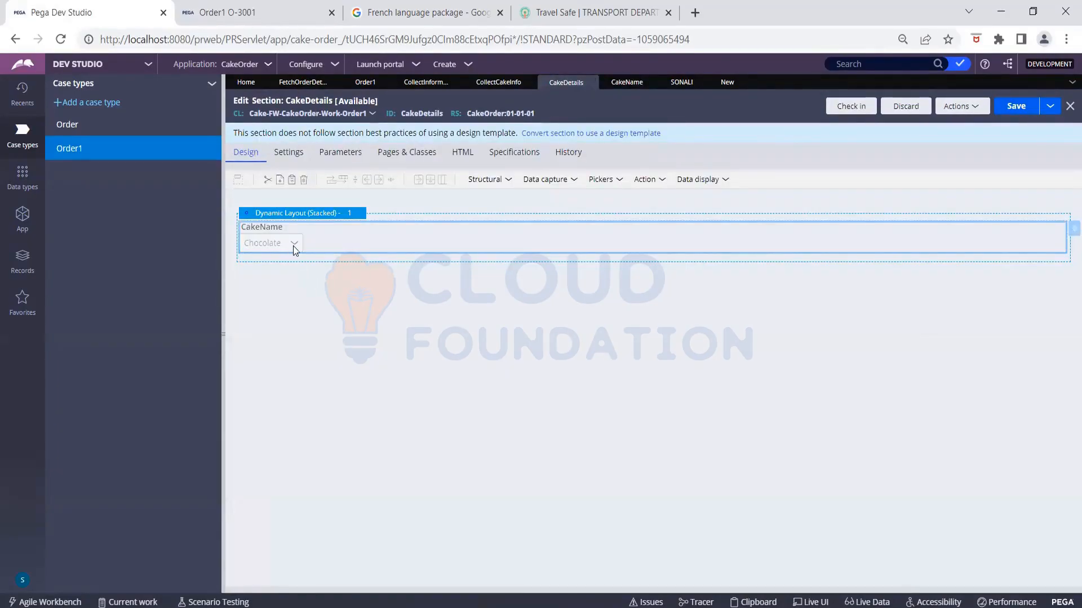
{"action": "left_click", "coordinate": [627, 83]}
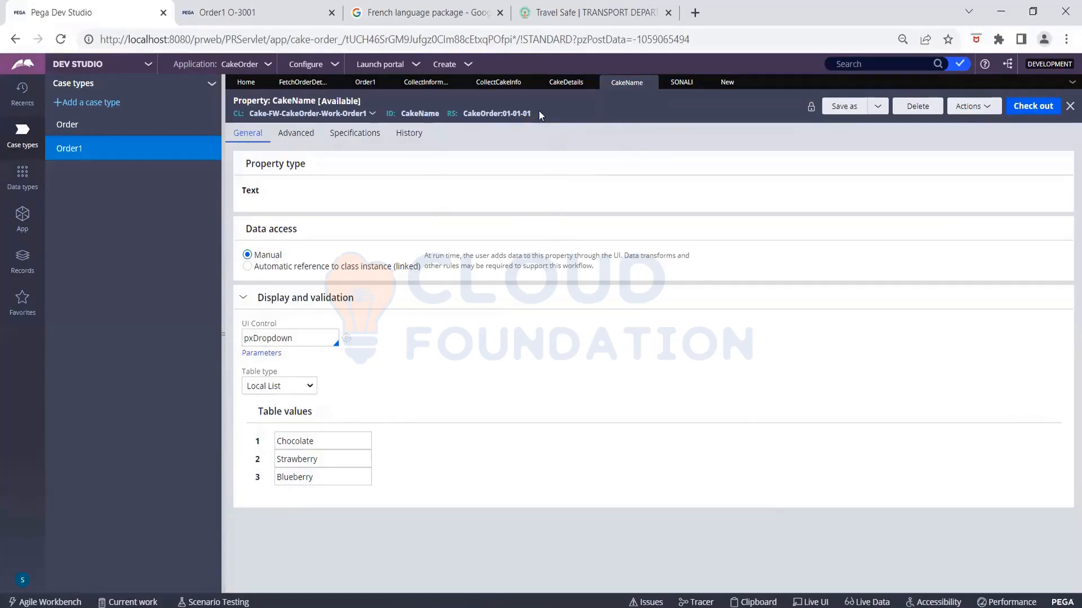
{"action": "left_click", "coordinate": [552, 84]}
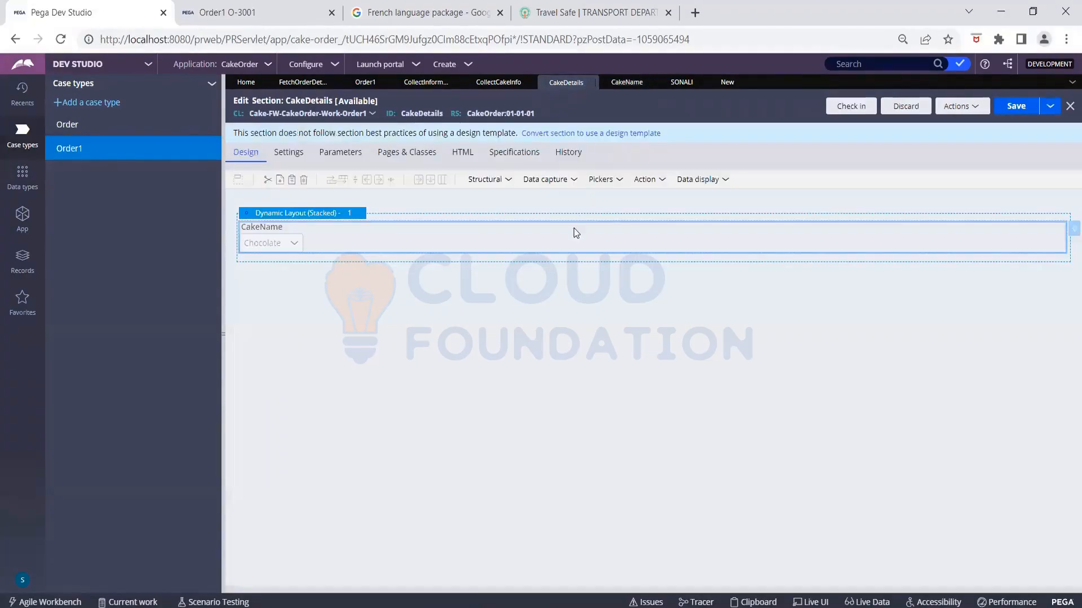
Step: Open the CakeName dropdown's cell properties and examine the available list source types
{"action": "double_click", "coordinate": [1066, 231]}
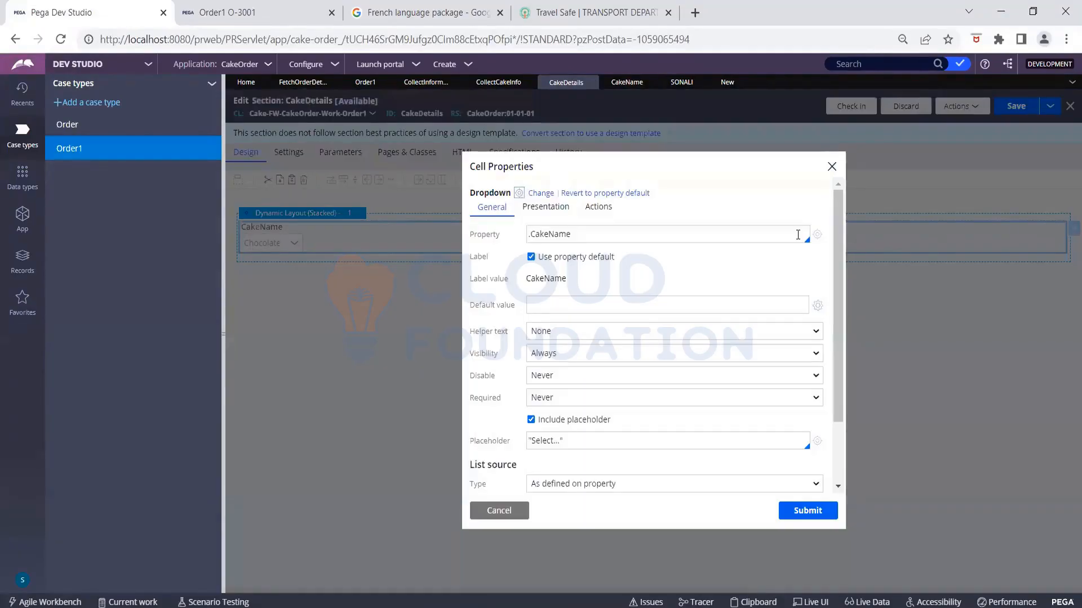
{"action": "scroll", "coordinate": [758, 289], "scroll_direction": "down", "scroll_amount": 2}
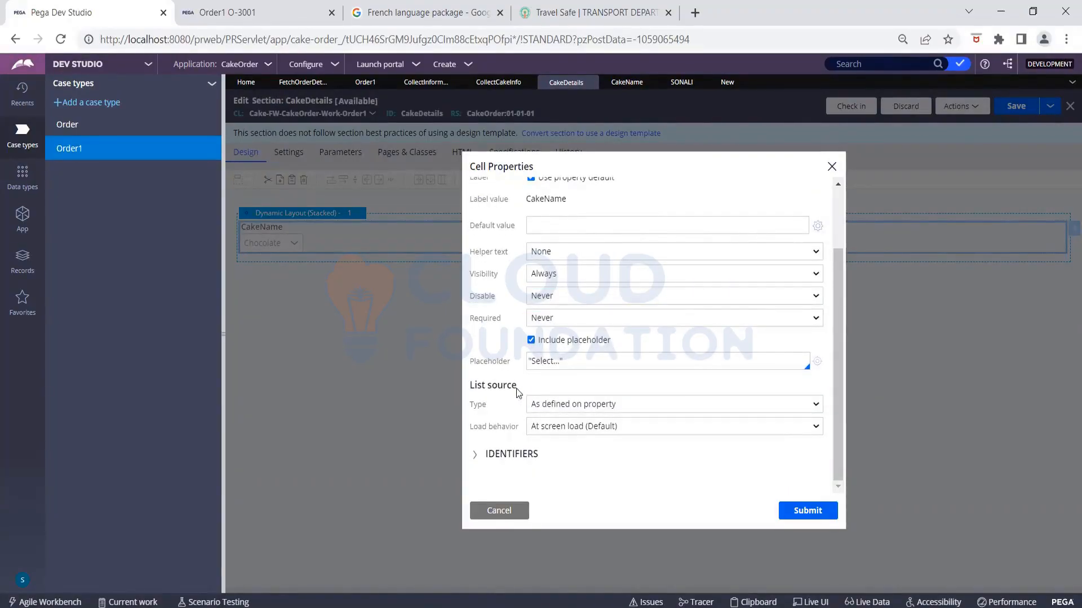
{"action": "left_click_drag", "start_coordinate": [518, 393], "coordinate": [472, 394]}
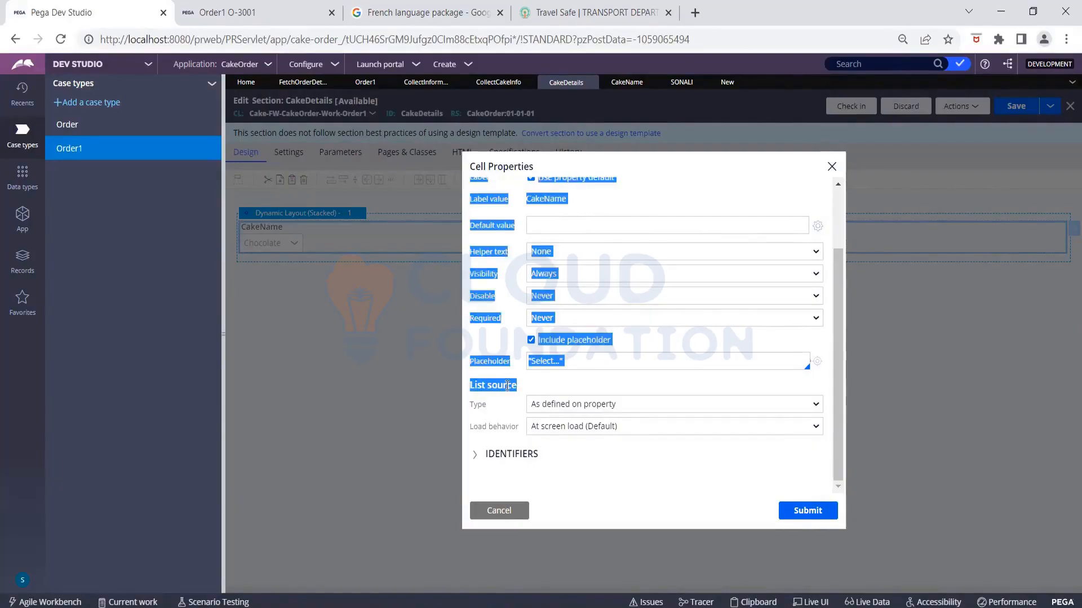
{"action": "left_click", "coordinate": [534, 387]}
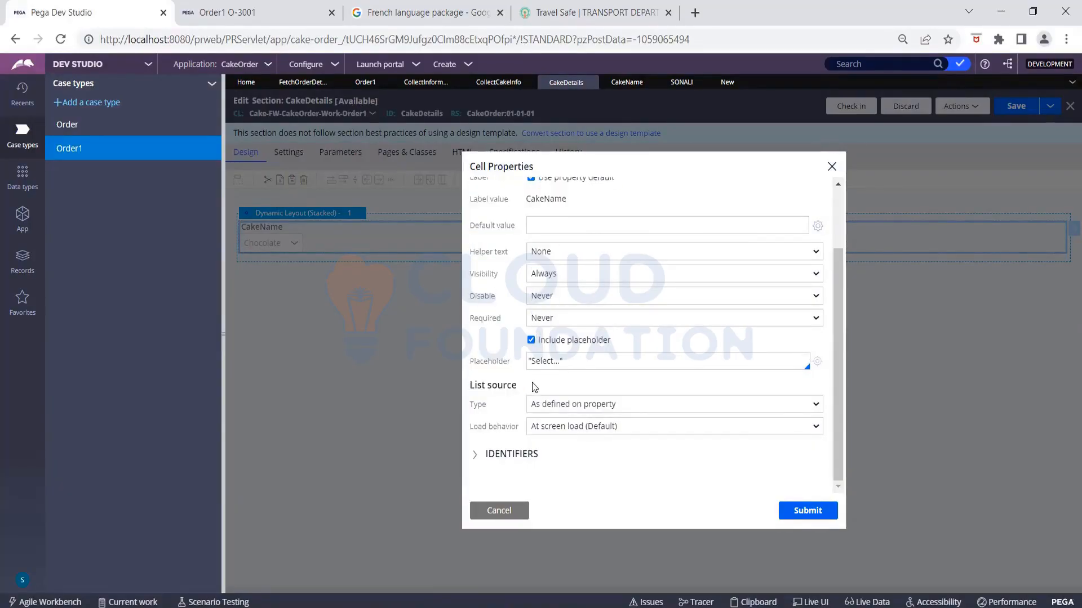
{"action": "left_click", "coordinate": [562, 405]}
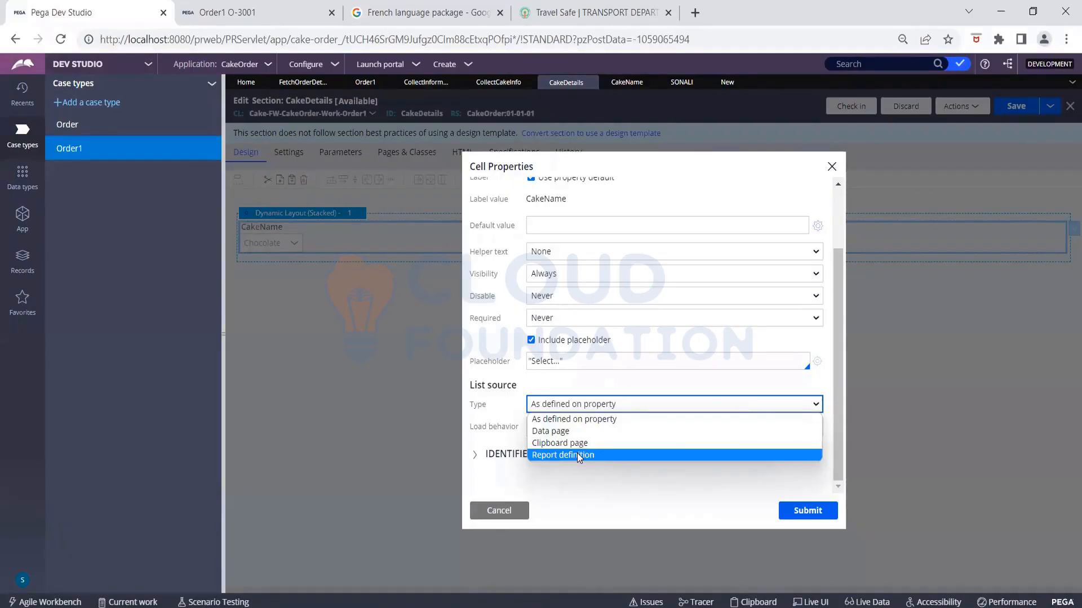
{"action": "left_click", "coordinate": [521, 82]}
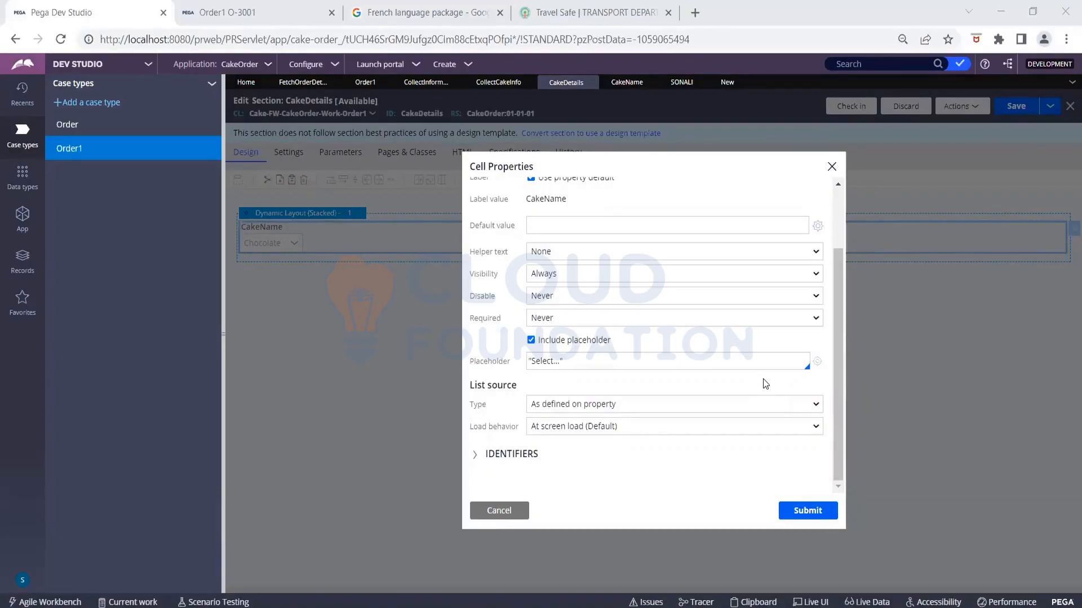
Step: Open the CakeName property rule from the dropdown's cell properties, and open the CakeOrder ruleset it belongs to
{"action": "scroll", "coordinate": [800, 314], "scroll_direction": "up", "scroll_amount": 3}
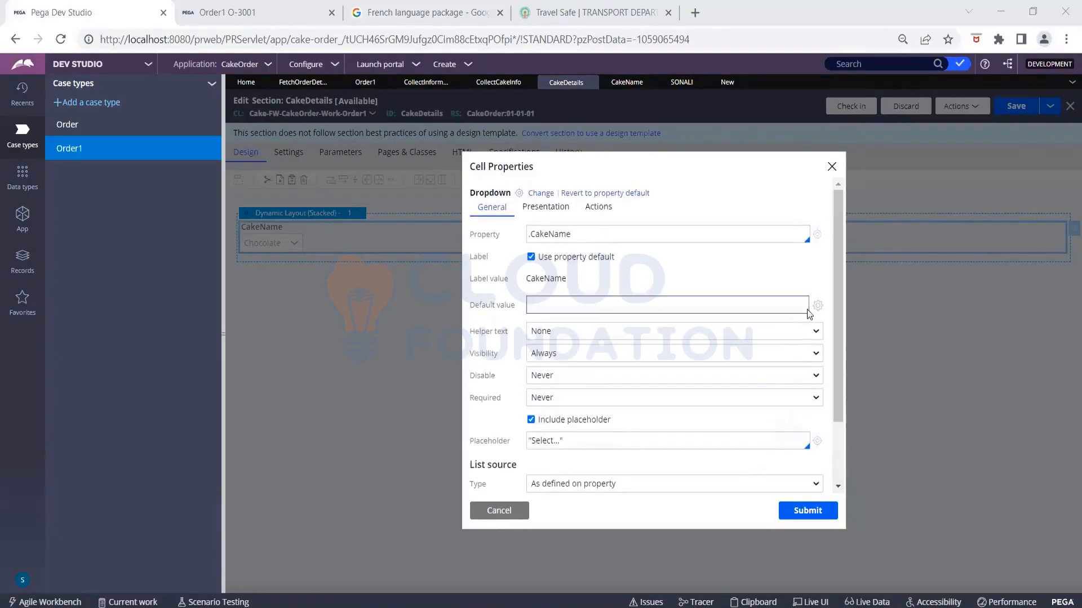
{"action": "left_click", "coordinate": [818, 237]}
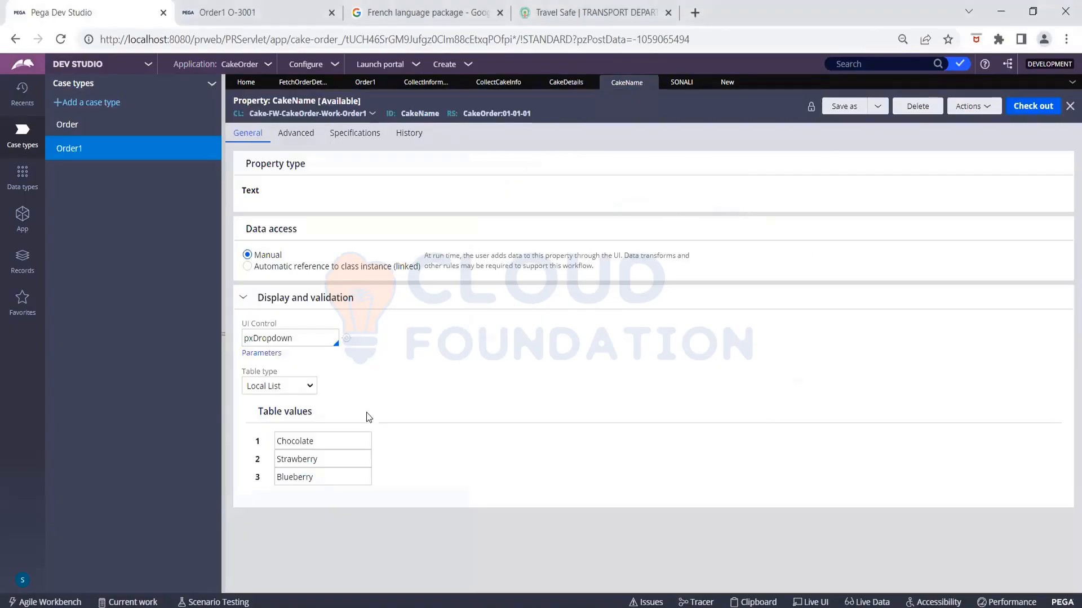
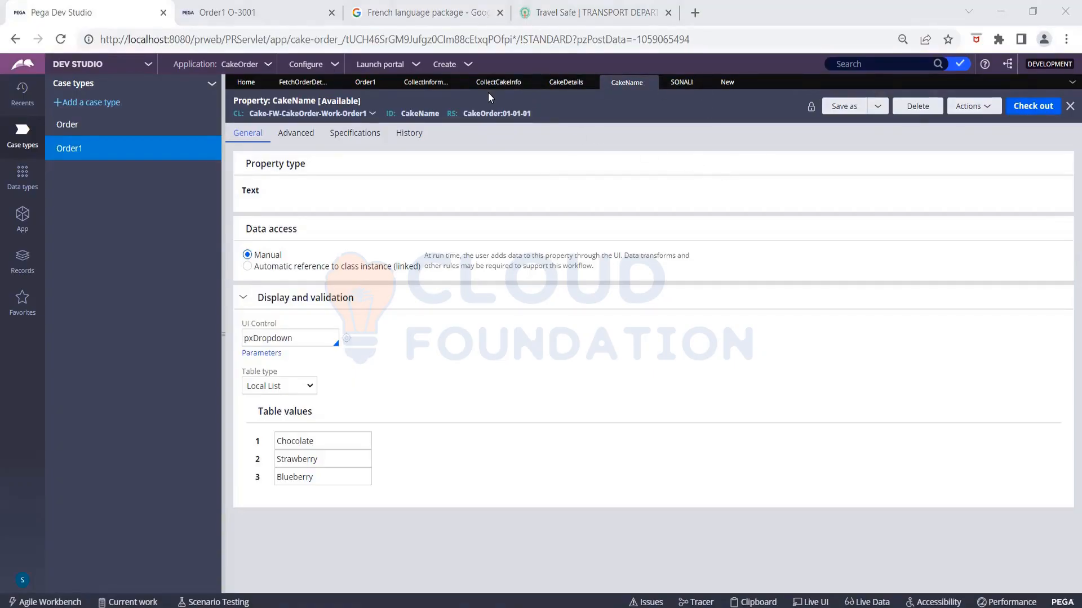
{"action": "left_click", "coordinate": [504, 118]}
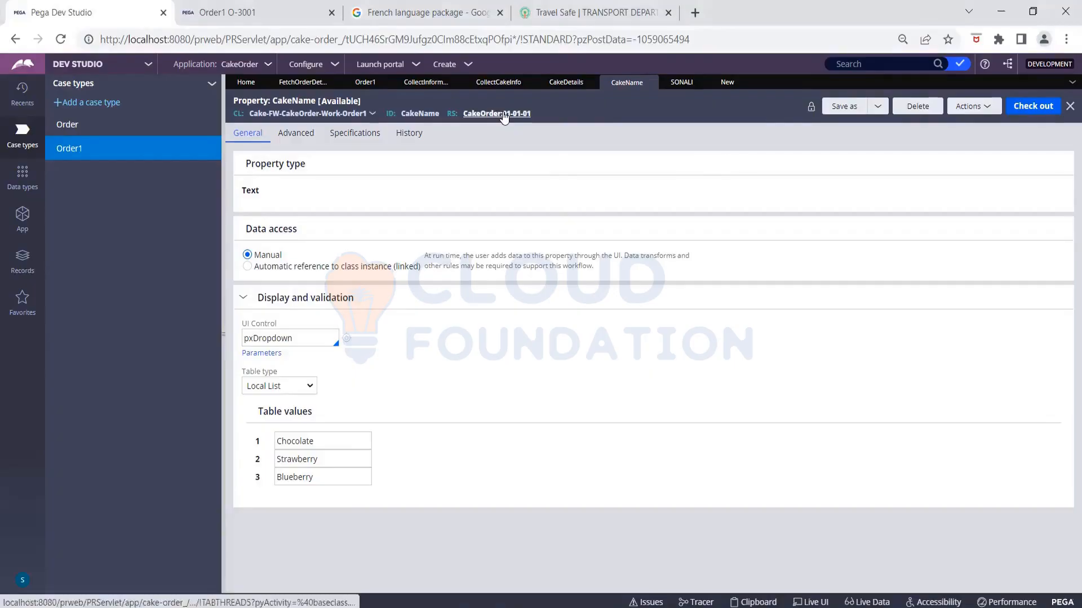
{"action": "left_click", "coordinate": [504, 115]}
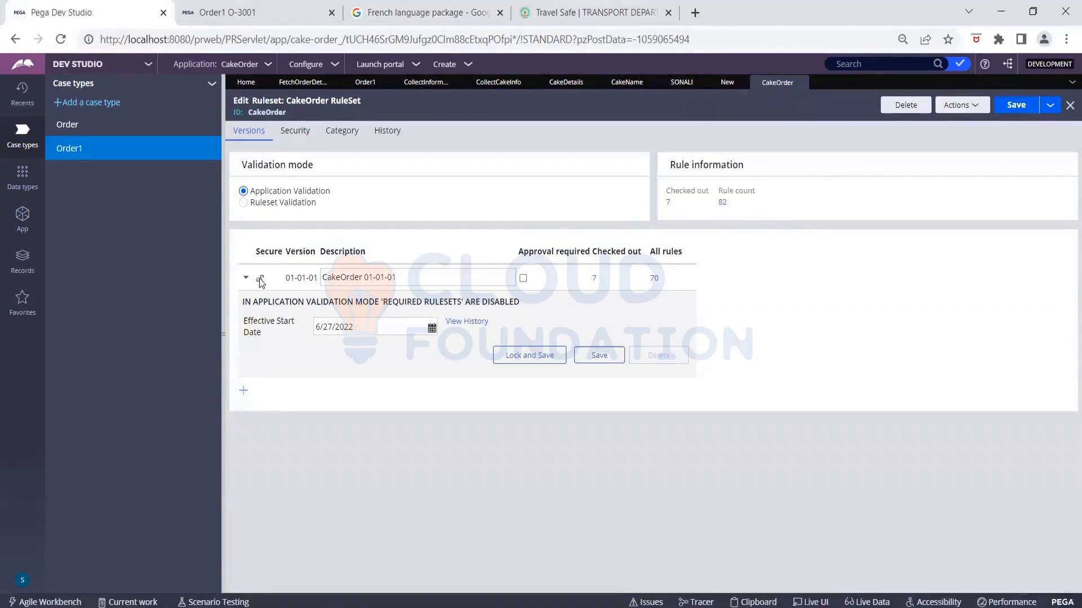
Step: Try to lock CakeOrder ruleset version 01-01-01 and review the list of checked-out records
{"action": "left_click", "coordinate": [514, 357]}
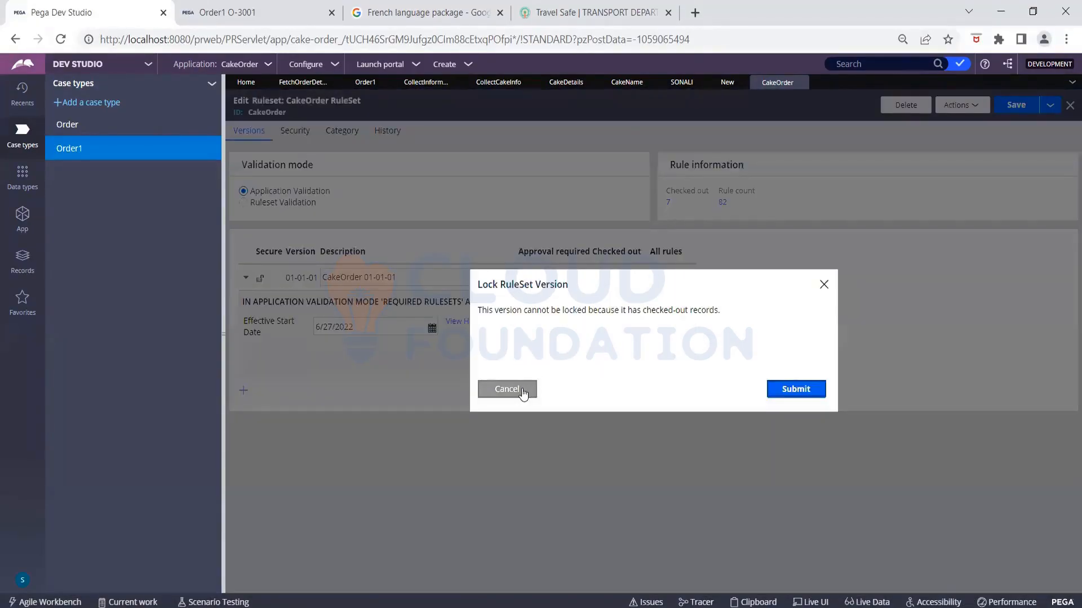
{"action": "left_click", "coordinate": [522, 390]}
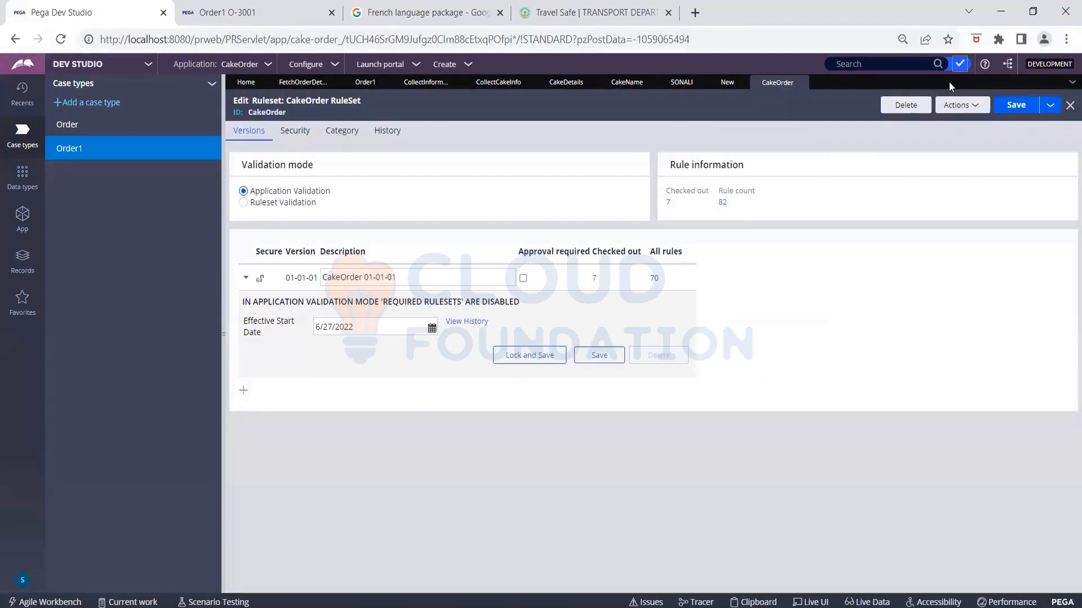
{"action": "left_click", "coordinate": [948, 82]}
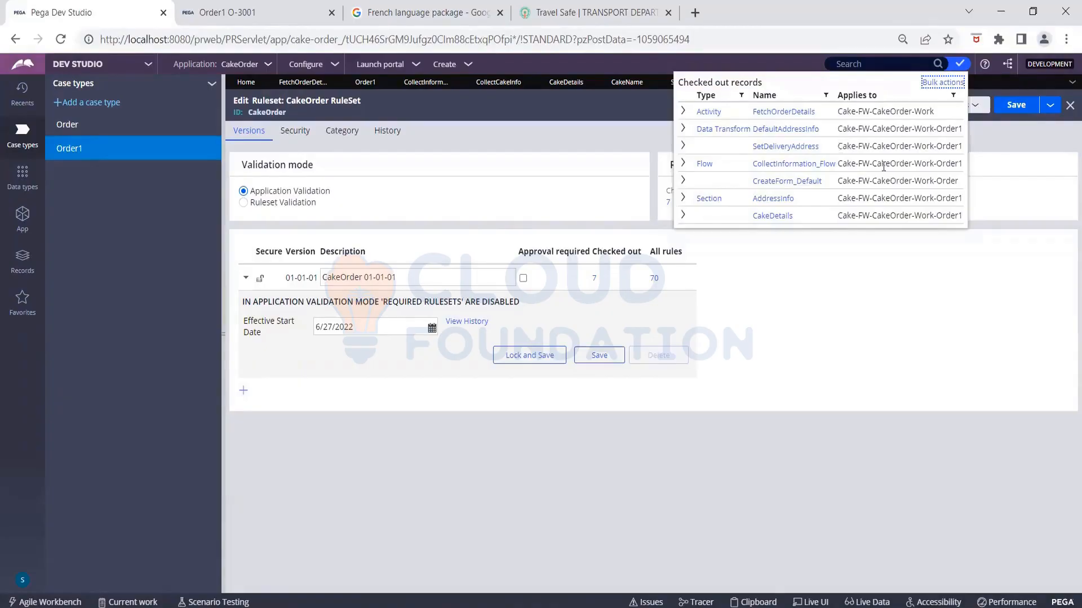
{"action": "left_click", "coordinate": [882, 336]}
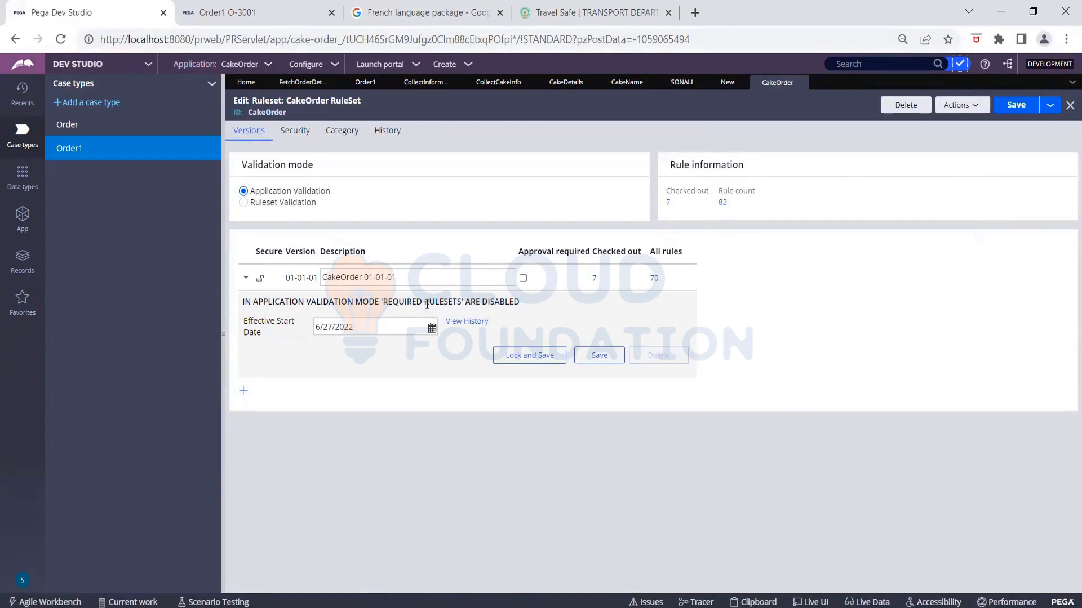
Step: Create version 01-01-02 of the CakeOrder ruleset with the description CakeOrder:01-01-02 and save the ruleset
{"action": "left_click", "coordinate": [244, 391]}
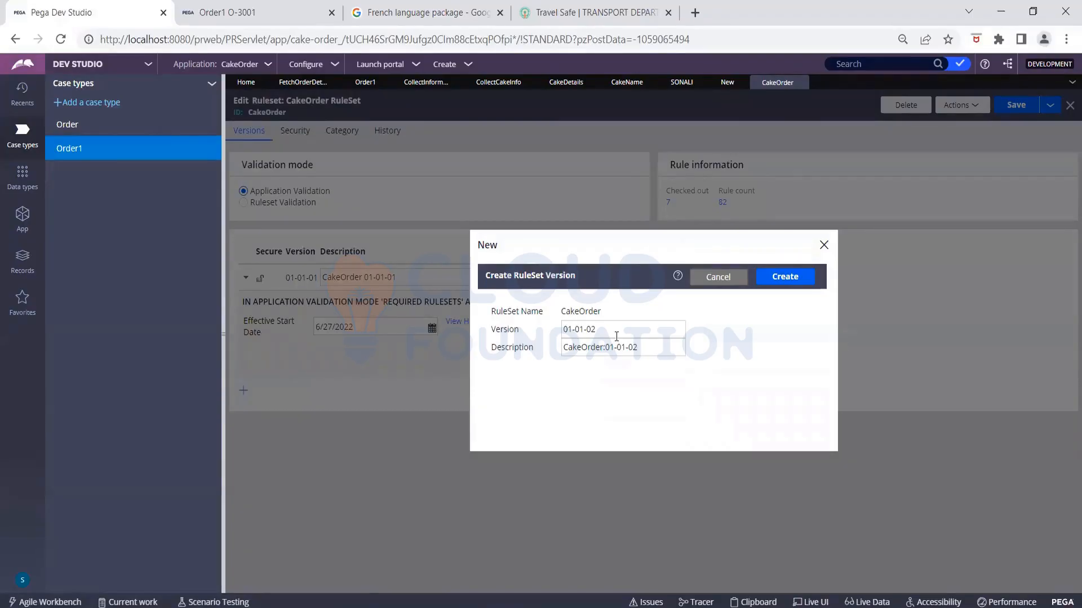
{"action": "left_click", "coordinate": [785, 282]}
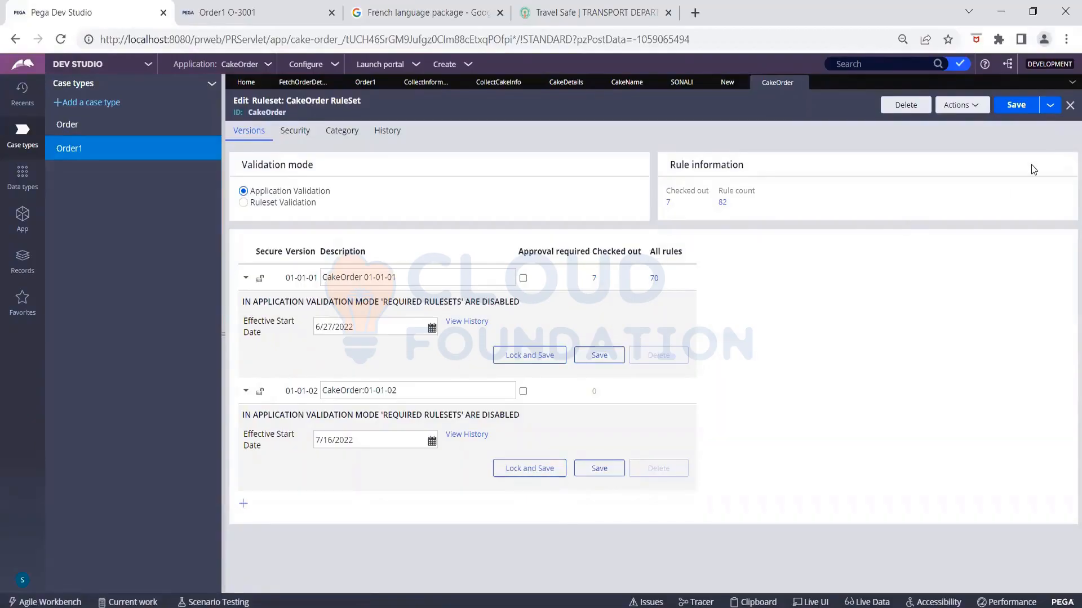
{"action": "left_click", "coordinate": [1013, 108]}
{"action": "right_click", "coordinate": [898, 179]}
{"action": "left_click", "coordinate": [467, 280]}
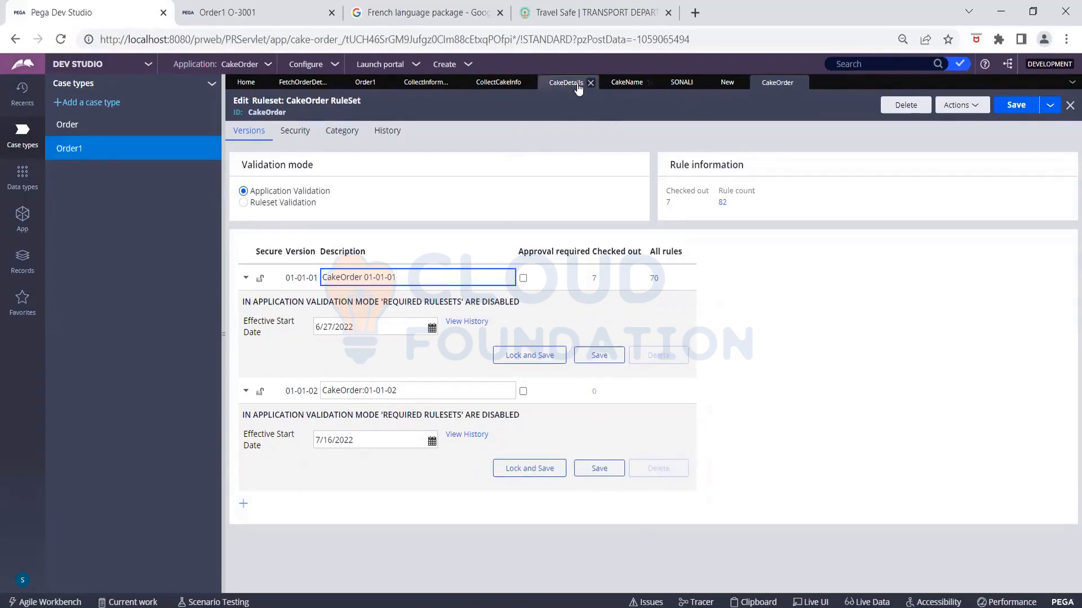
Step: Save the CakeName property as a copy in CakeOrder ruleset version 01-01-02, accepting the duplicate property definition
{"action": "left_click", "coordinate": [620, 83]}
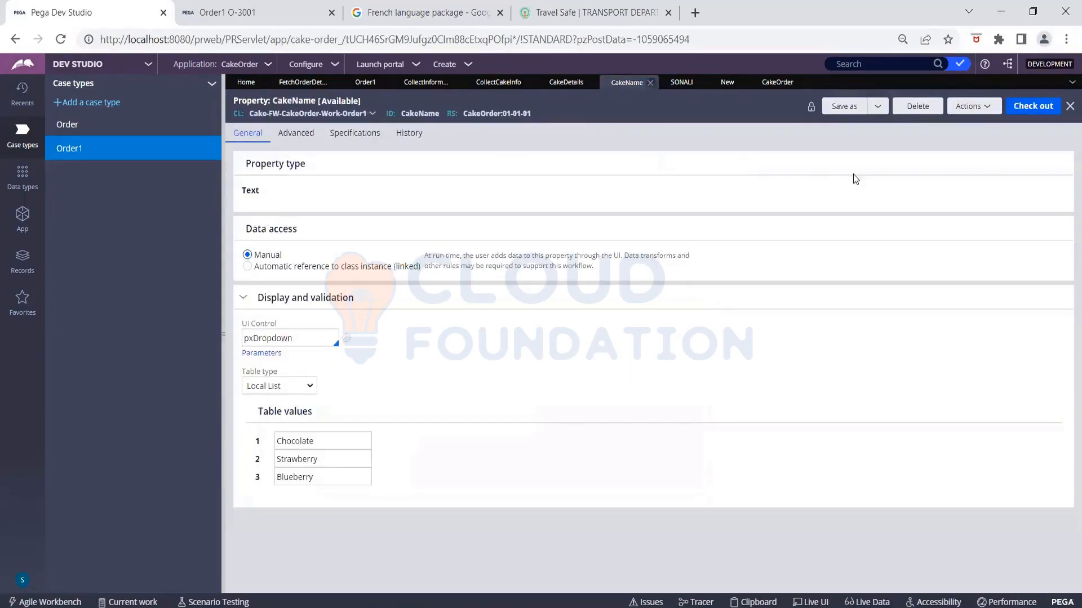
{"action": "left_click", "coordinate": [849, 111]}
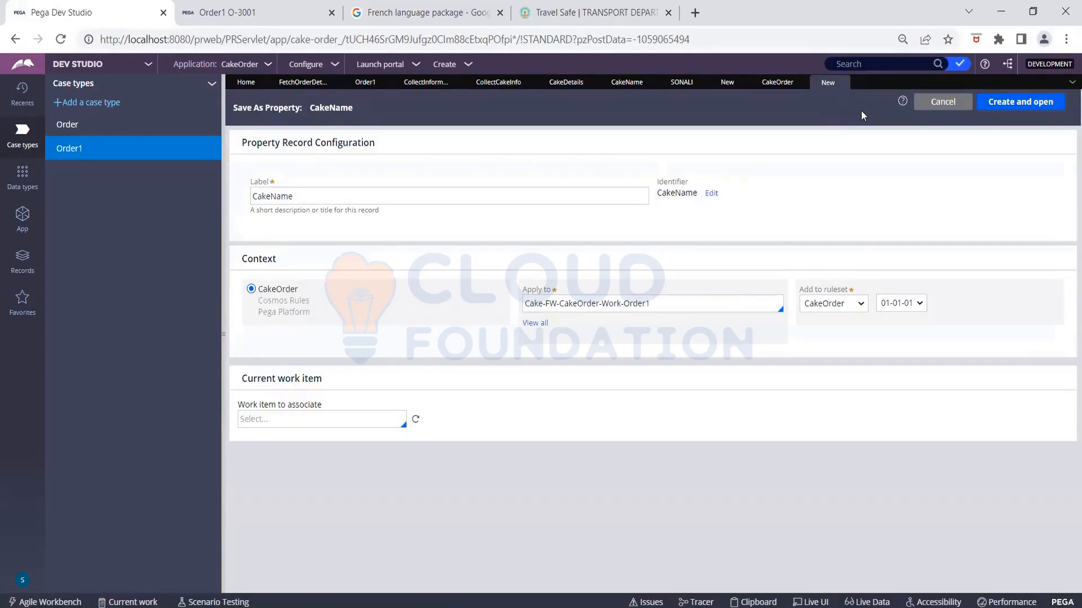
{"action": "left_click", "coordinate": [899, 308]}
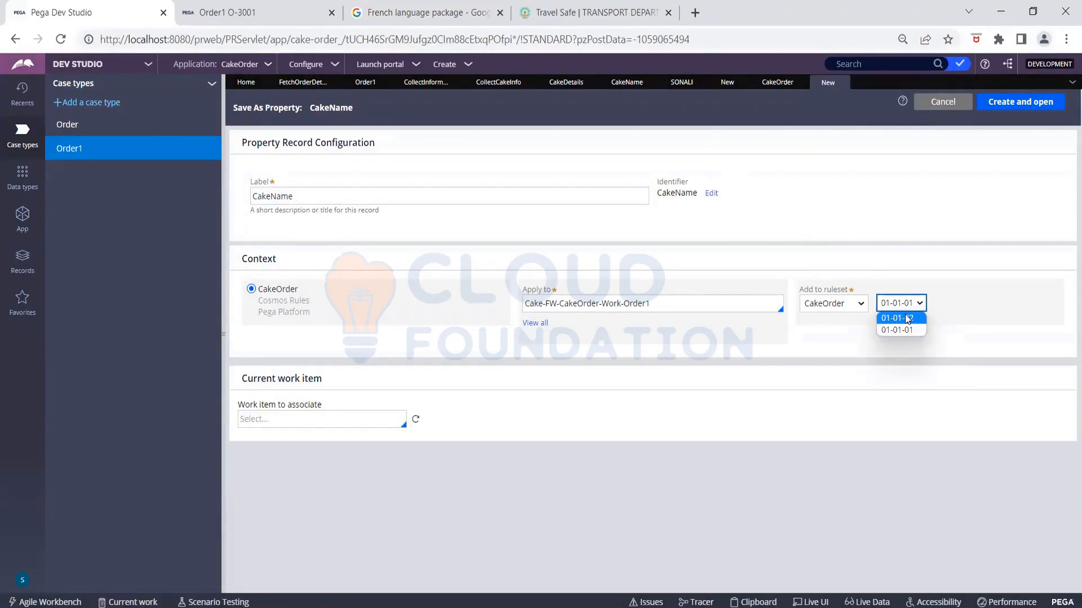
{"action": "left_click", "coordinate": [901, 319]}
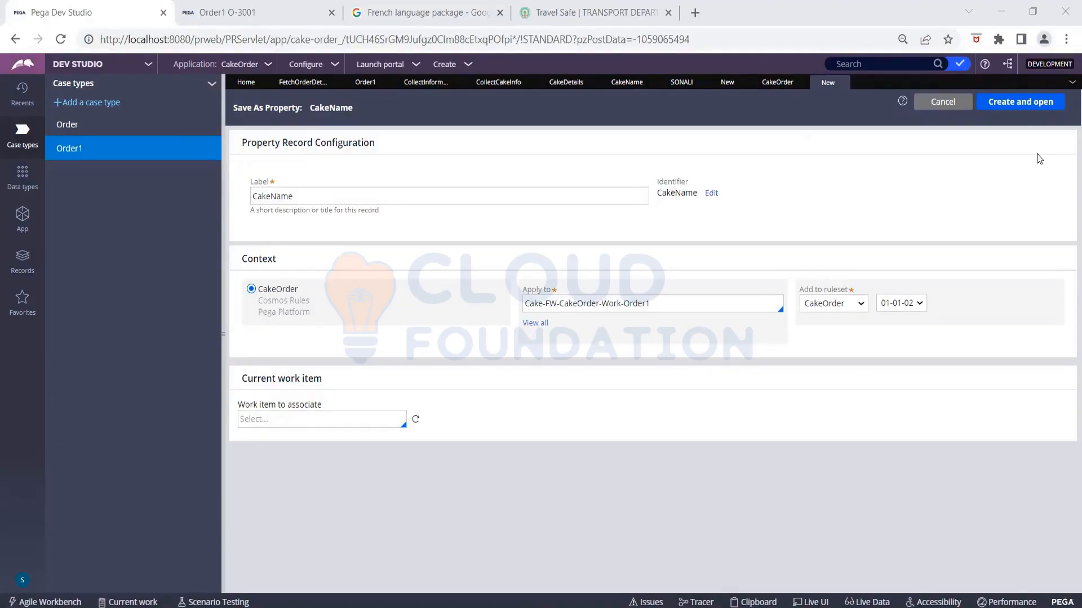
{"action": "left_click", "coordinate": [1003, 105]}
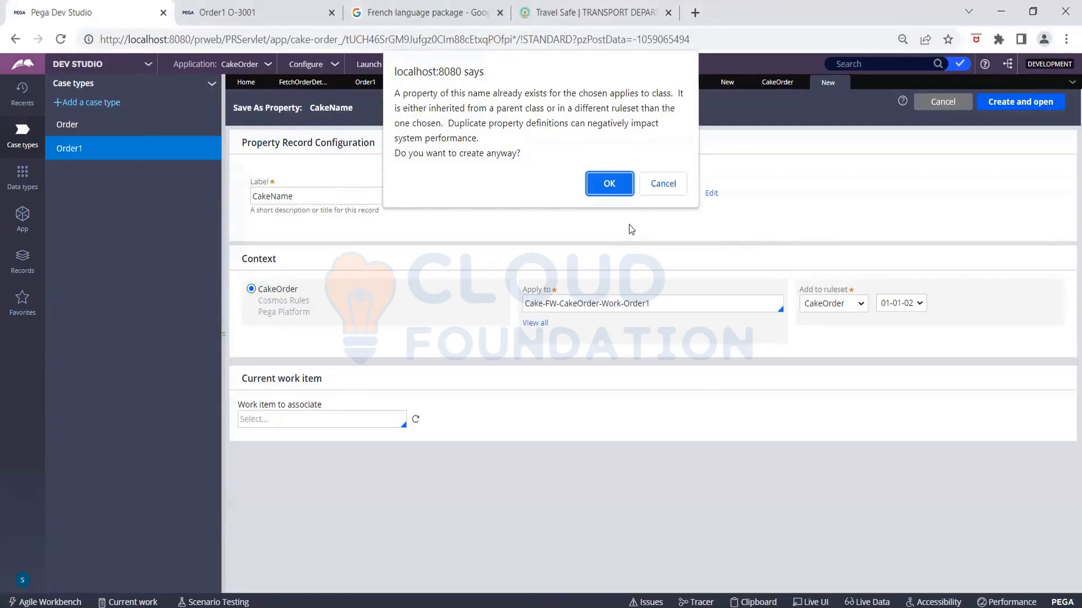
{"action": "left_click", "coordinate": [607, 187]}
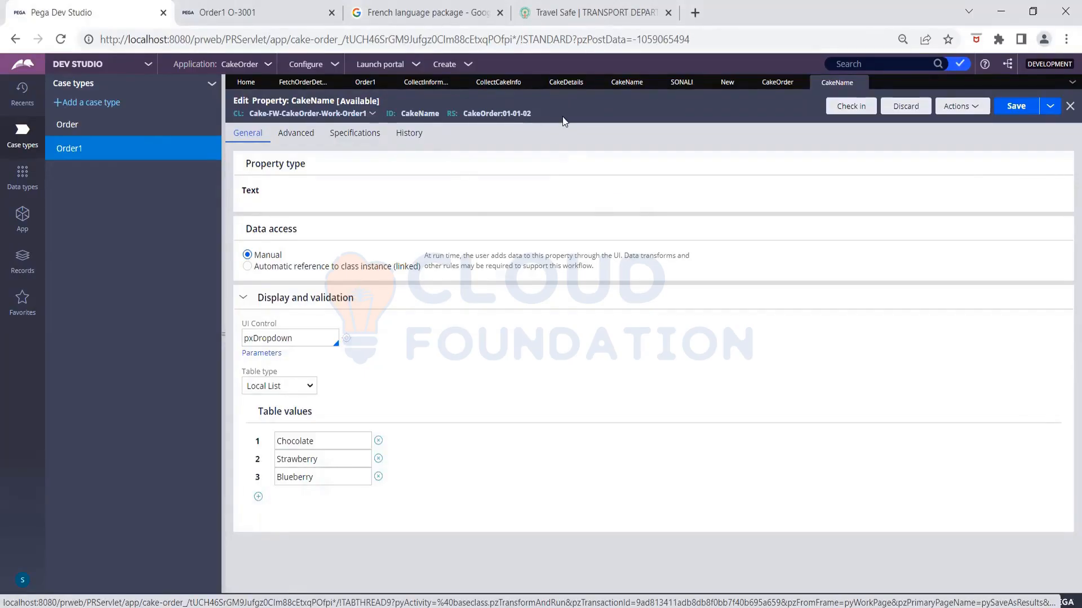
Step: Delete Blueberry from the new CakeName version's table values, save it and check it in with the comment "deleted an entry"
{"action": "left_click", "coordinate": [378, 476]}
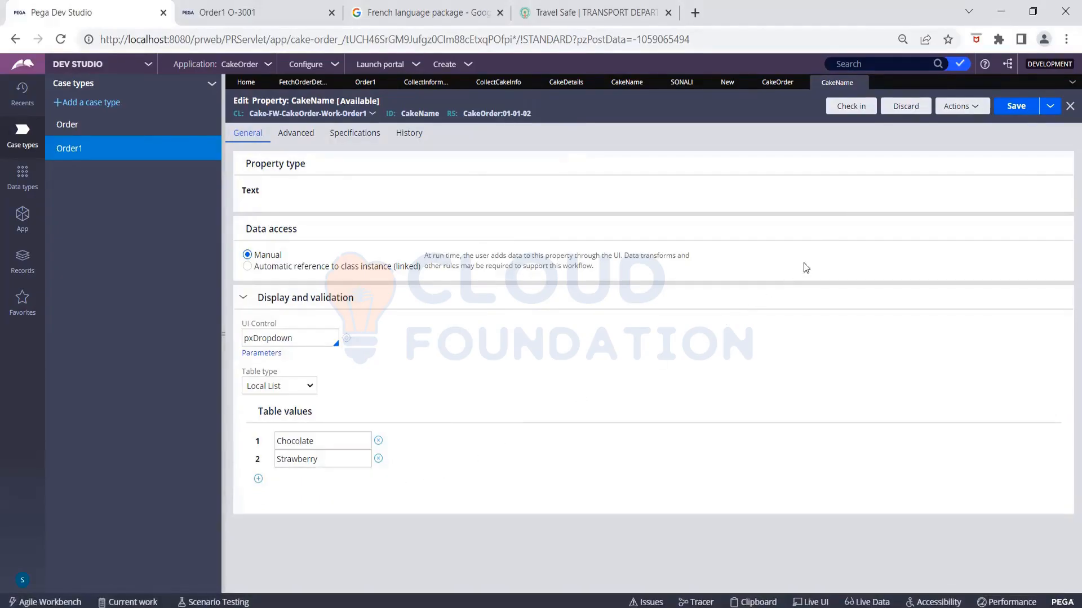
{"action": "left_click", "coordinate": [1017, 109]}
{"action": "left_click", "coordinate": [836, 107]}
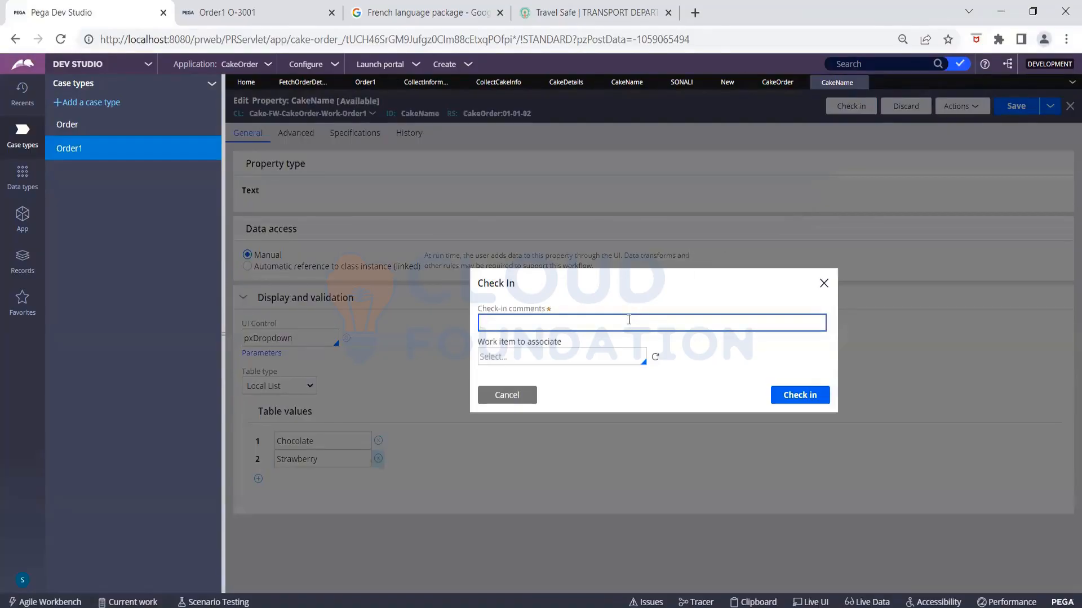
{"action": "type", "text": "deleted an entry"}
{"action": "left_click", "coordinate": [797, 397]}
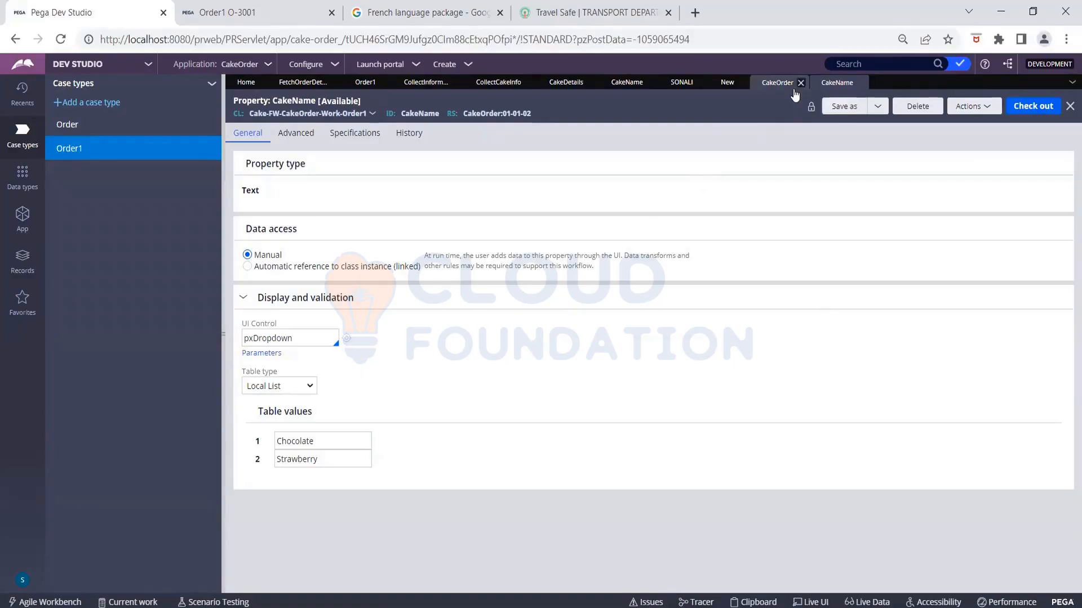
Step: Refresh the Order1 case, reopen Collect Cake Info to check the CakeName dropdown's options, and return to Dev Studio
{"action": "left_click", "coordinate": [278, 14]}
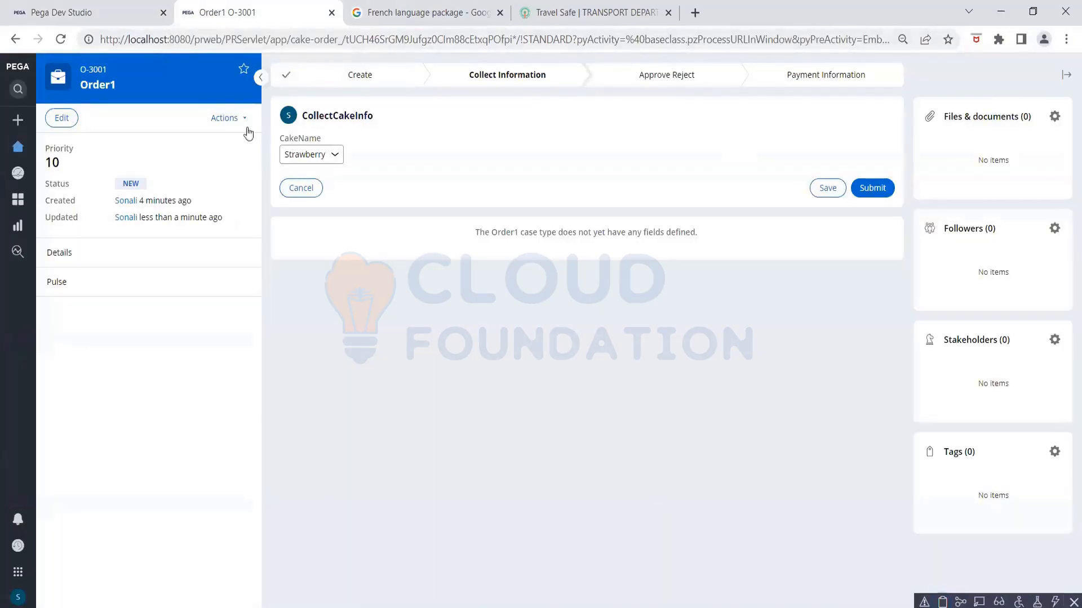
{"action": "left_click", "coordinate": [231, 119]}
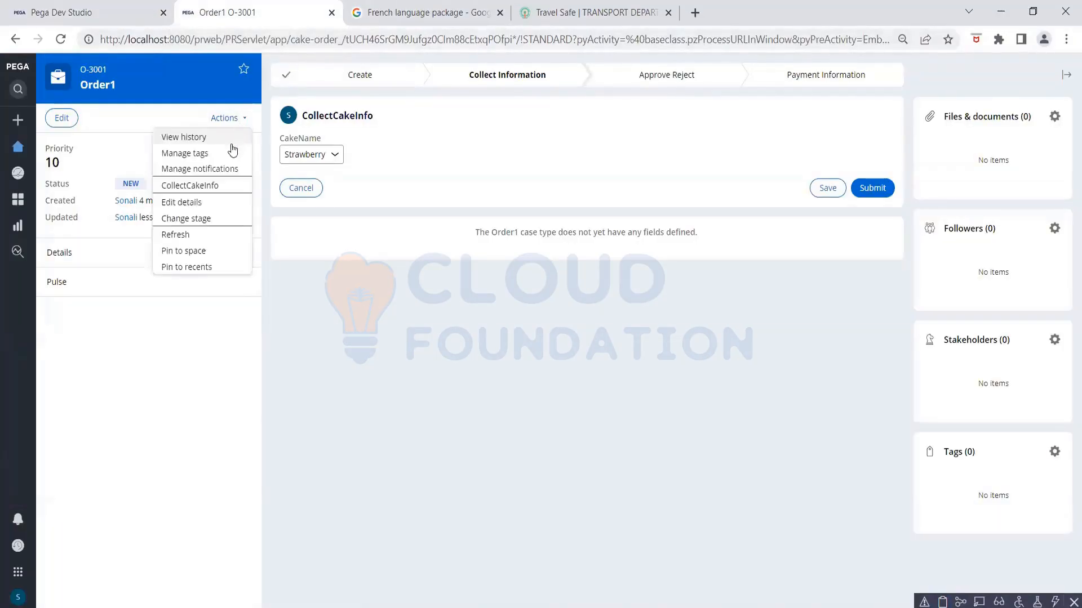
{"action": "left_click", "coordinate": [205, 235]}
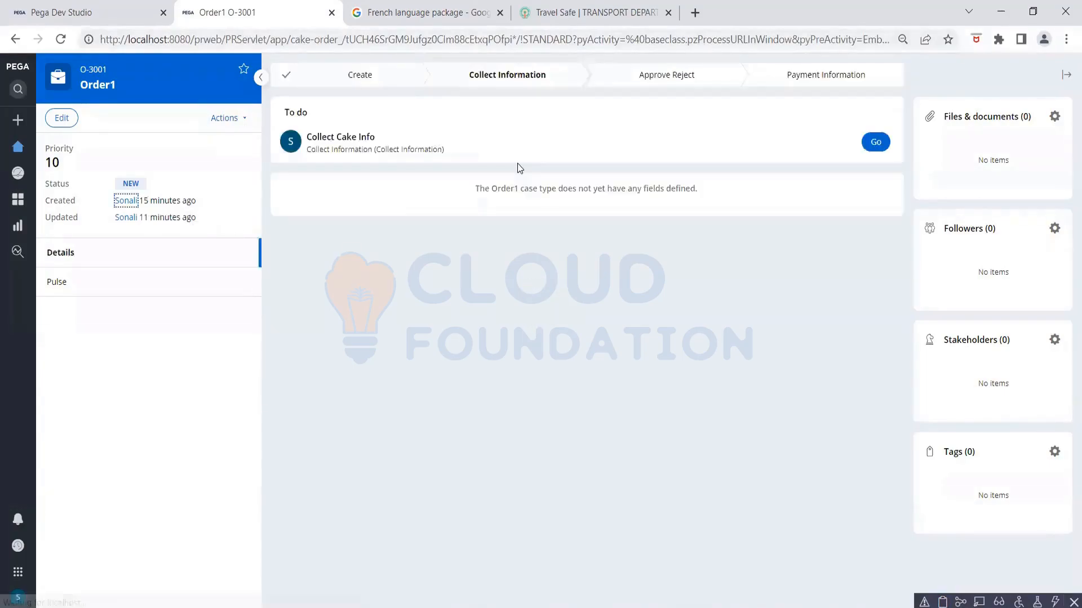
{"action": "left_click", "coordinate": [876, 142]}
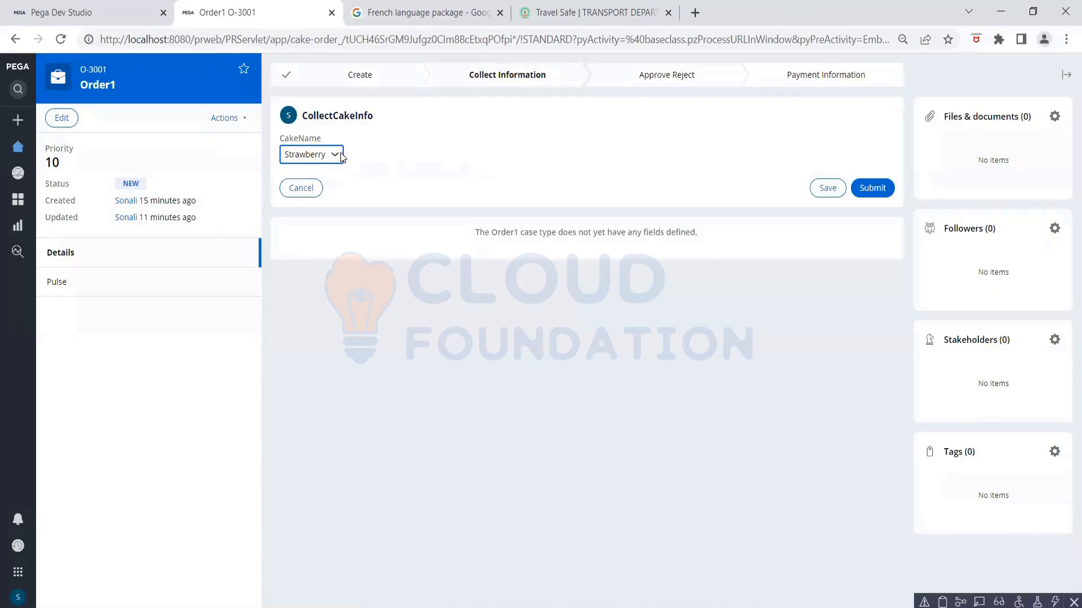
{"action": "left_click", "coordinate": [340, 155]}
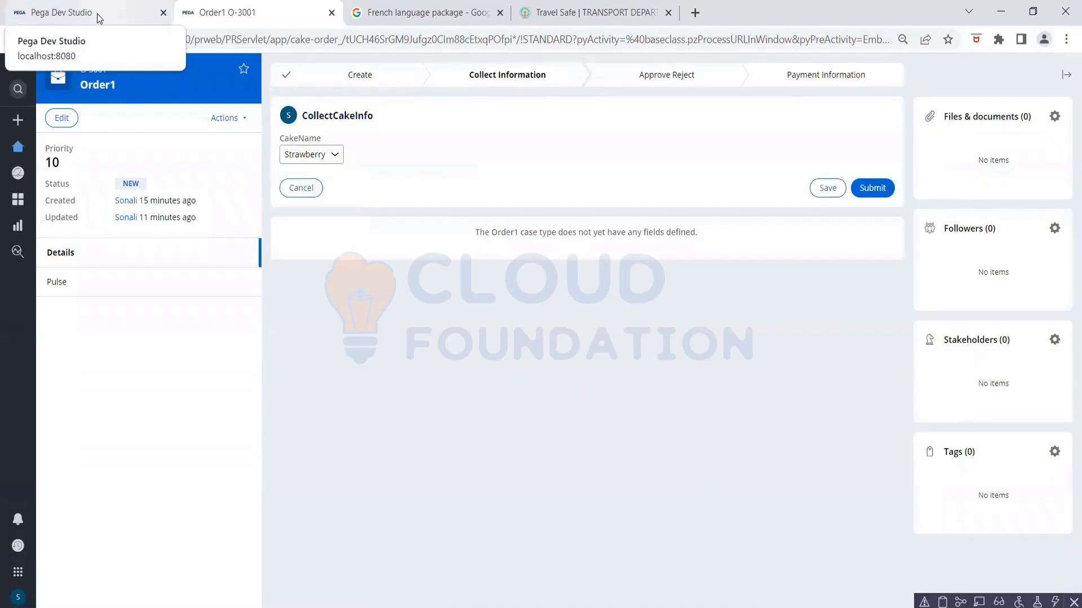
{"action": "left_click", "coordinate": [99, 18]}
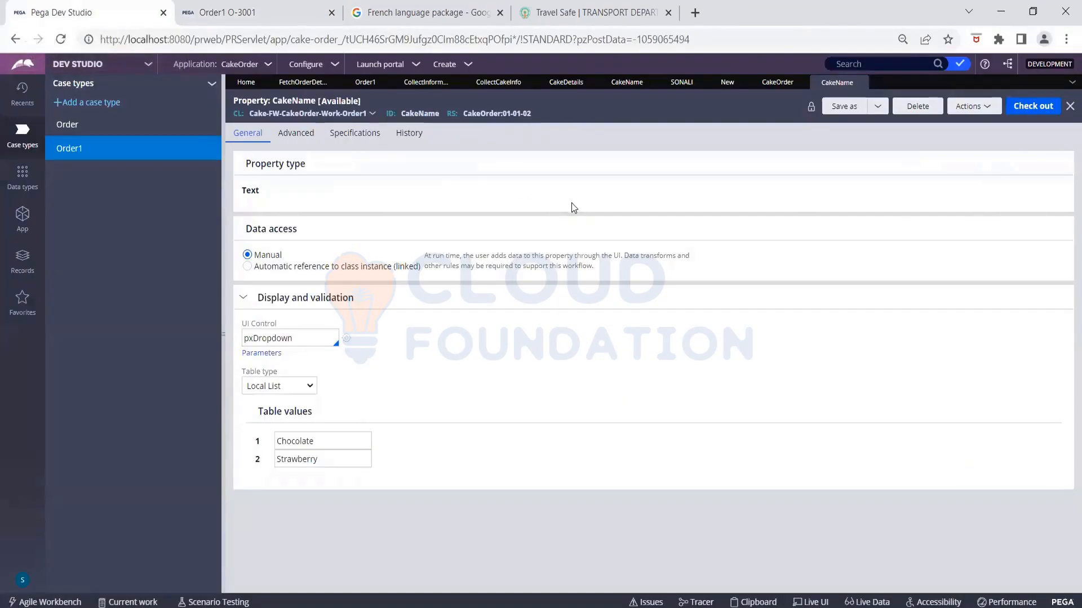